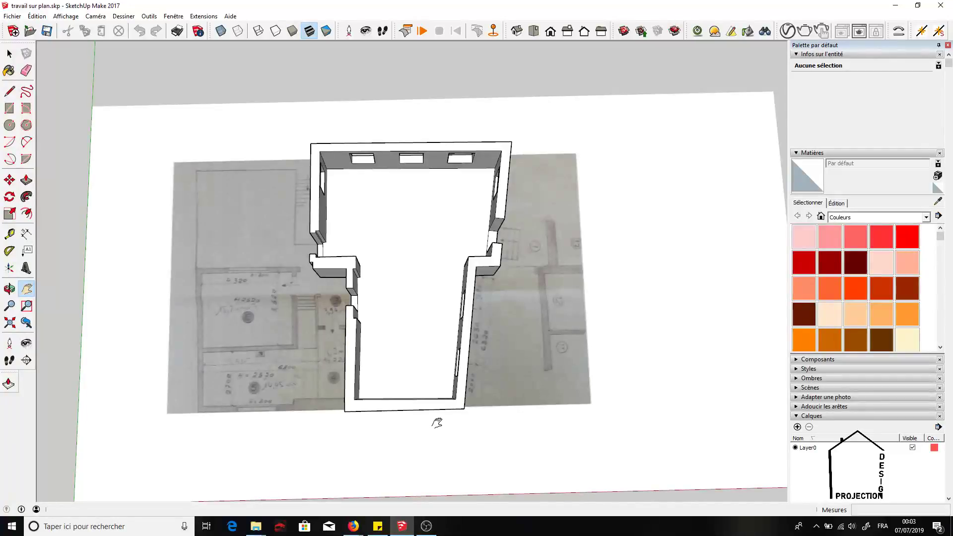
# - Orbit and pan around the walled model and floor plan to a frontal view
pyautogui.moveTo(412, 437); pyautogui.dragTo(373, 417)
pyautogui.moveTo(370, 401)
pyautogui.mouseDown(button='middle')
pyautogui.moveTo(342, 364)
pyautogui.moveTo(351, 368)
pyautogui.mouseUp(button='middle')
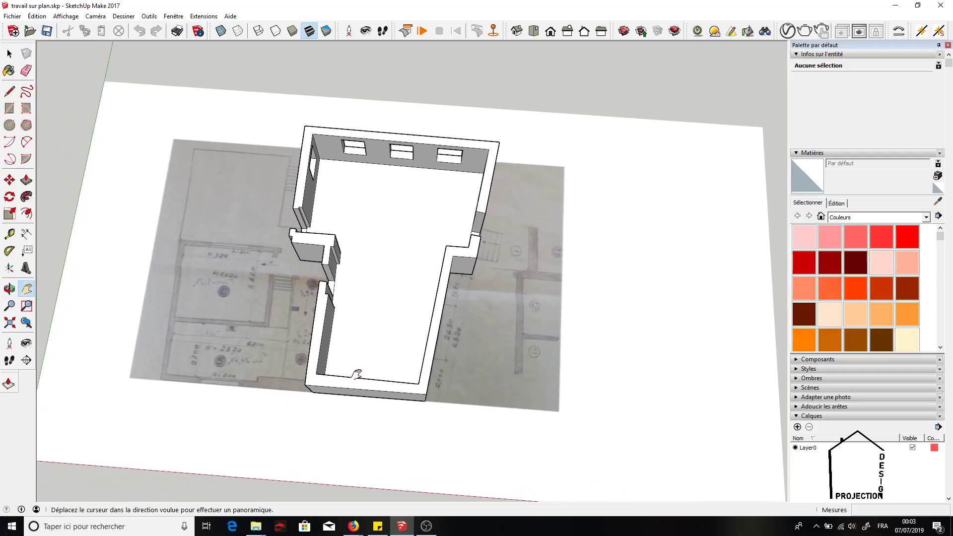
pyautogui.press('o')
pyautogui.moveTo(362, 374)
pyautogui.mouseDown()
pyautogui.moveTo(404, 314)
pyautogui.moveTo(445, 313)
pyautogui.moveTo(344, 335)
pyautogui.moveTo(365, 356)
pyautogui.moveTo(386, 350)
pyautogui.mouseUp()
pyautogui.press('h')
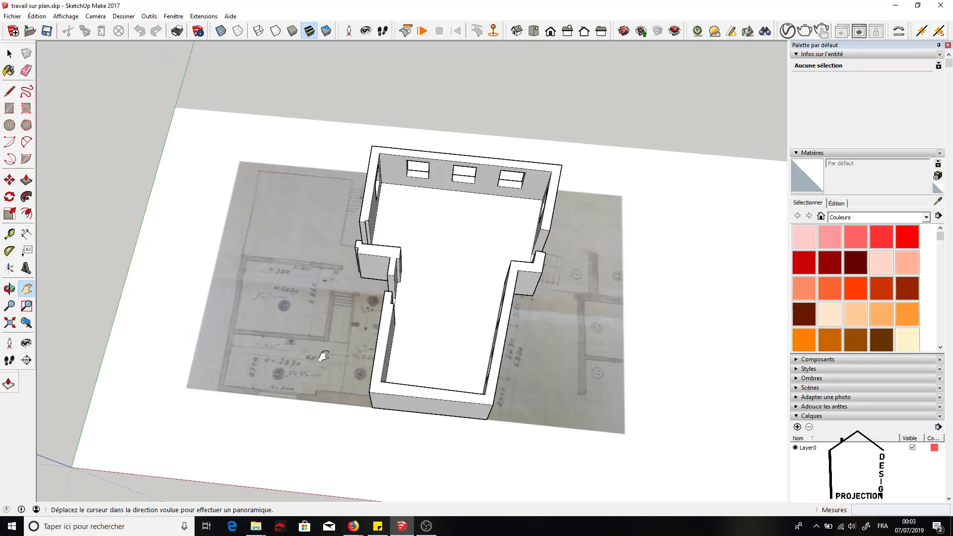
pyautogui.moveTo(323, 356); pyautogui.dragTo(370, 293, button='middle')
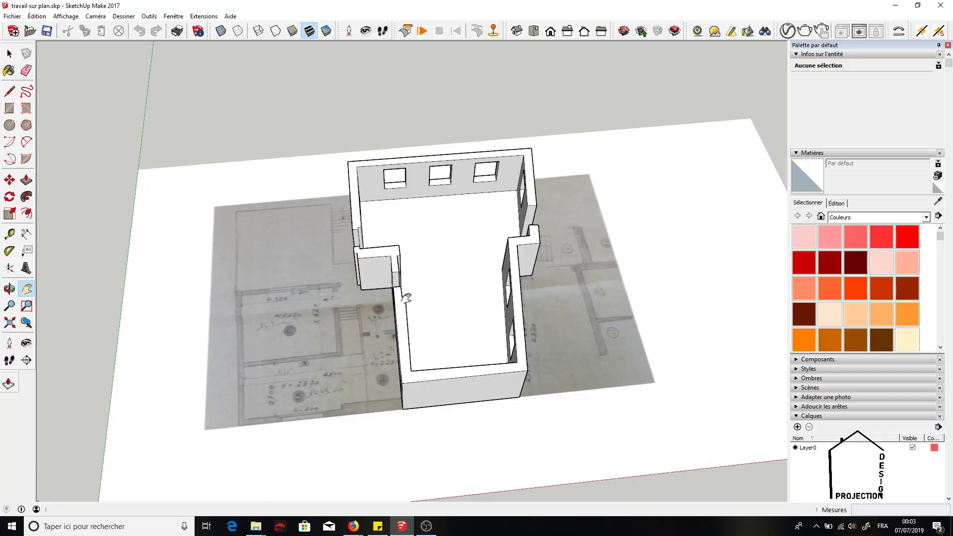
pyautogui.moveTo(450, 293); pyautogui.dragTo(335, 323)
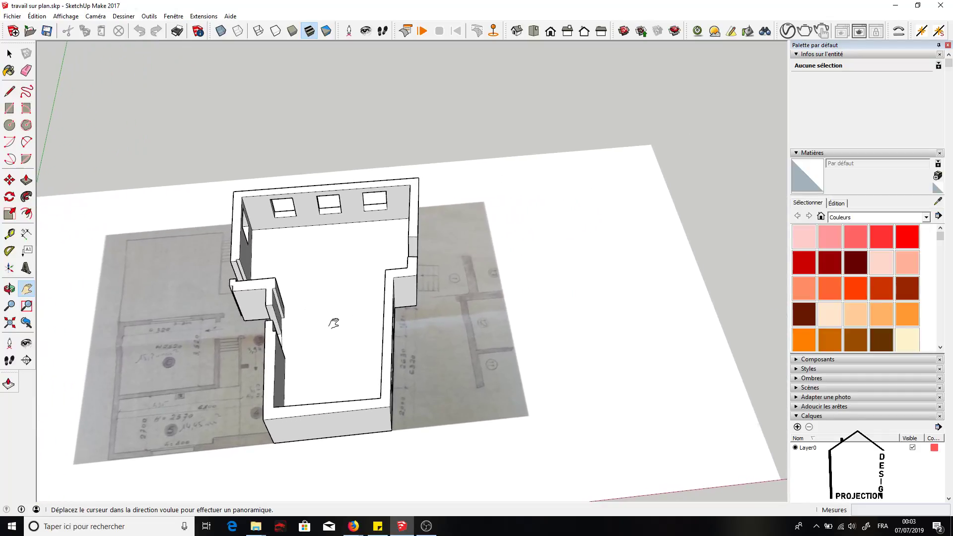
pyautogui.moveTo(333, 323); pyautogui.dragTo(274, 313, button='middle')
pyautogui.moveTo(275, 313); pyautogui.dragTo(328, 365)
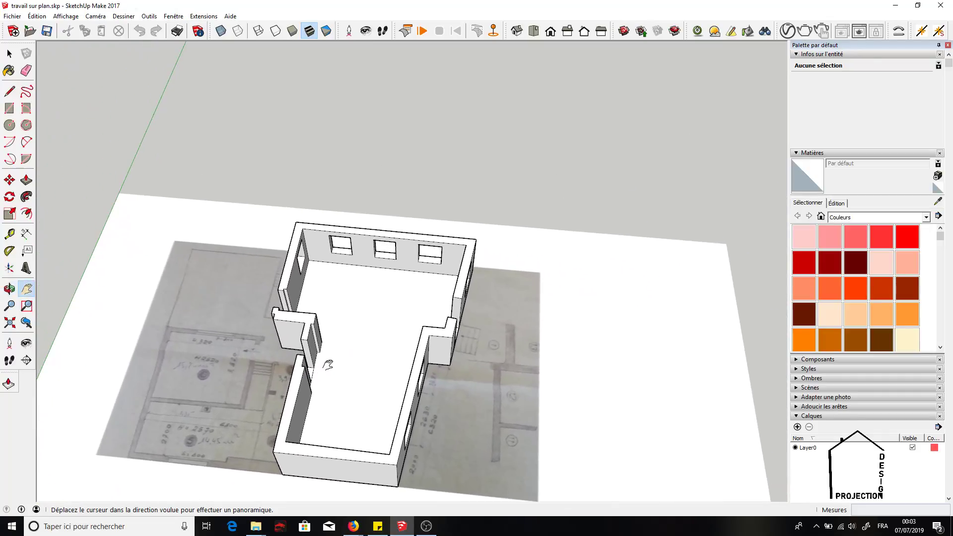
pyautogui.moveTo(327, 365); pyautogui.dragTo(341, 395, button='middle')
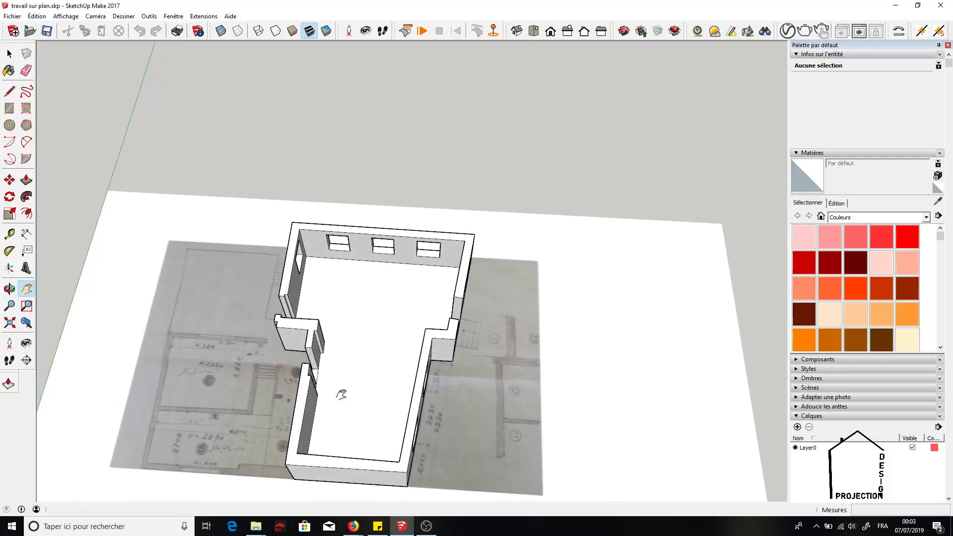
pyautogui.moveTo(334, 394); pyautogui.dragTo(401, 344)
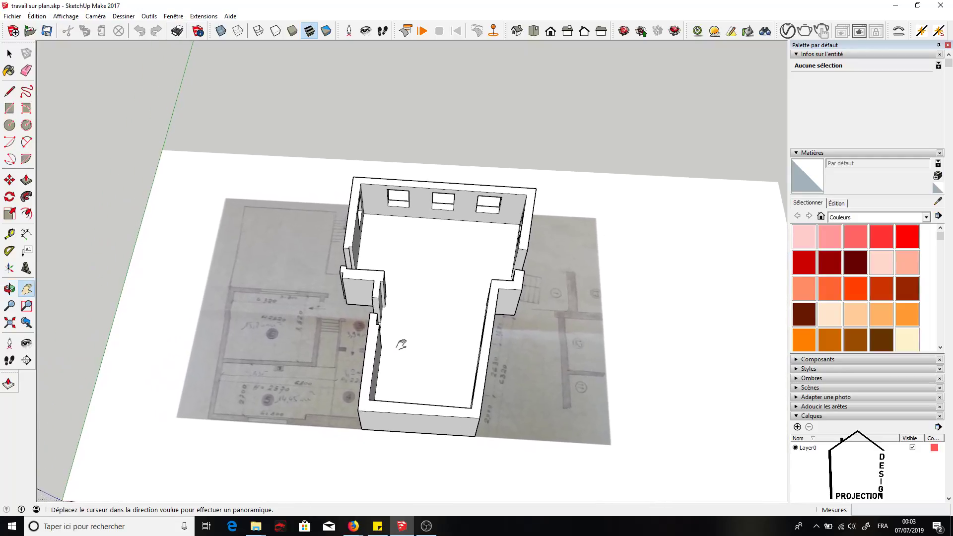
# - Inspect the floor (694287 cm²) and wall faces in Entity Info, then select all walls
pyautogui.click(10, 54)
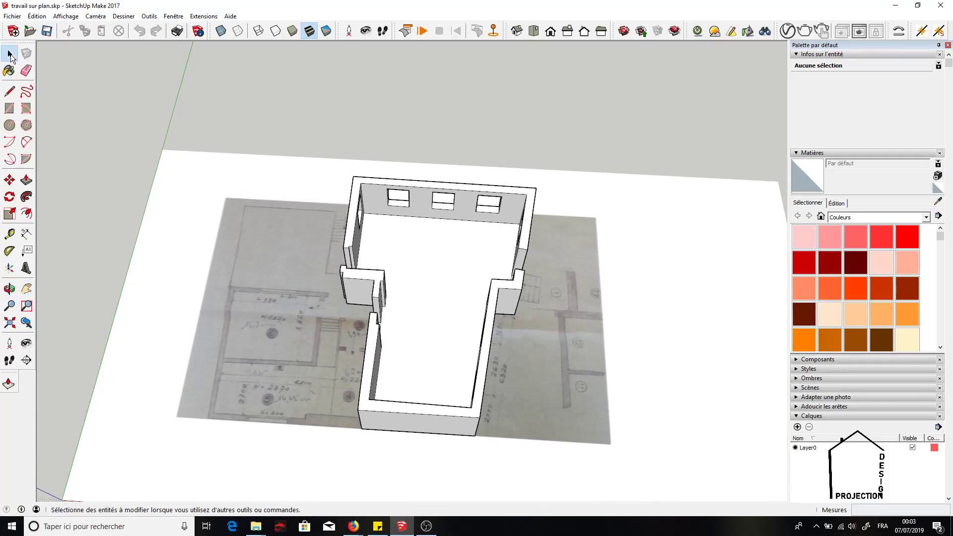
pyautogui.click(445, 296)
pyautogui.click(371, 395)
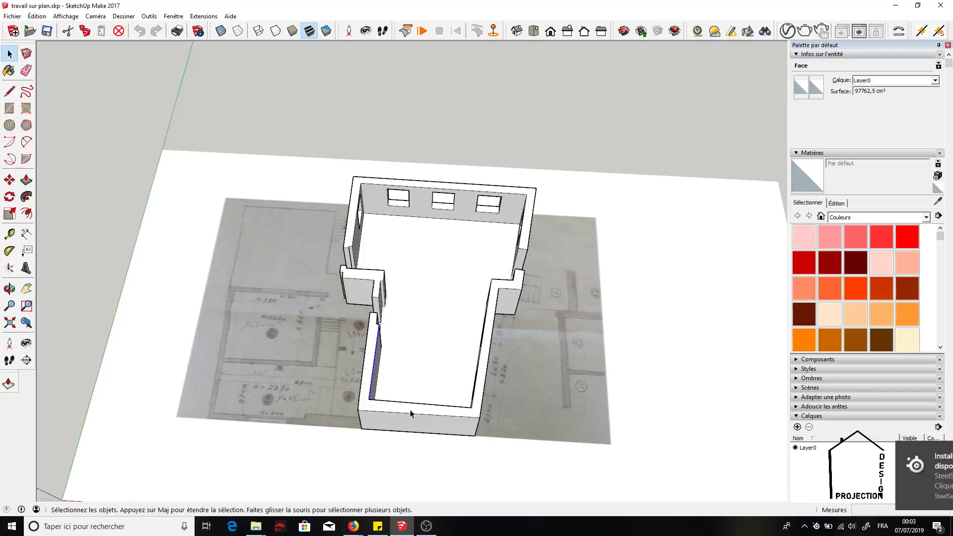
pyautogui.click(489, 356)
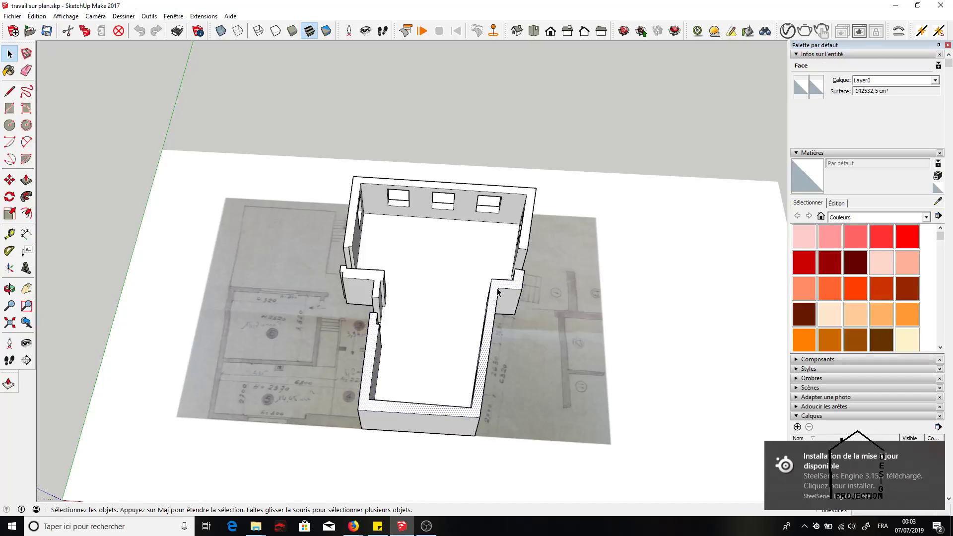
pyautogui.click(498, 292)
pyautogui.click(467, 216)
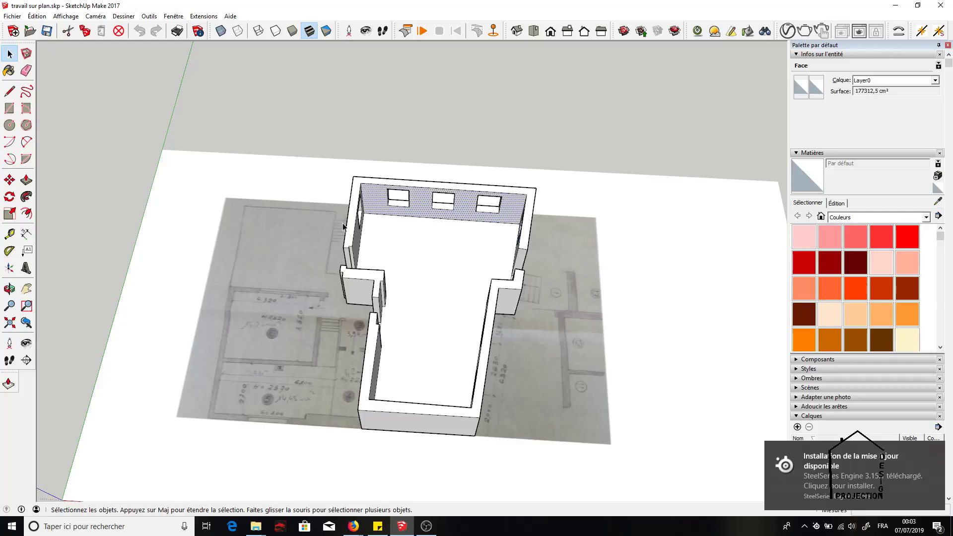
pyautogui.click(407, 268)
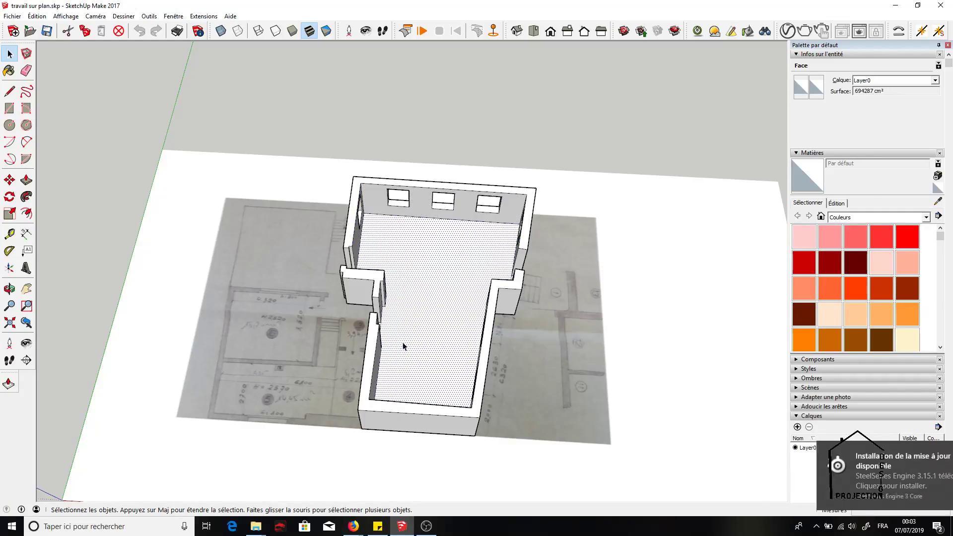
pyautogui.click(439, 218)
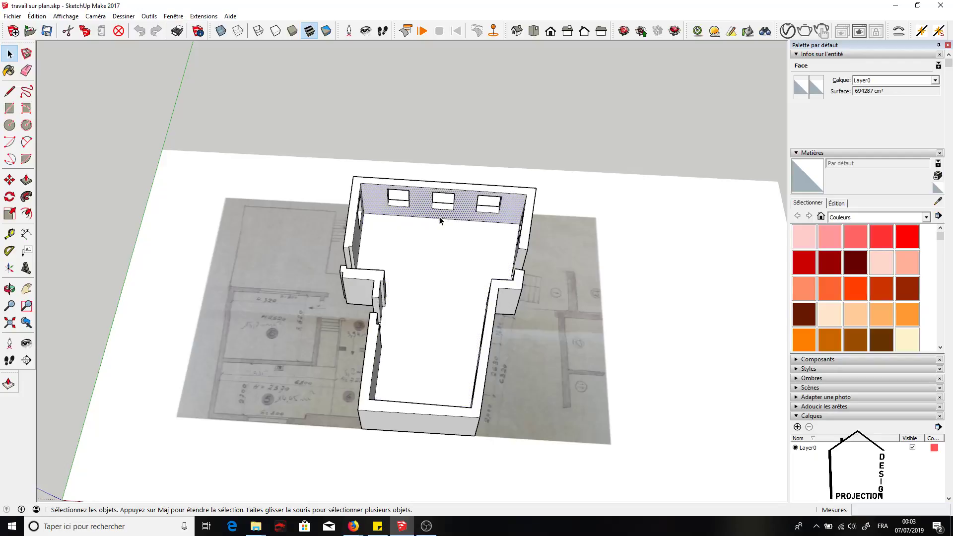
pyautogui.tripleClick(450, 269)
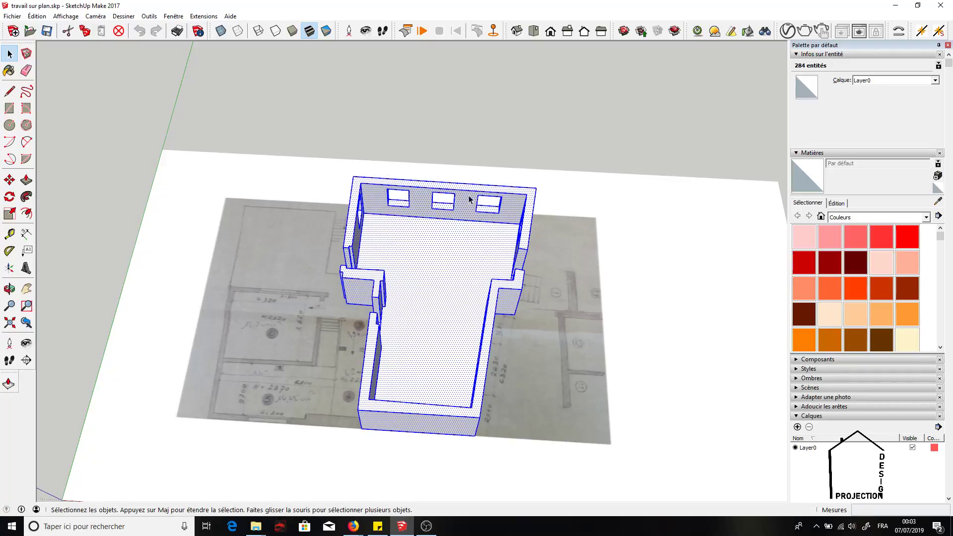
# - Group the selected walls using Créer un groupe
pyautogui.rightClick(417, 307)
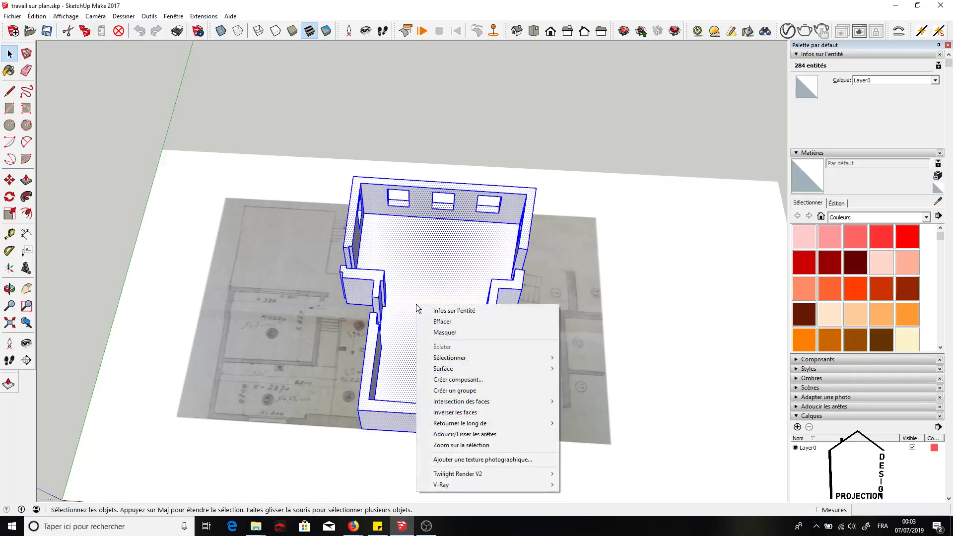
pyautogui.click(457, 391)
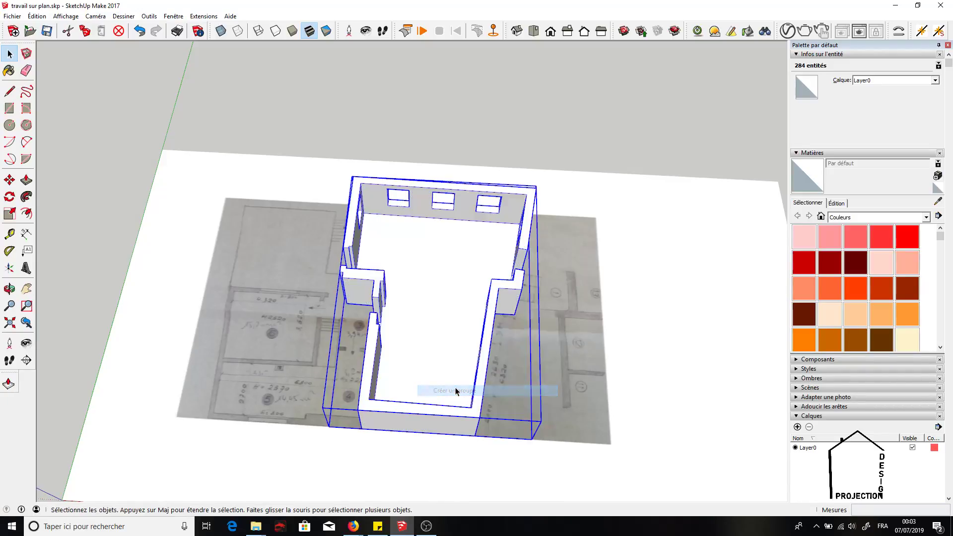
pyautogui.moveTo(429, 276); pyautogui.dragTo(358, 209, button='middle')
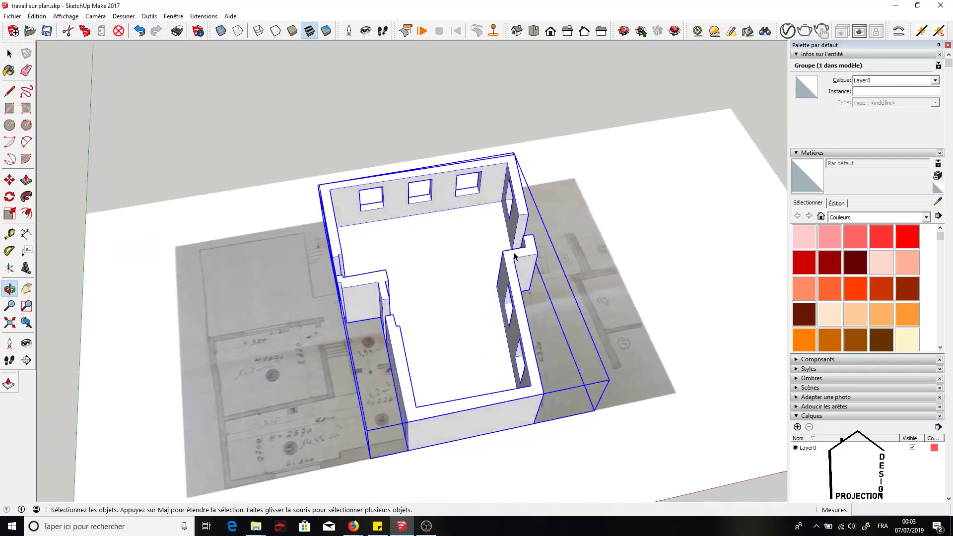
pyautogui.moveTo(492, 216); pyautogui.dragTo(369, 264, button='middle')
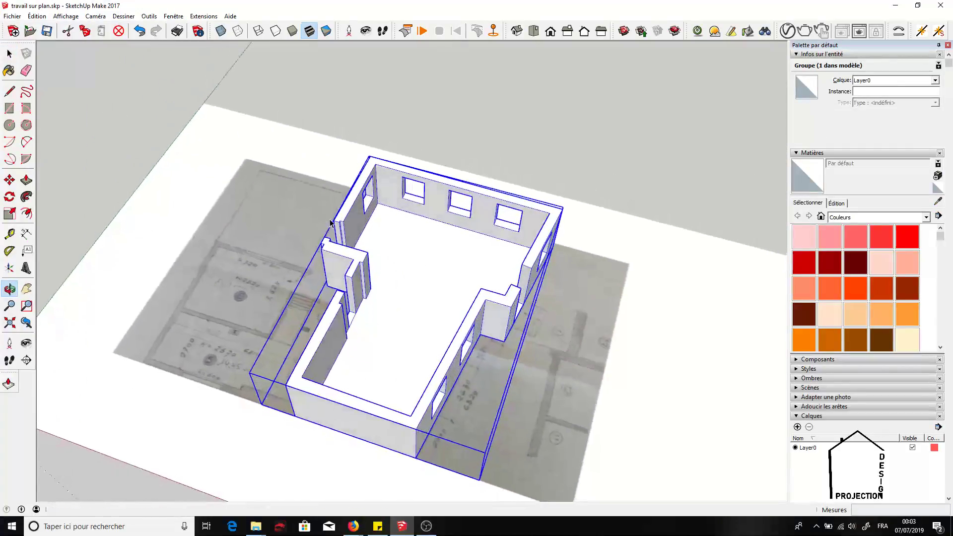
# - Check the wall group and floor-plan image in Entity Info from several viewpoints
pyautogui.click(561, 169)
pyautogui.click(466, 172)
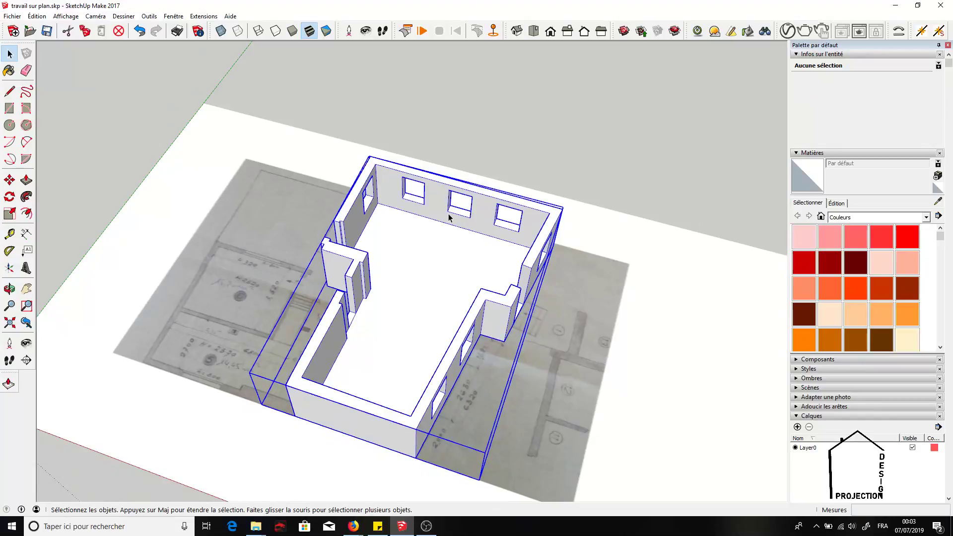
pyautogui.moveTo(467, 171)
pyautogui.mouseDown(button='middle')
pyautogui.moveTo(498, 255)
pyautogui.moveTo(511, 260)
pyautogui.mouseUp(button='middle')
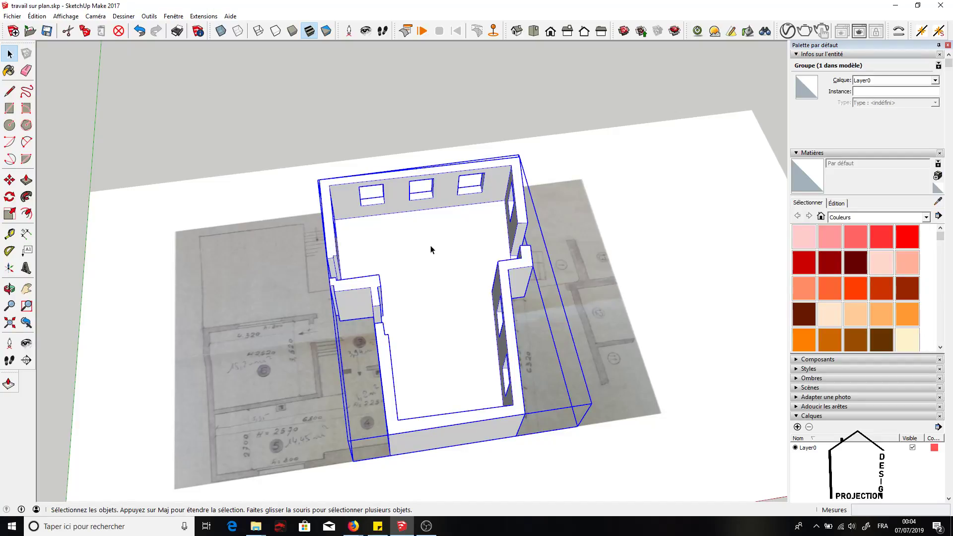
pyautogui.click(186, 241)
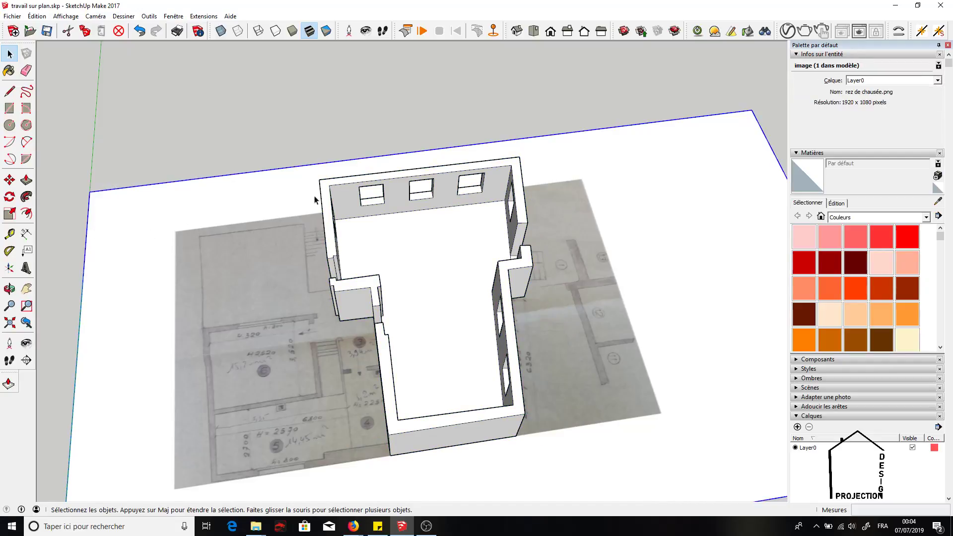
pyautogui.click(379, 222)
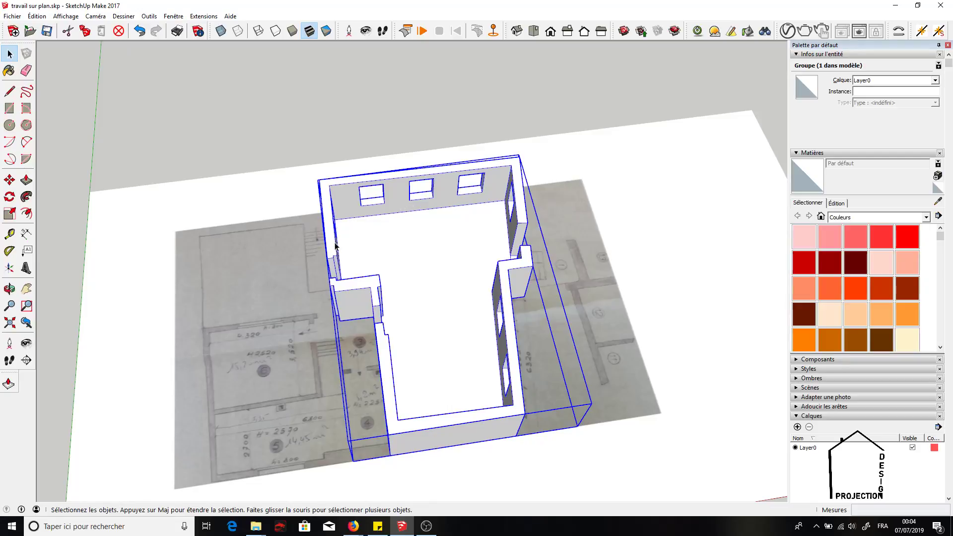
pyautogui.moveTo(335, 246)
pyautogui.mouseDown(button='middle')
pyautogui.moveTo(362, 160)
pyautogui.moveTo(374, 209)
pyautogui.mouseUp(button='middle')
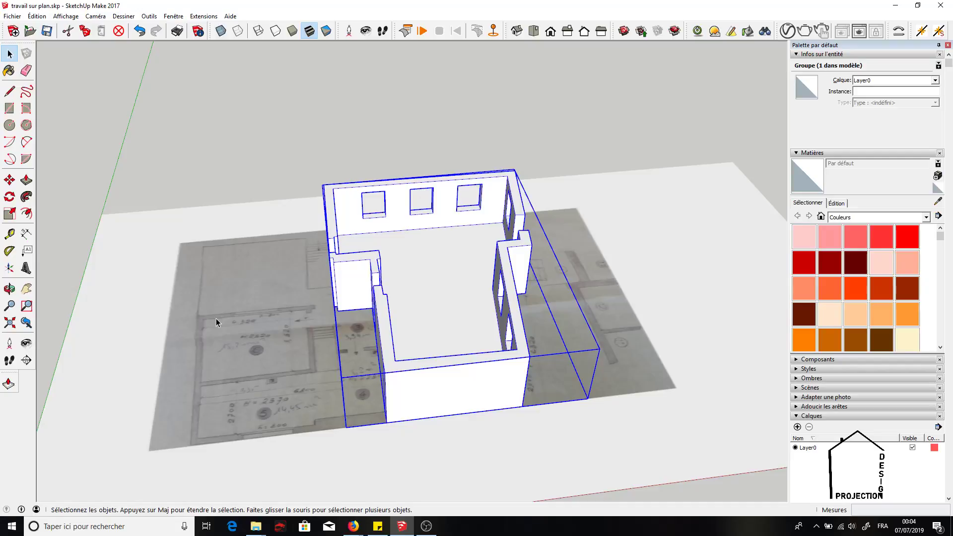
pyautogui.moveTo(199, 323)
pyautogui.mouseDown(button='middle')
pyautogui.moveTo(369, 286)
pyautogui.moveTo(154, 340)
pyautogui.mouseUp(button='middle')
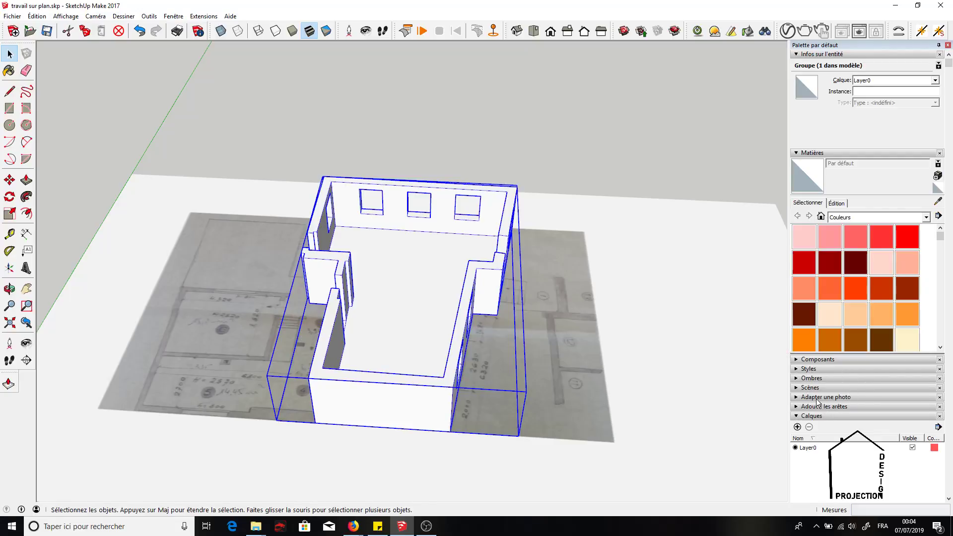
# - Restore the Calques panel via Fenêtre > Palette par défaut; collapse Matières and Infos sur l'entité
pyautogui.click(169, 16)
pyautogui.moveTo(201, 27)
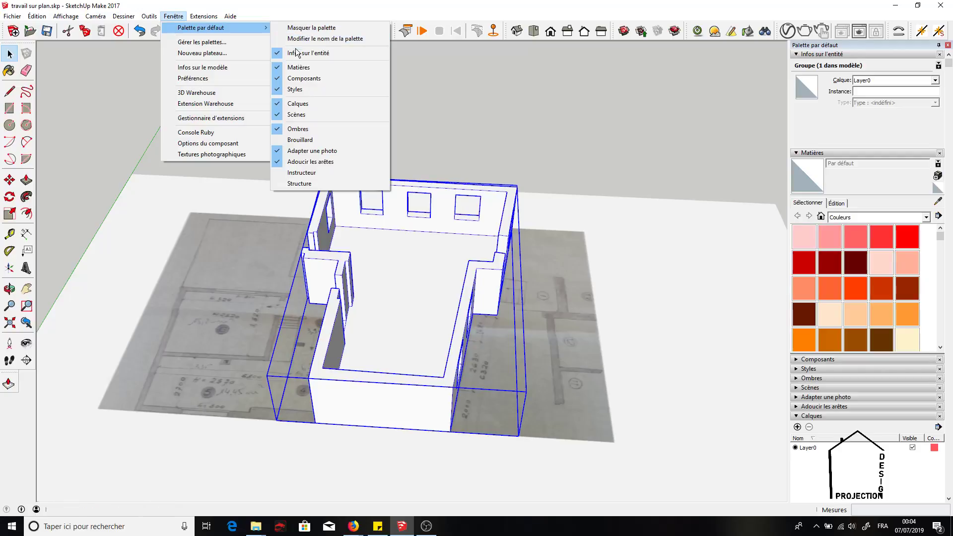
pyautogui.click(300, 104)
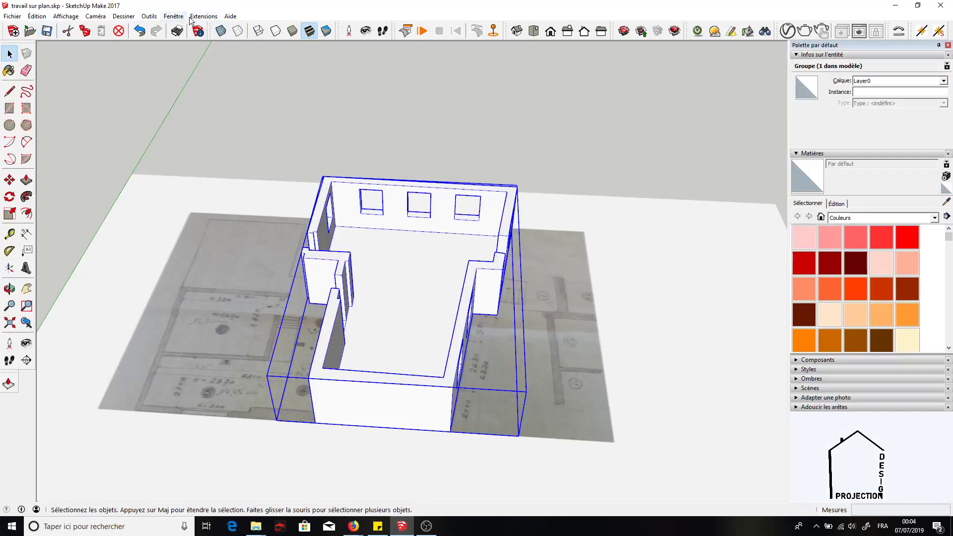
pyautogui.click(949, 46)
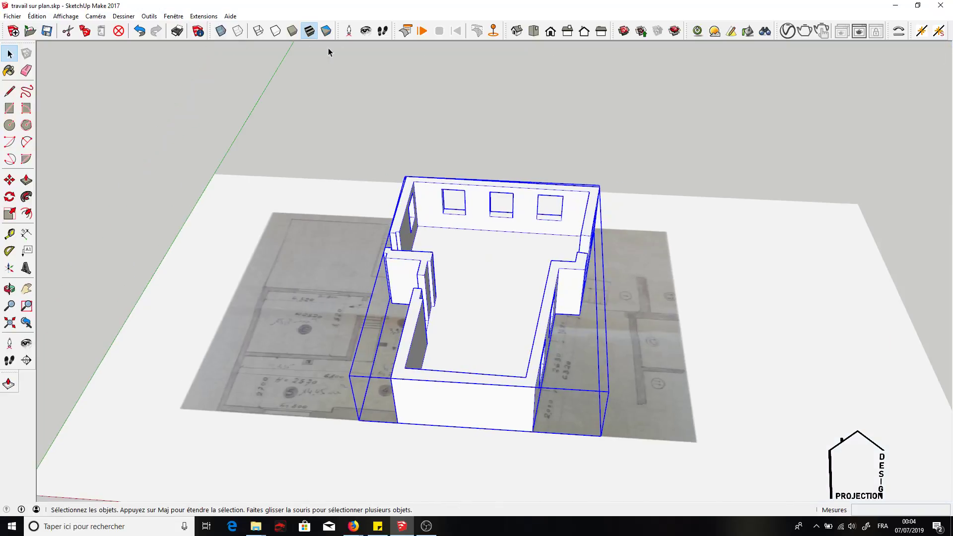
pyautogui.click(174, 17)
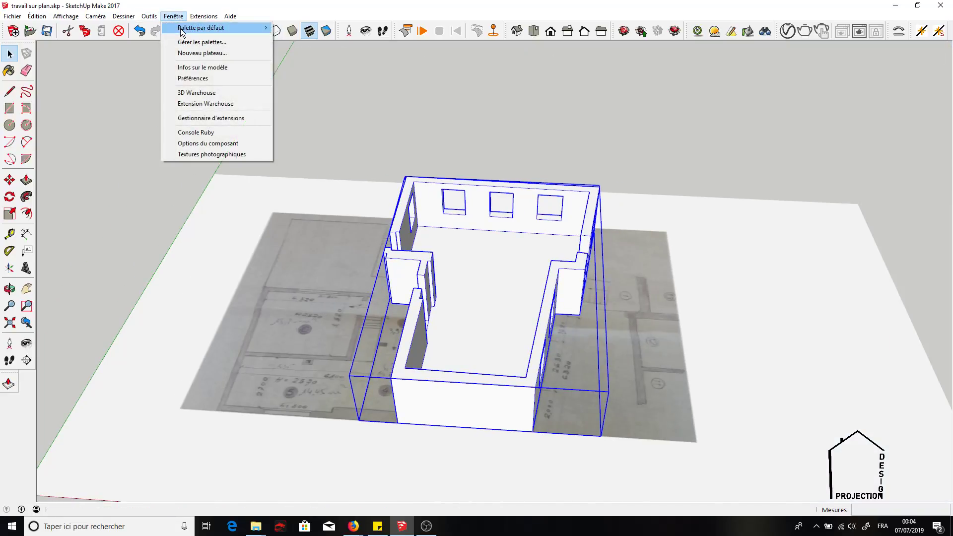
pyautogui.moveTo(201, 28)
pyautogui.click(309, 103)
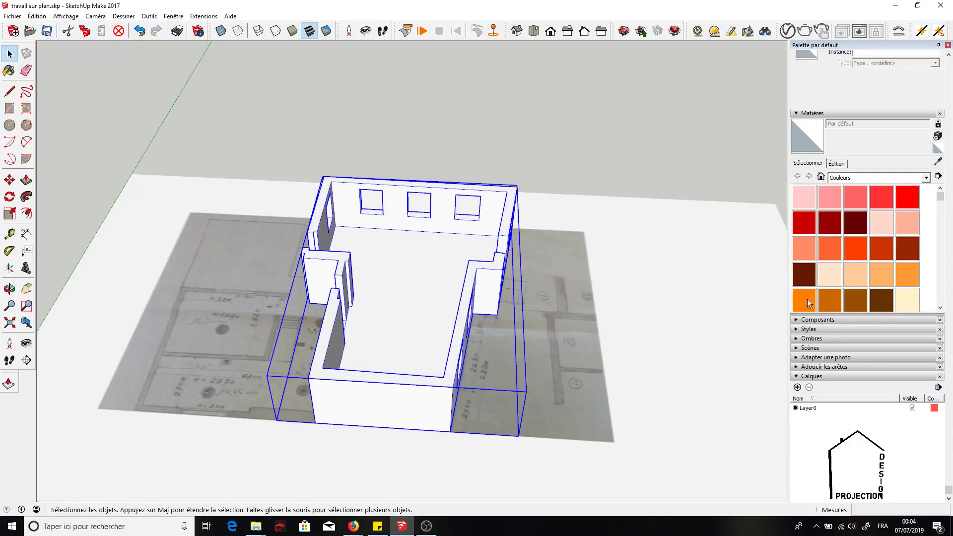
pyautogui.click(798, 114)
pyautogui.click(802, 54)
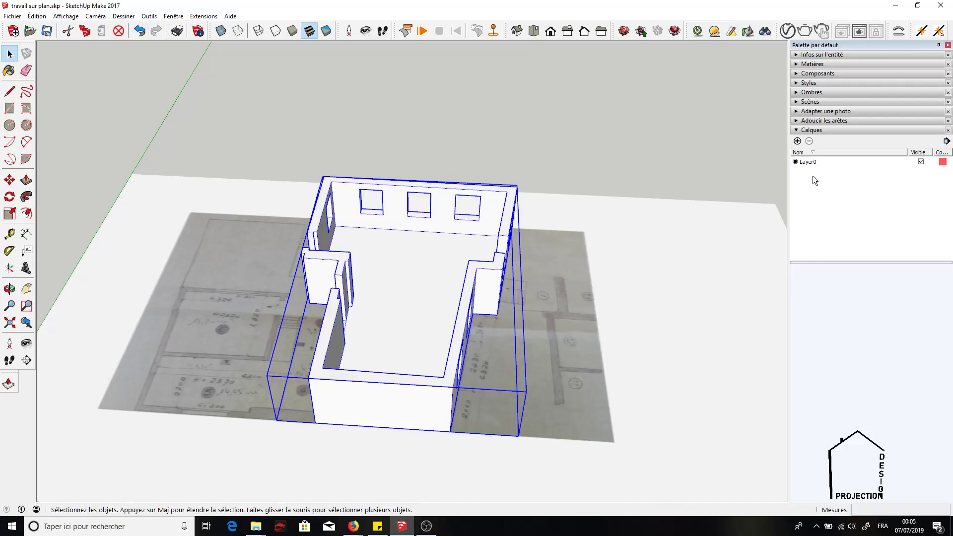
# - Add a layer named 'plan', keep Layer0 current, and select the floor-plan image
pyautogui.click(798, 142)
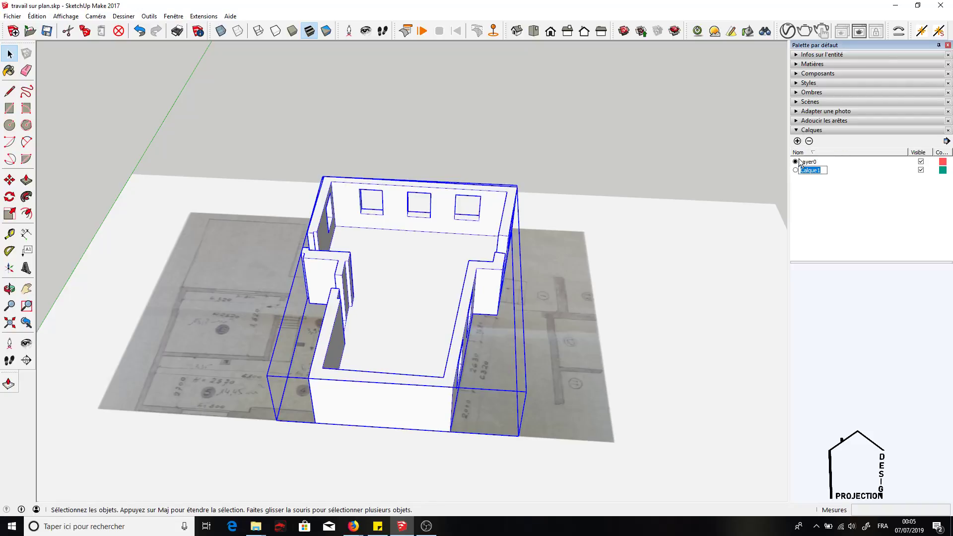
pyautogui.write('plan')
pyautogui.click(838, 199)
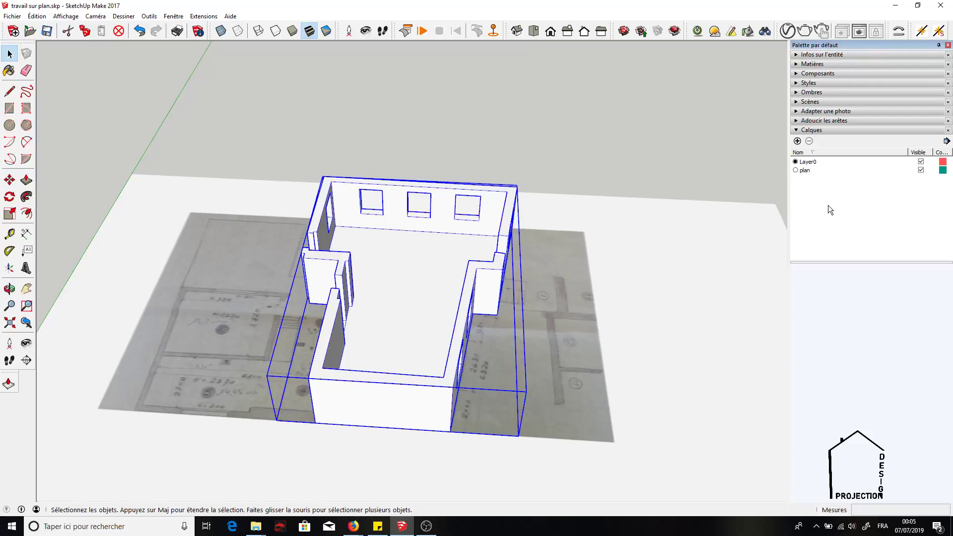
pyautogui.click(797, 170)
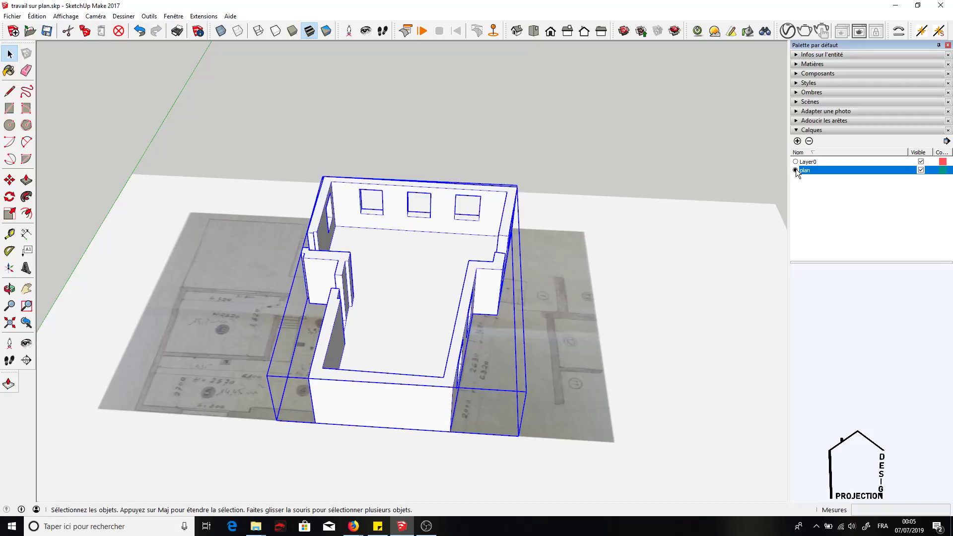
pyautogui.click(796, 162)
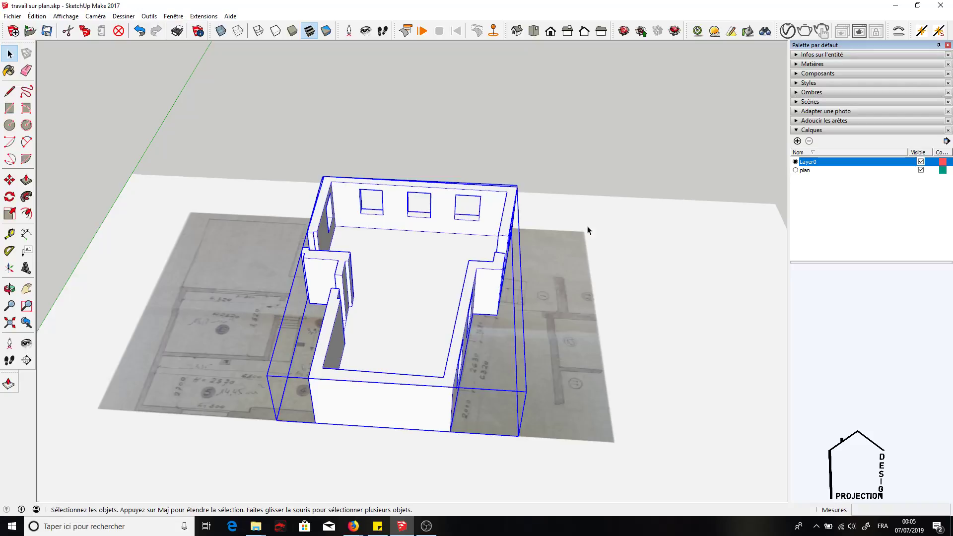
pyautogui.click(593, 248)
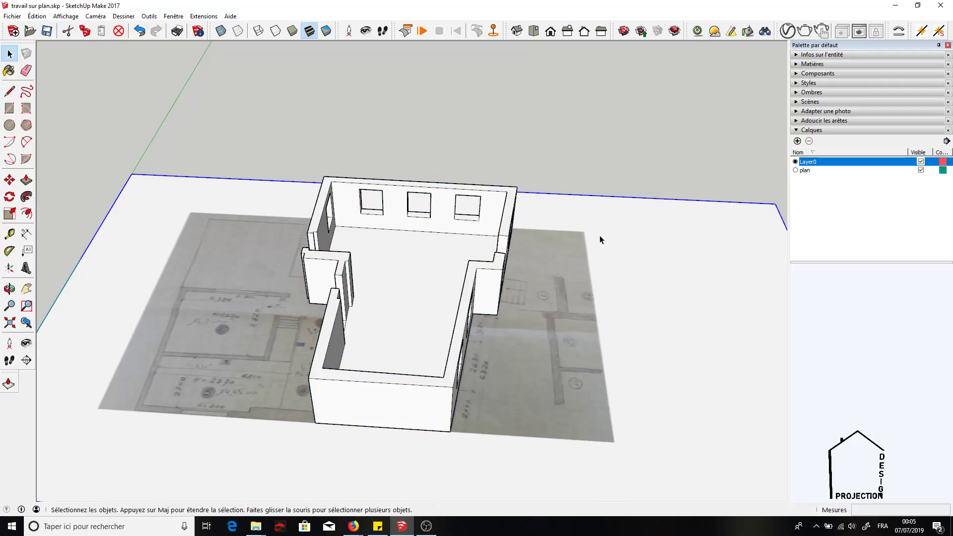
# - Assign the rez de chaussée.png image to the plan layer in Entity Info and verify it
pyautogui.click(819, 54)
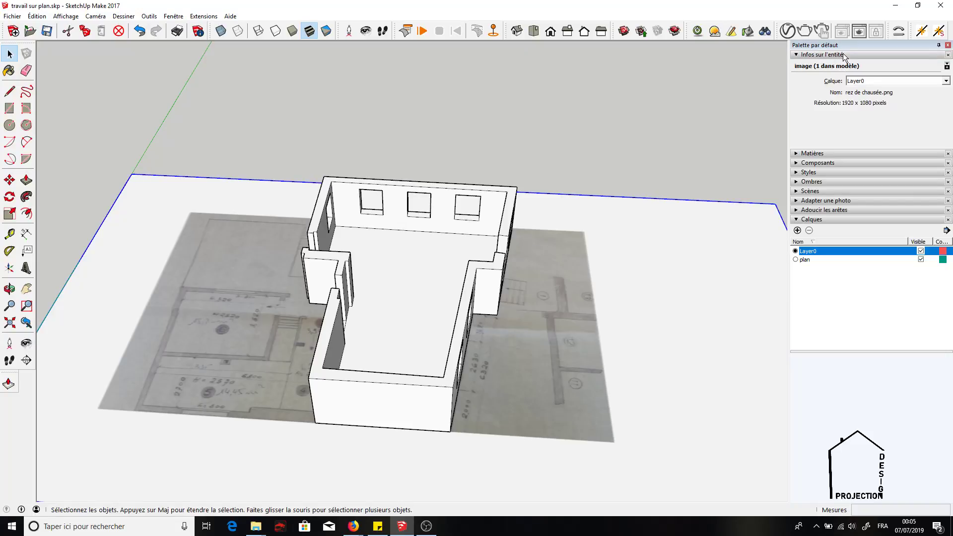
pyautogui.click(877, 82)
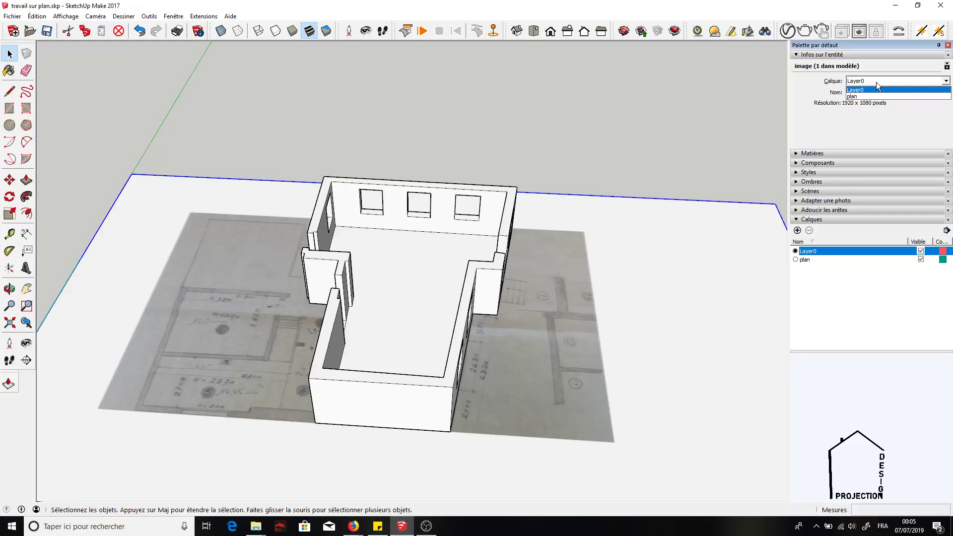
pyautogui.click(870, 96)
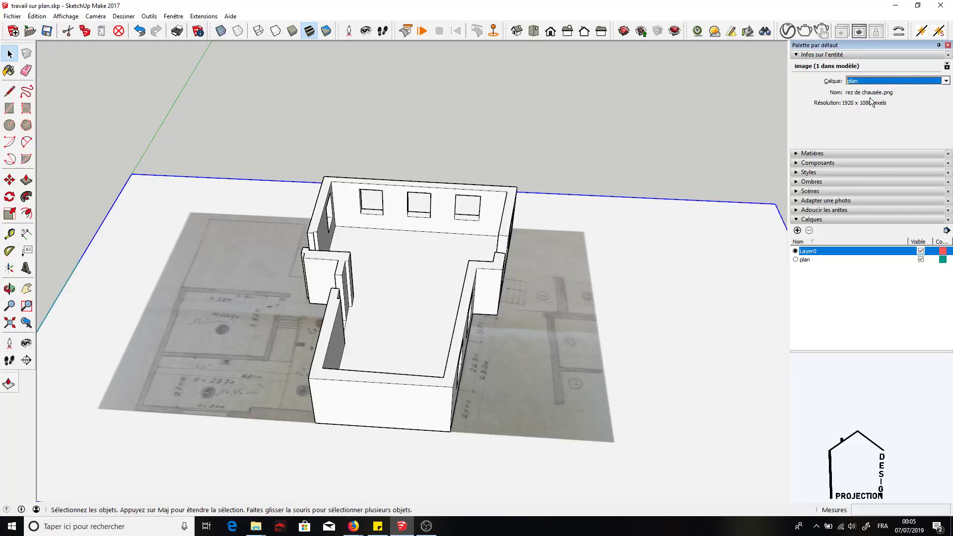
pyautogui.click(719, 118)
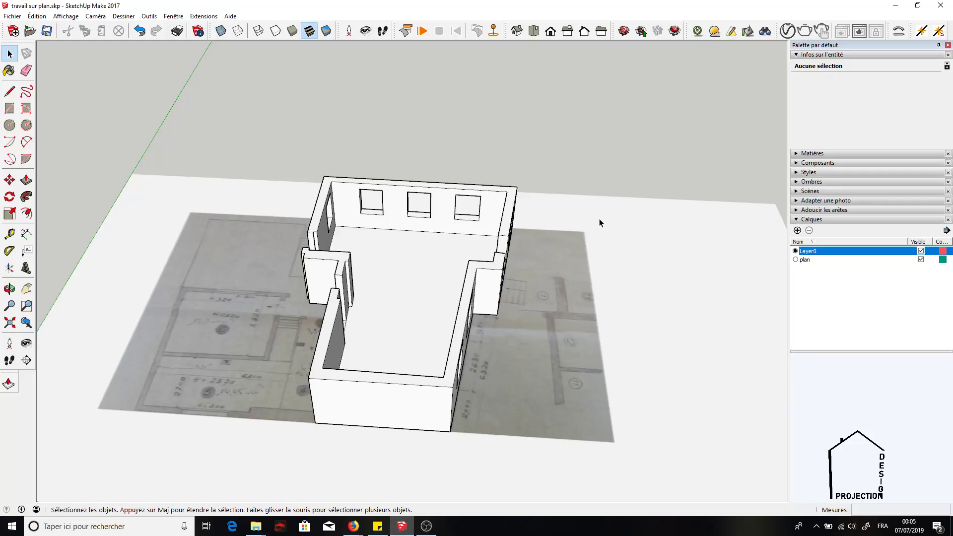
pyautogui.click(586, 239)
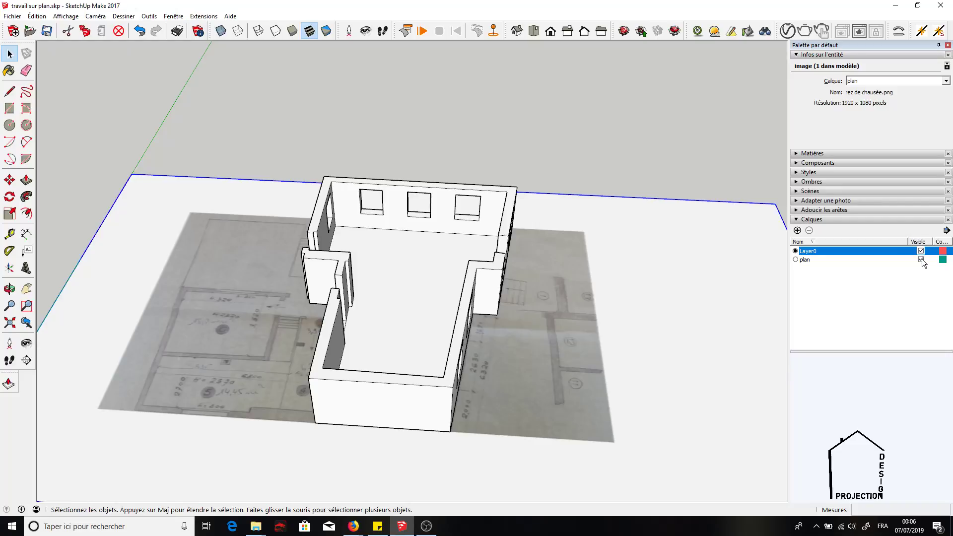
# - Hide the plan layer and orbit to a perspective view of the walls
pyautogui.click(921, 259)
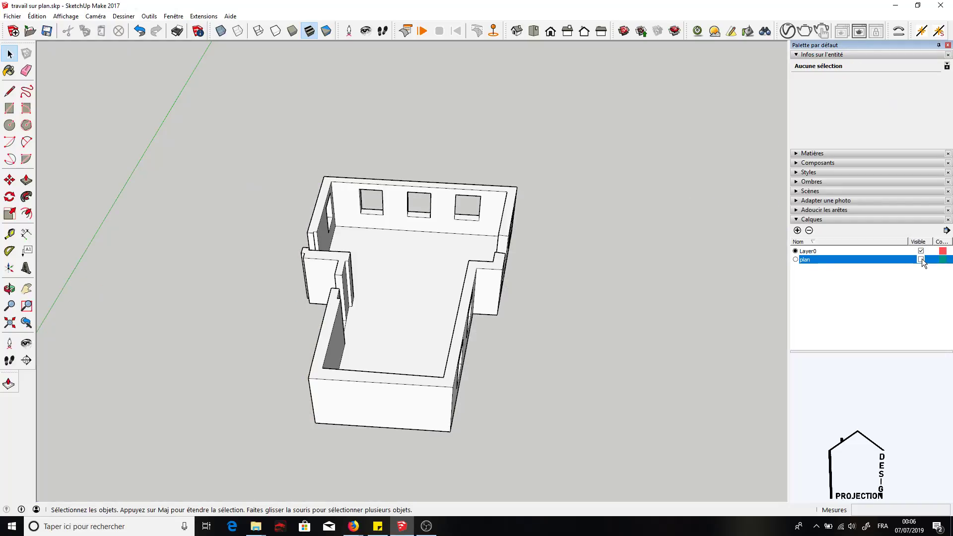
pyautogui.moveTo(550, 302)
pyautogui.mouseDown(button='middle')
pyautogui.moveTo(617, 100)
pyautogui.moveTo(494, 161)
pyautogui.moveTo(502, 143)
pyautogui.moveTo(492, 136)
pyautogui.moveTo(366, 472)
pyautogui.moveTo(575, 411)
pyautogui.moveTo(359, 440)
pyautogui.mouseUp(button='middle')
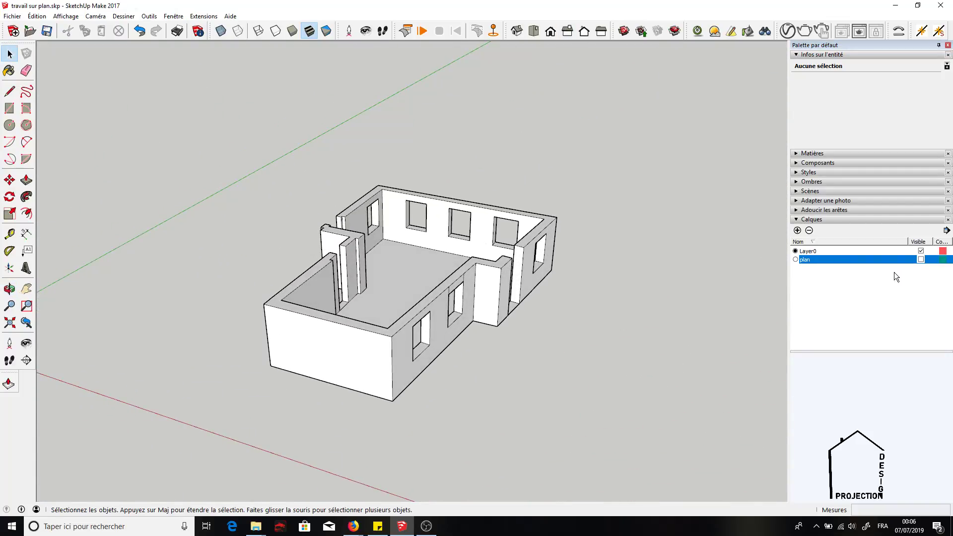
pyautogui.click(922, 259)
pyautogui.moveTo(336, 346)
pyautogui.mouseDown(button='middle')
pyautogui.moveTo(558, 400)
pyautogui.moveTo(461, 442)
pyautogui.mouseUp(button='middle')
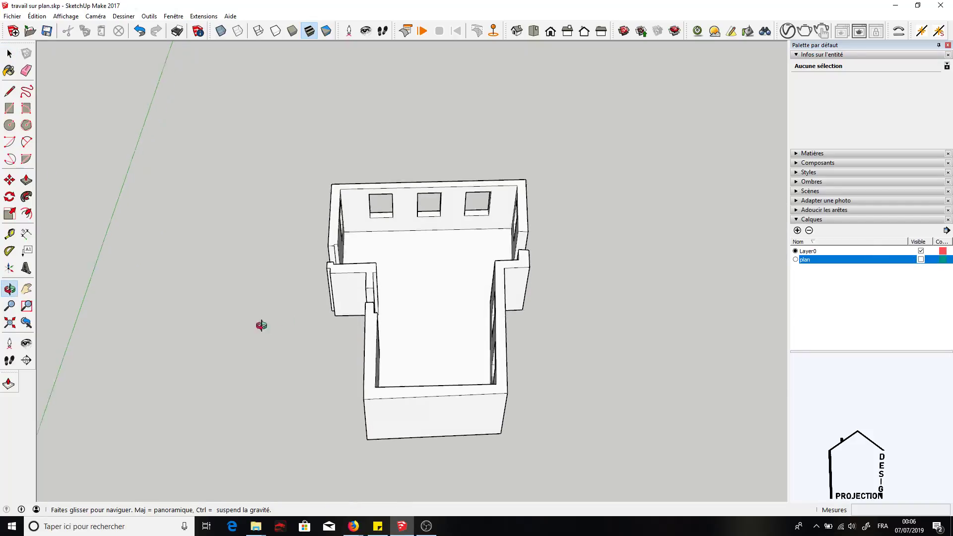
pyautogui.moveTo(260, 326)
pyautogui.mouseDown(button='middle')
pyautogui.moveTo(546, 229)
pyautogui.moveTo(74, 278)
pyautogui.moveTo(356, 247)
pyautogui.moveTo(334, 331)
pyautogui.moveTo(438, 355)
pyautogui.moveTo(576, 323)
pyautogui.mouseUp(button='middle')
# - Select the wall group and zoom in close on a window opening
pyautogui.click(333, 334)
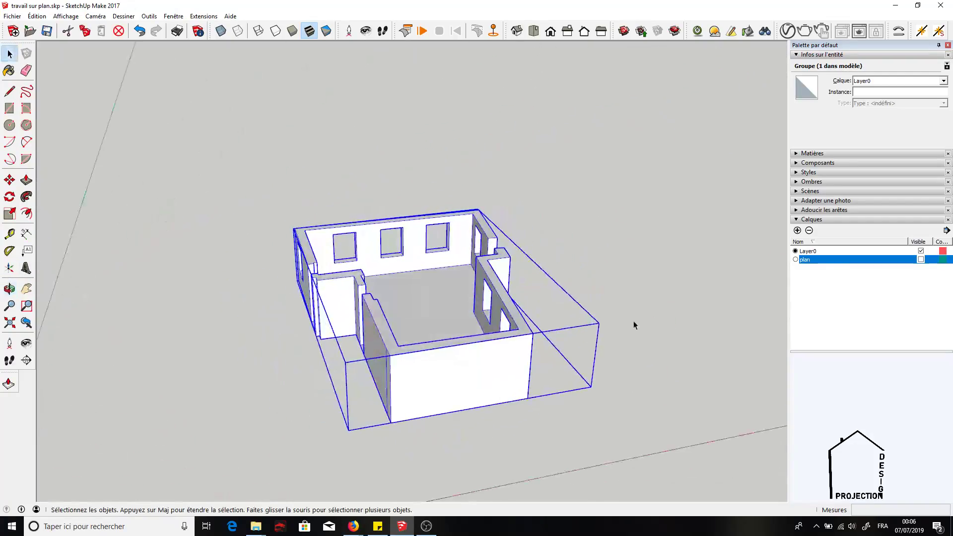
pyautogui.moveTo(474, 322); pyautogui.dragTo(454, 297, button='middle')
pyautogui.moveTo(265, 349)
pyautogui.mouseDown(button='middle')
pyautogui.moveTo(318, 392)
pyautogui.moveTo(362, 379)
pyautogui.moveTo(537, 389)
pyautogui.moveTo(435, 403)
pyautogui.moveTo(276, 387)
pyautogui.moveTo(538, 340)
pyautogui.moveTo(381, 373)
pyautogui.moveTo(366, 340)
pyautogui.moveTo(419, 298)
pyautogui.mouseUp(button='middle')
pyautogui.scroll(2, 364, 311)
pyautogui.scroll(1, 364, 312)
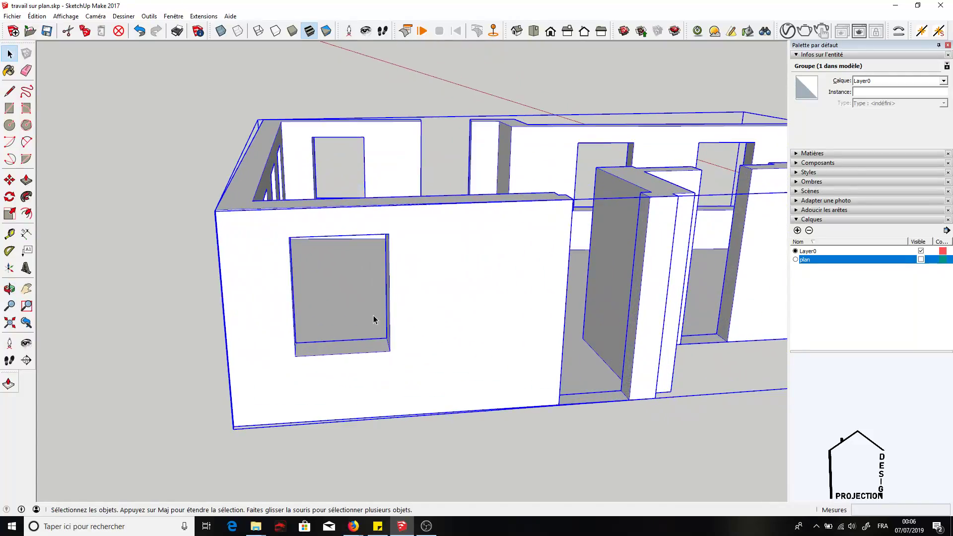
pyautogui.scroll(2, 373, 320)
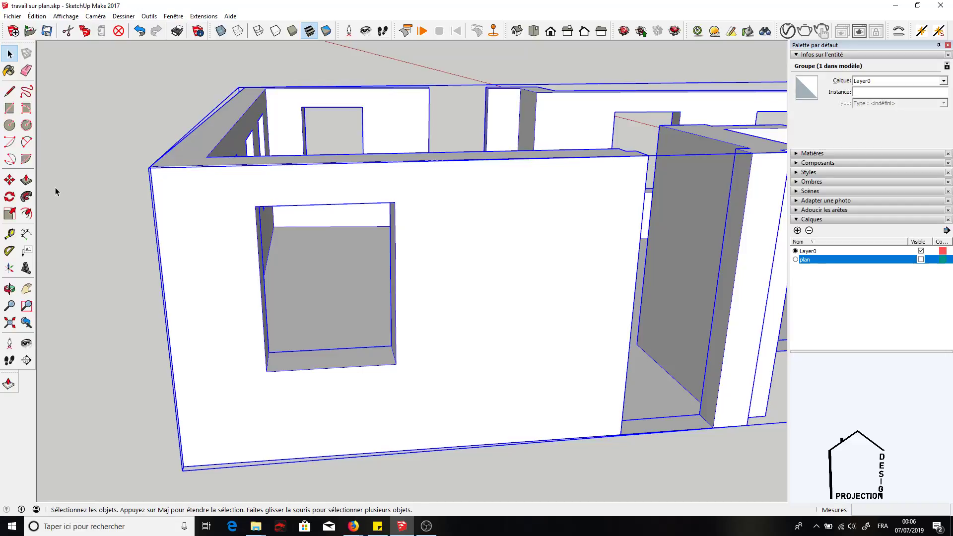
# - Draw a 150 × 115.6 cm rotated rectangle filling the window opening
pyautogui.click(27, 109)
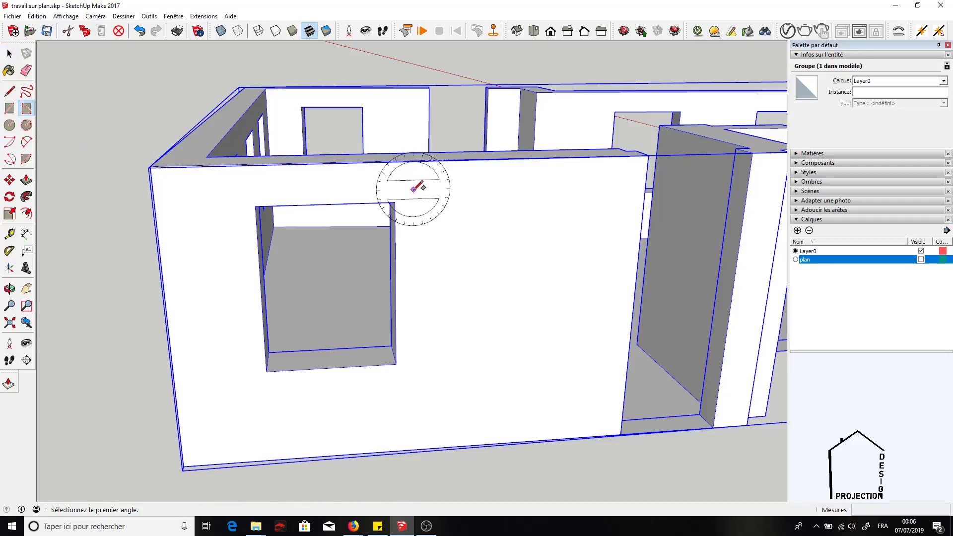
pyautogui.click(395, 202)
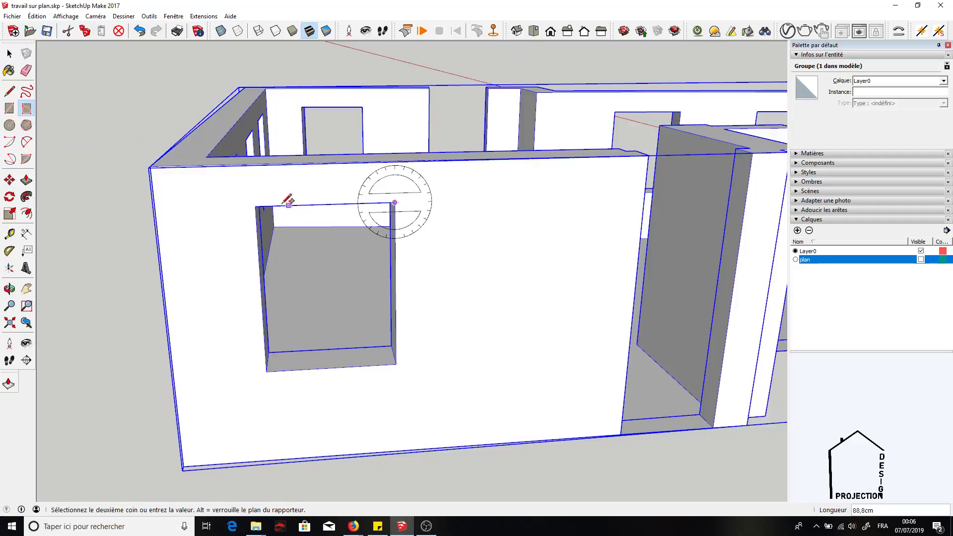
pyautogui.moveTo(256, 195); pyautogui.dragTo(267, 187, button='middle')
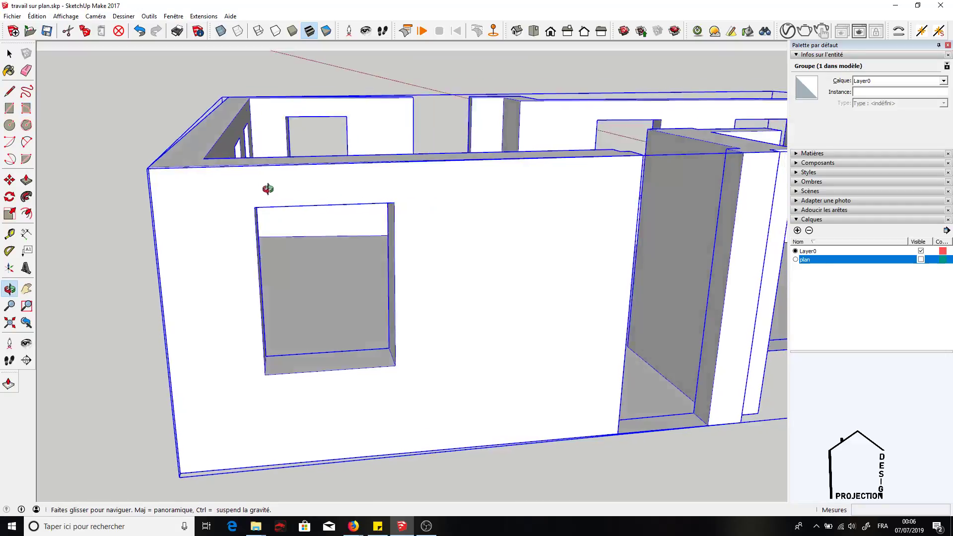
pyautogui.click(395, 368)
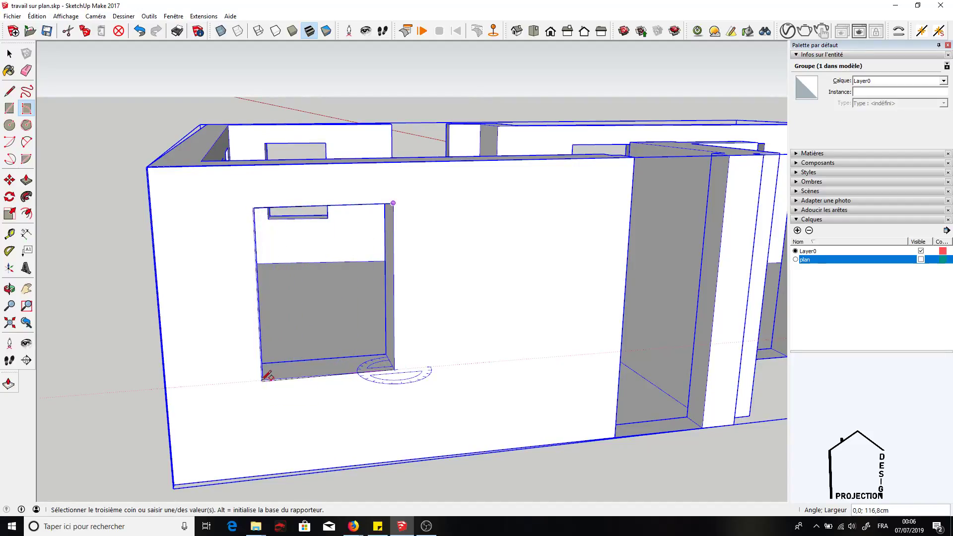
pyautogui.scroll(2, 264, 380)
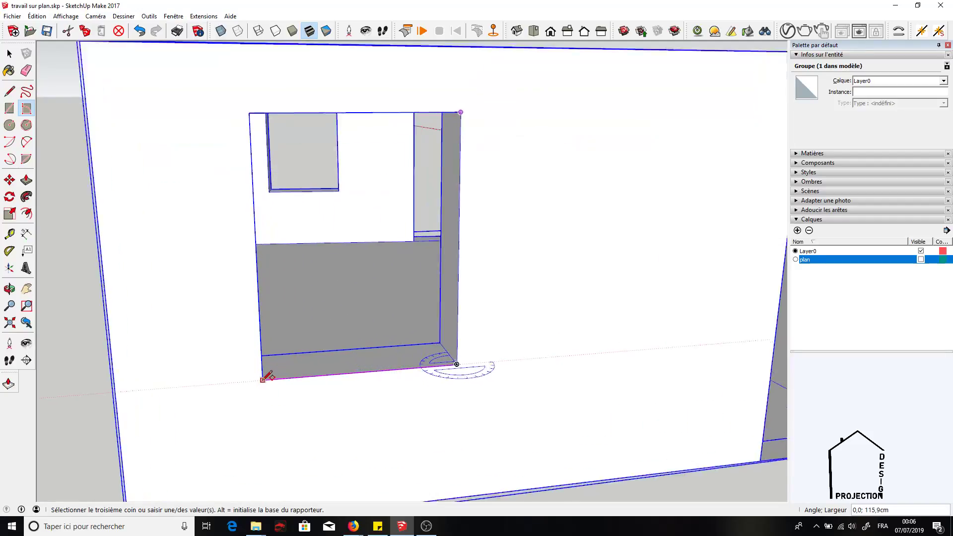
pyautogui.scroll(2, 264, 380)
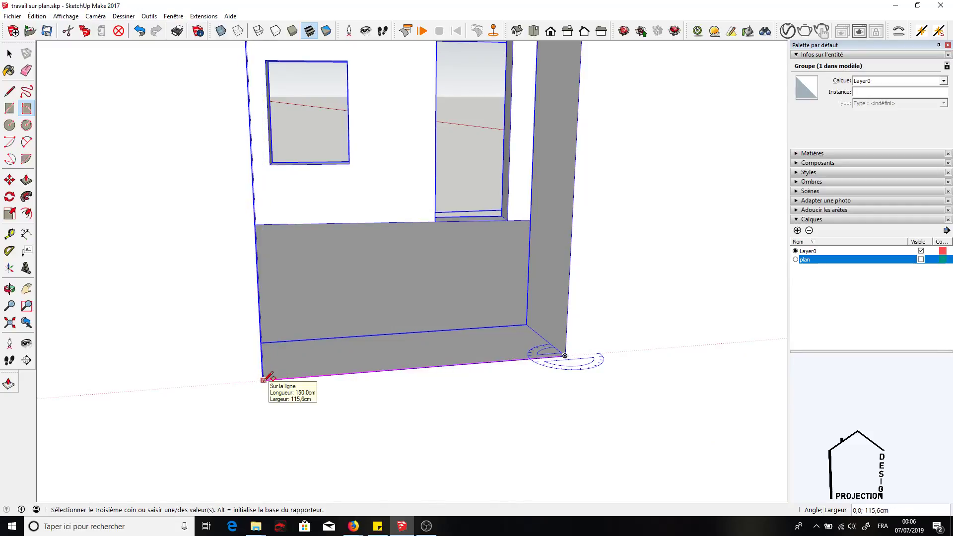
pyautogui.click(266, 380)
pyautogui.moveTo(268, 375)
pyautogui.mouseDown(button='middle')
pyautogui.moveTo(370, 380)
pyautogui.moveTo(585, 344)
pyautogui.moveTo(668, 449)
pyautogui.moveTo(144, 407)
pyautogui.moveTo(255, 414)
pyautogui.mouseUp(button='middle')
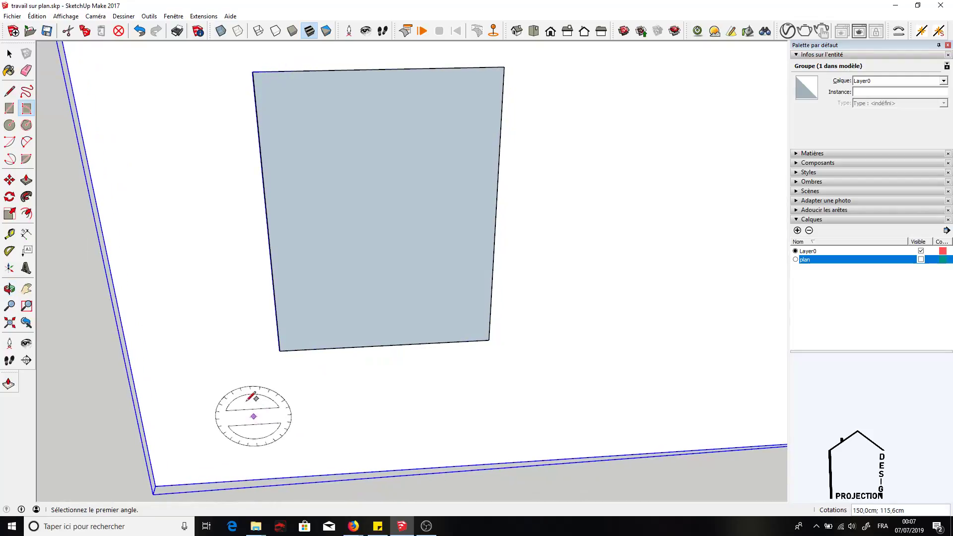
# - Reverse the 17340 cm² window face with Inverser les faces so it faces outward
pyautogui.click(9, 54)
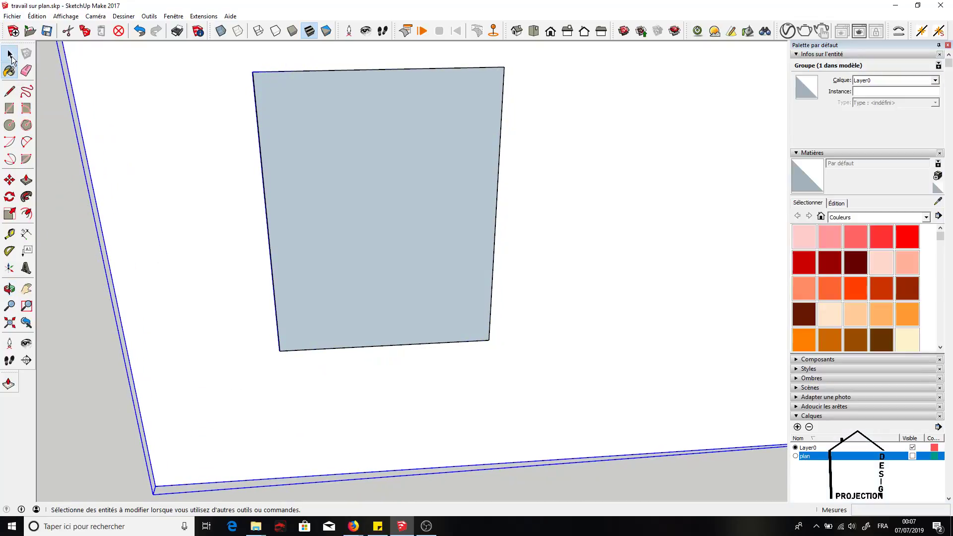
pyautogui.click(810, 153)
pyautogui.rightClick(407, 171)
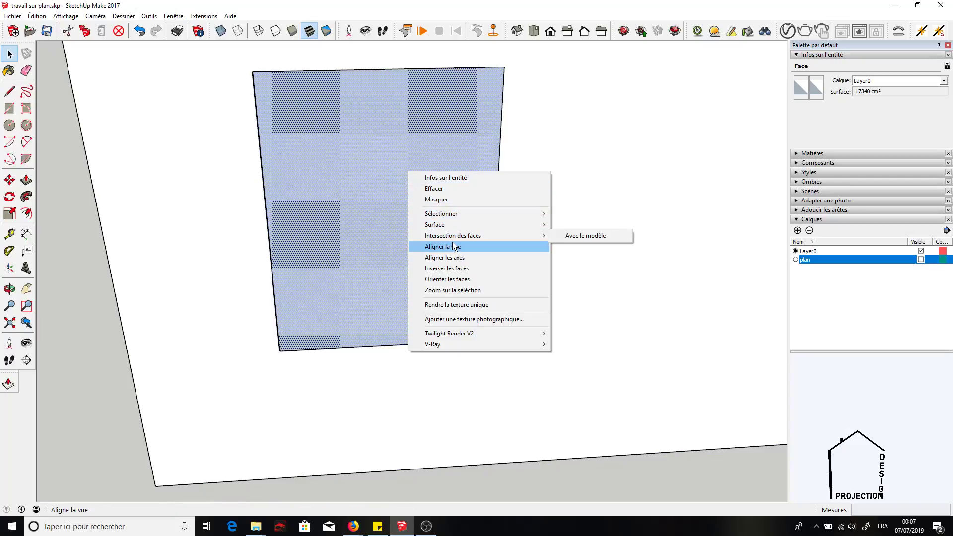
pyautogui.click(454, 268)
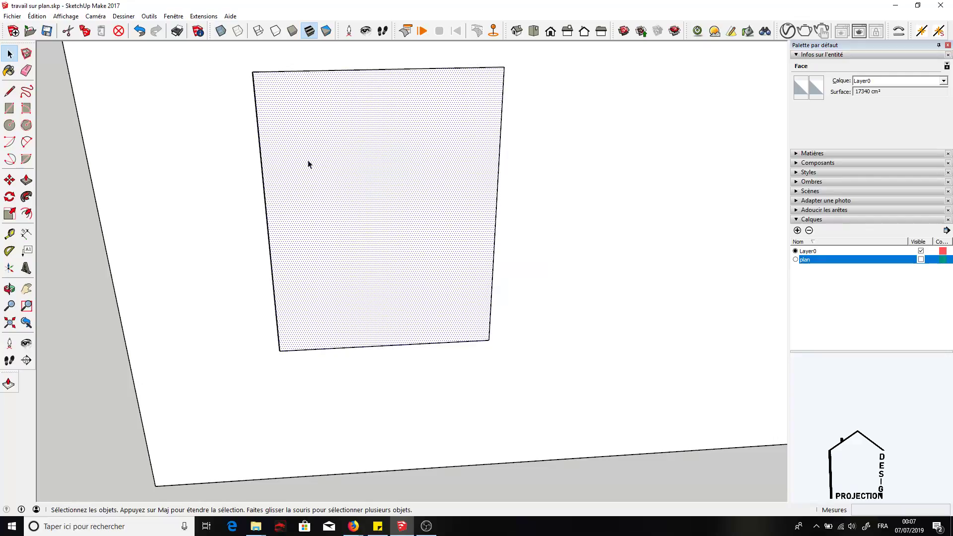
# - Offset the window face 5 cm inward and cut away its 14784 cm² centre
pyautogui.click(27, 214)
pyautogui.click(283, 215)
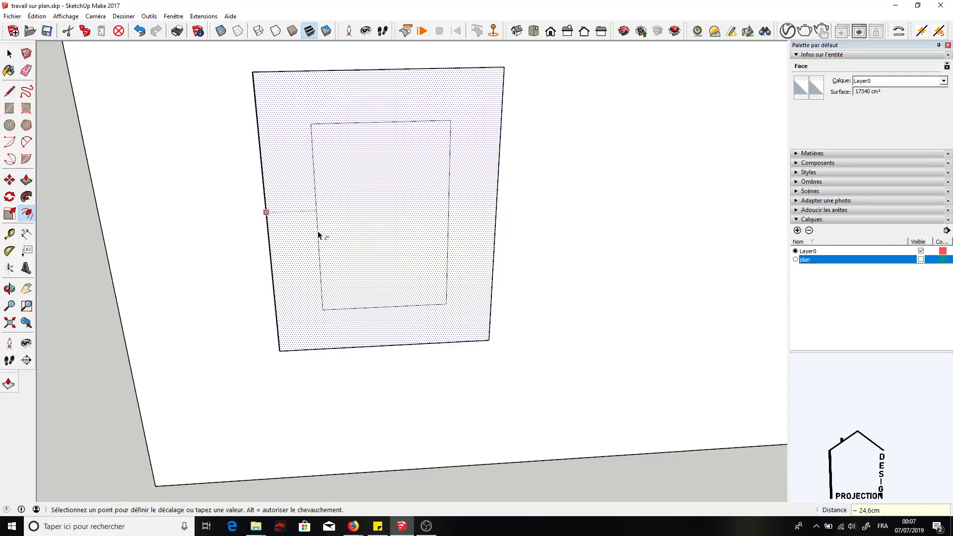
pyautogui.press('Return')
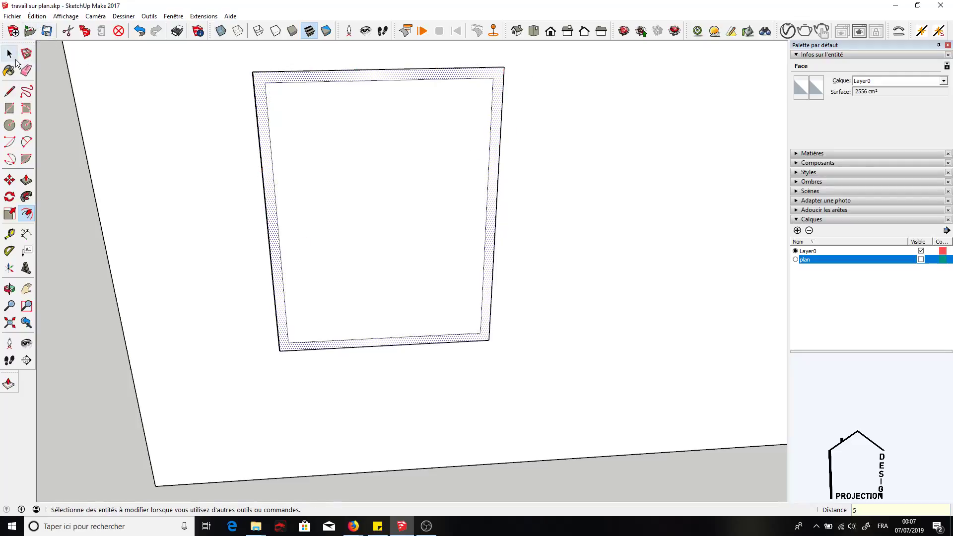
pyautogui.click(9, 54)
pyautogui.click(376, 184)
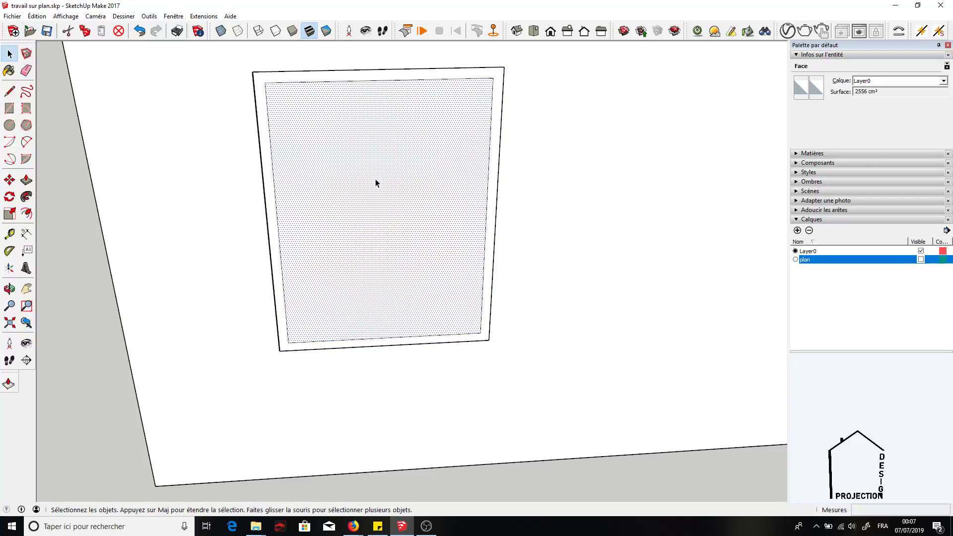
pyautogui.click(68, 31)
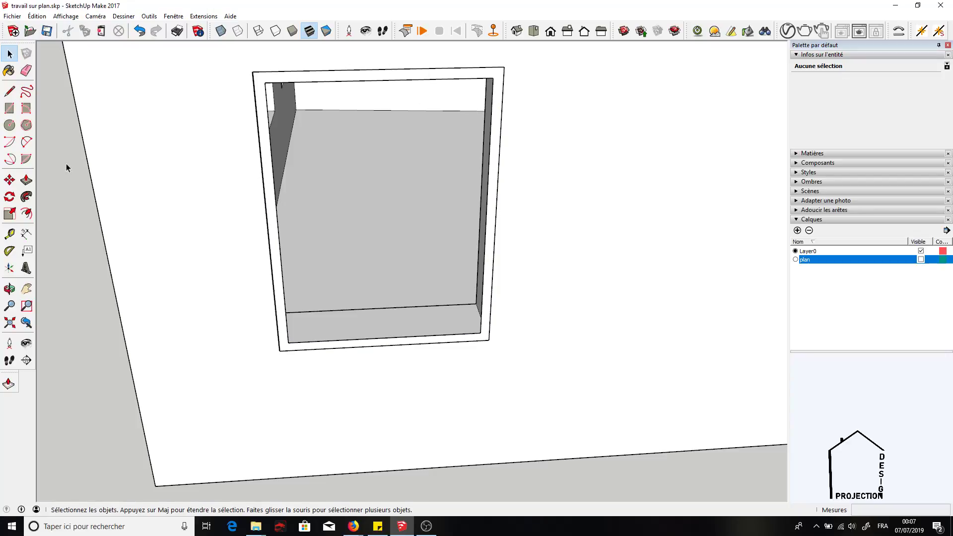
# - Extrude the window frame 3 cm and group it into a 7668 cm³ solid
pyautogui.click(27, 181)
pyautogui.click(285, 347)
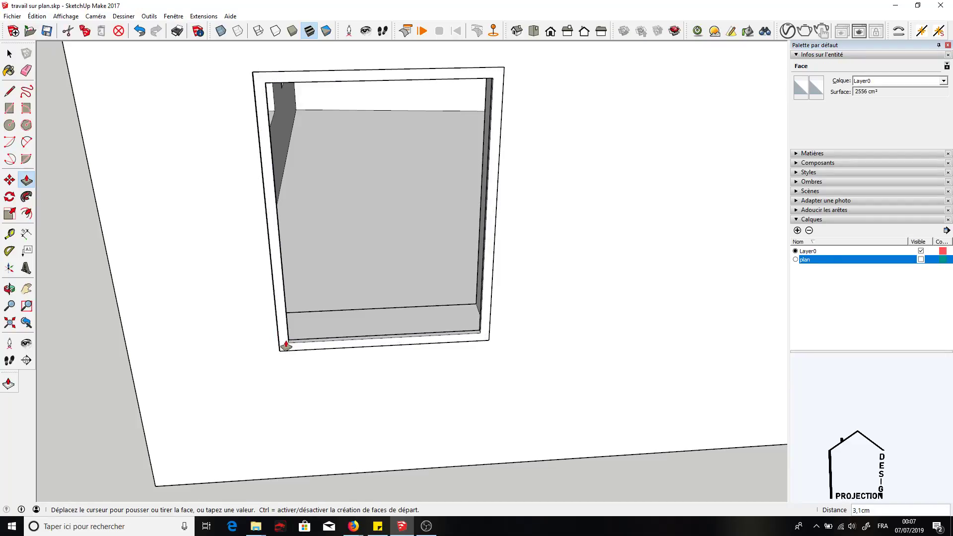
pyautogui.click(286, 346)
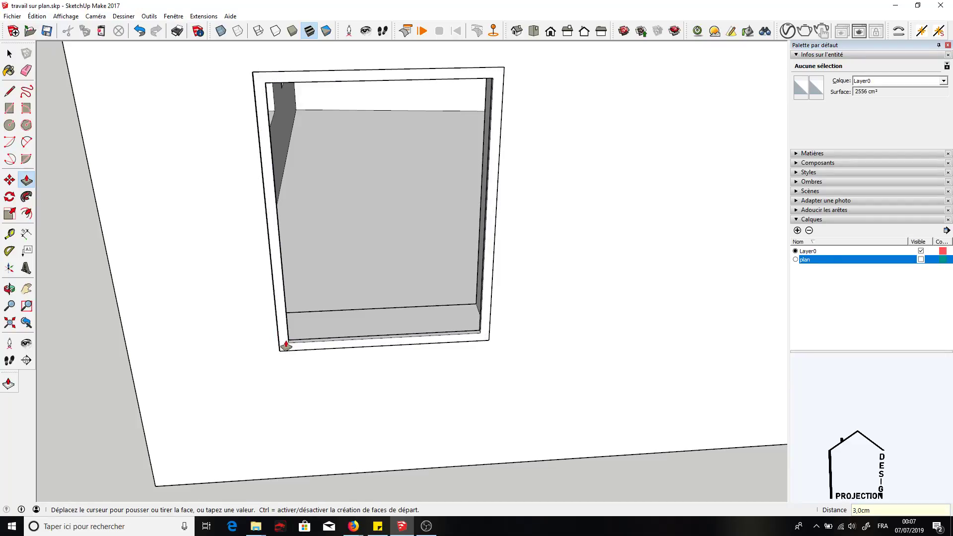
pyautogui.click(9, 54)
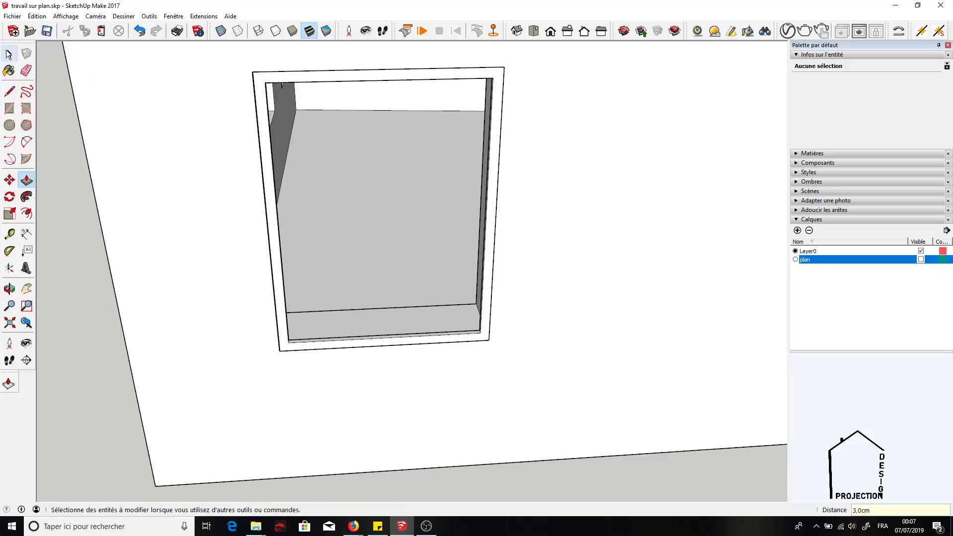
pyautogui.tripleClick(365, 348)
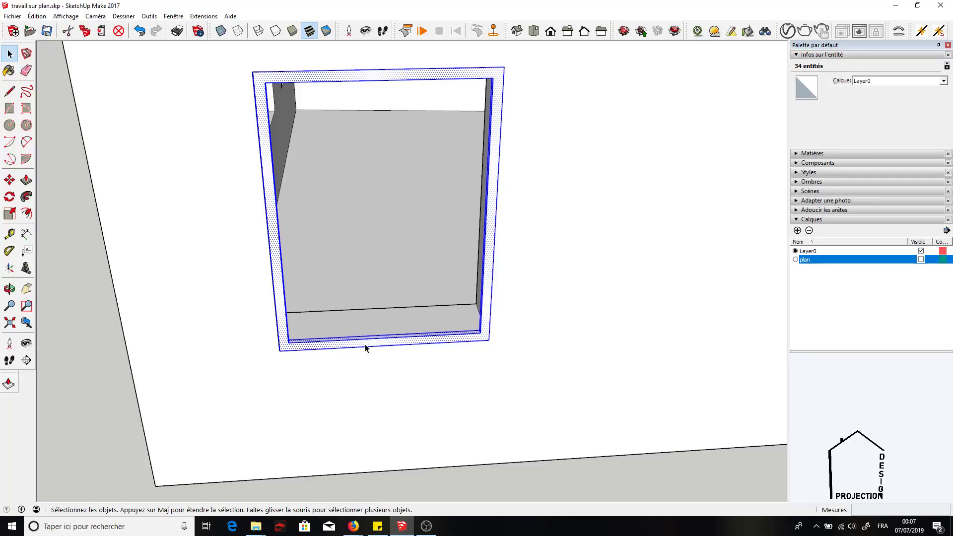
pyautogui.rightClick(365, 347)
pyautogui.click(407, 243)
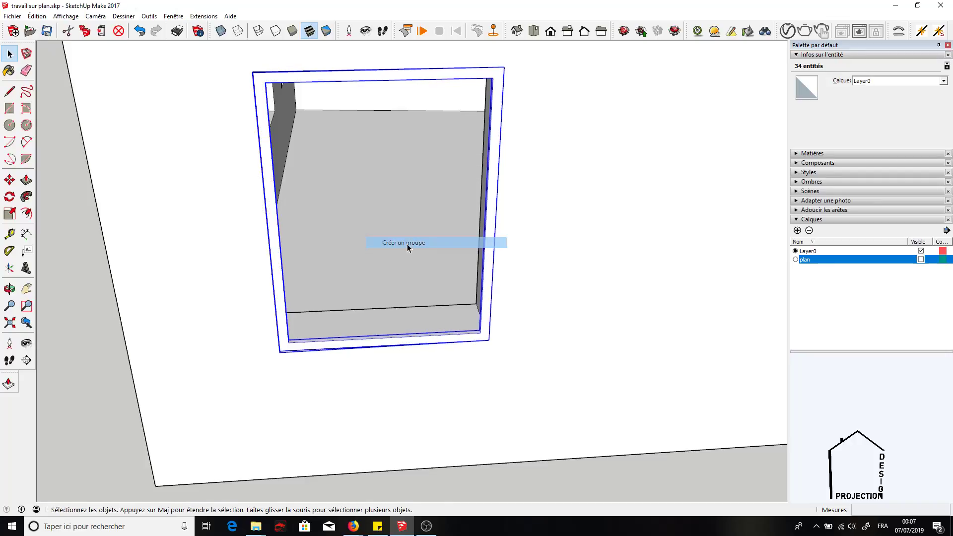
pyautogui.moveTo(356, 264)
pyautogui.mouseDown(button='middle')
pyautogui.moveTo(579, 330)
pyautogui.moveTo(597, 371)
pyautogui.moveTo(390, 362)
pyautogui.moveTo(209, 335)
pyautogui.mouseUp(button='middle')
pyautogui.scroll(3, 287, 257)
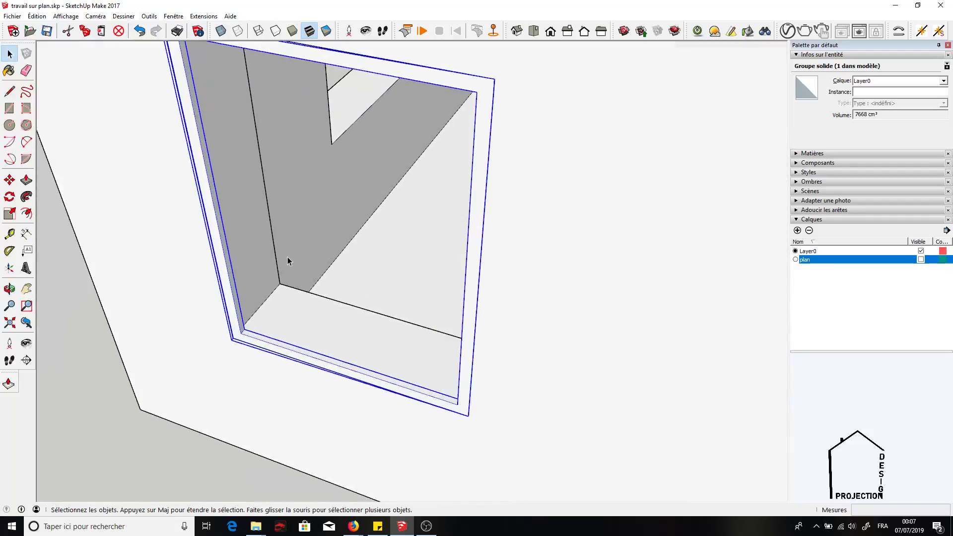
pyautogui.moveTo(288, 257)
pyautogui.mouseDown(button='middle')
pyautogui.moveTo(600, 334)
pyautogui.moveTo(593, 356)
pyautogui.moveTo(381, 318)
pyautogui.moveTo(436, 258)
pyautogui.moveTo(436, 215)
pyautogui.moveTo(341, 212)
pyautogui.moveTo(426, 187)
pyautogui.moveTo(404, 213)
pyautogui.mouseUp(button='middle')
pyautogui.scroll(-3, 381, 322)
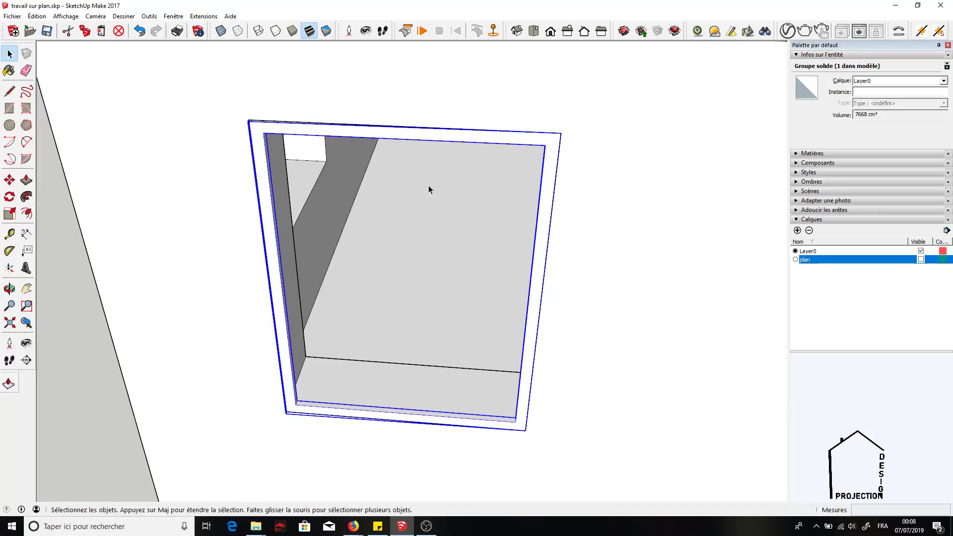
# - Paint the window frame with Placage en bois 01 from the Bois material collection
pyautogui.click(12, 74)
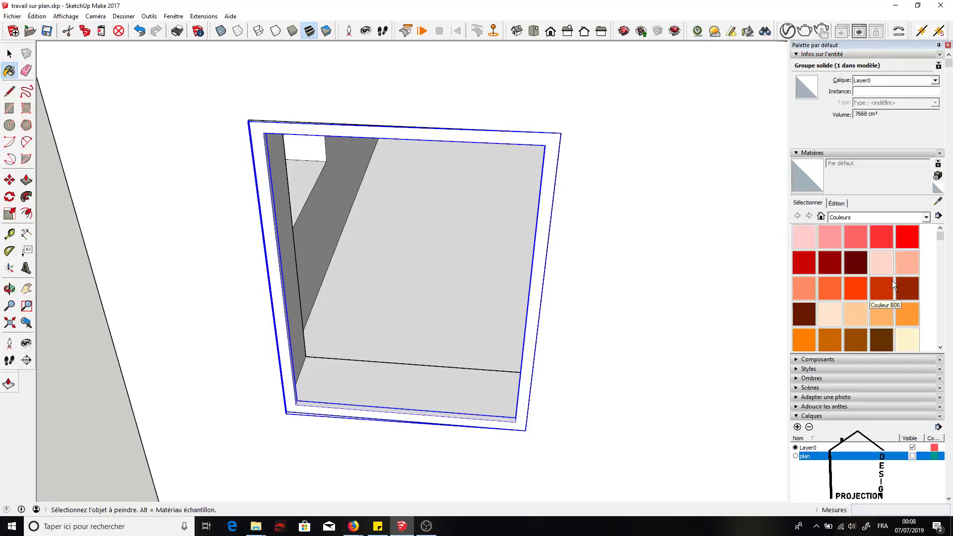
pyautogui.scroll(-2, 887, 294)
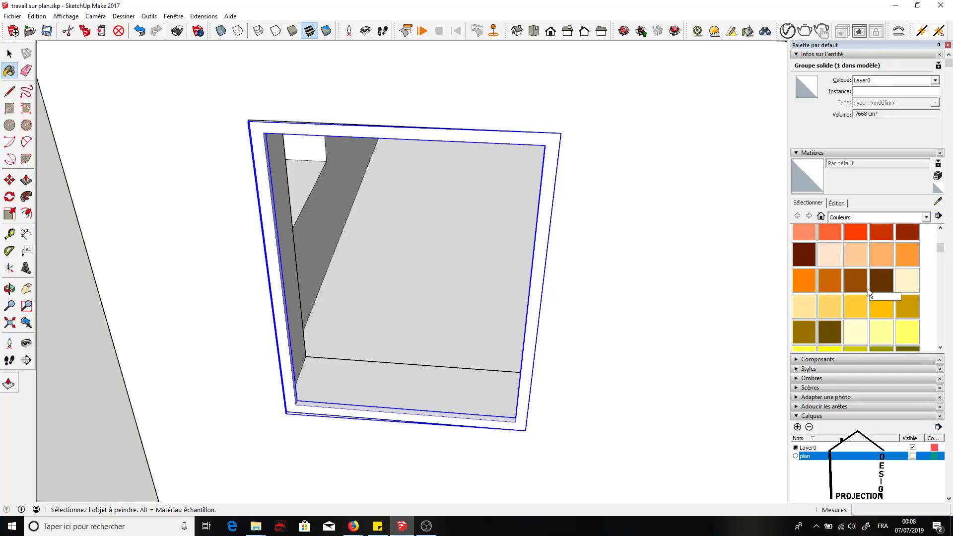
pyautogui.scroll(2, 867, 288)
pyautogui.click(862, 213)
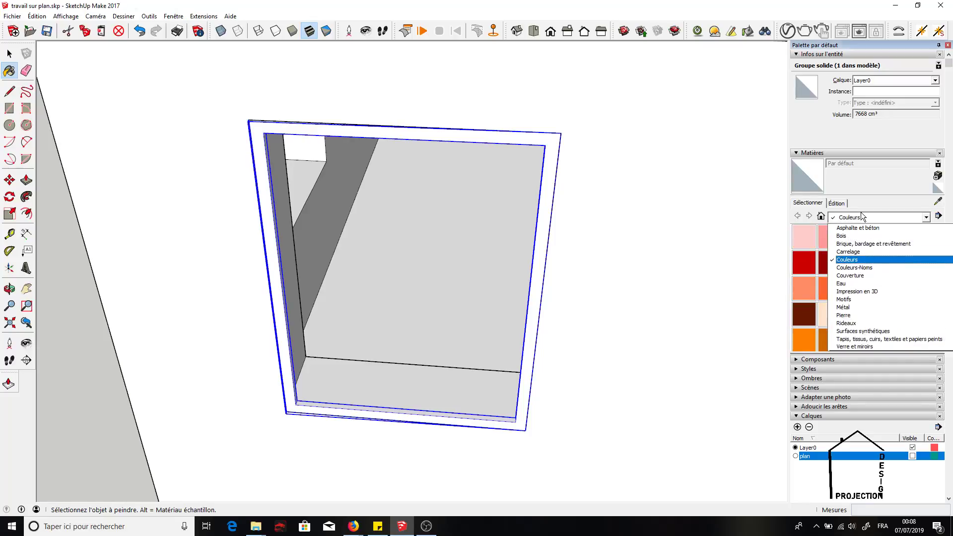
pyautogui.click(868, 219)
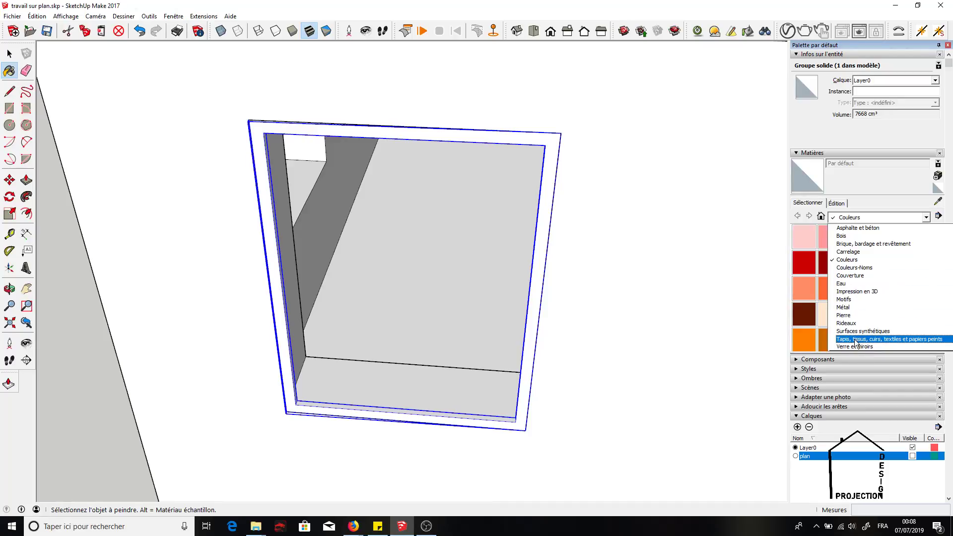
pyautogui.scroll(1, 858, 308)
pyautogui.scroll(2, 858, 305)
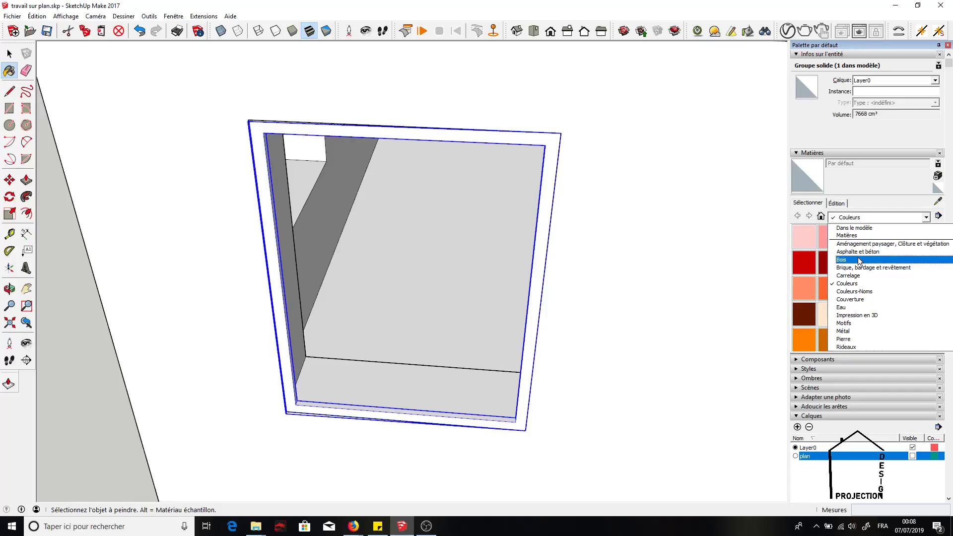
pyautogui.click(859, 259)
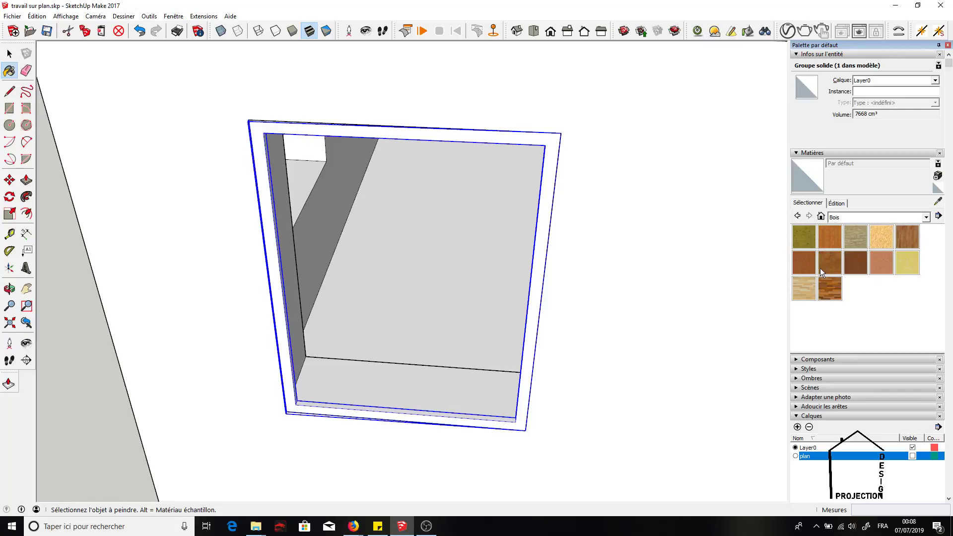
pyautogui.click(858, 259)
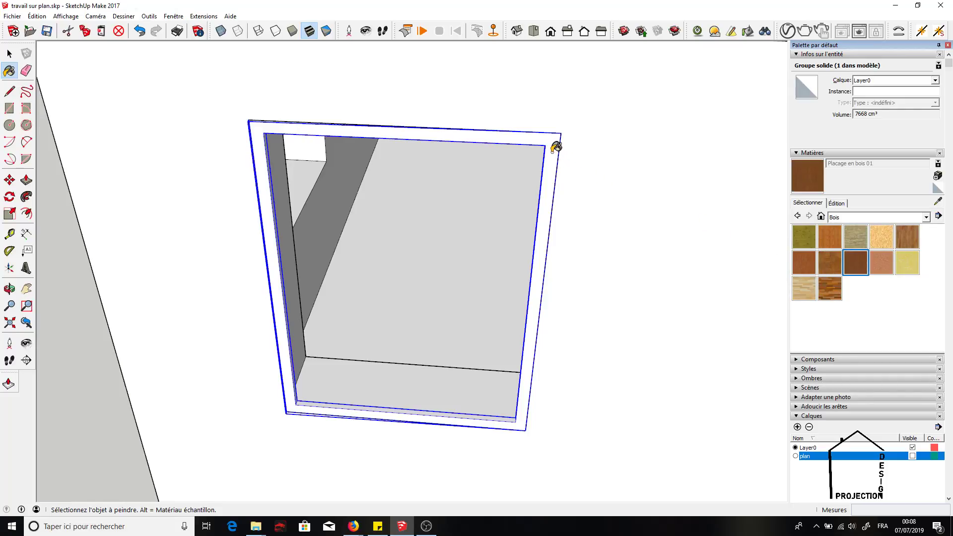
pyautogui.click(387, 127)
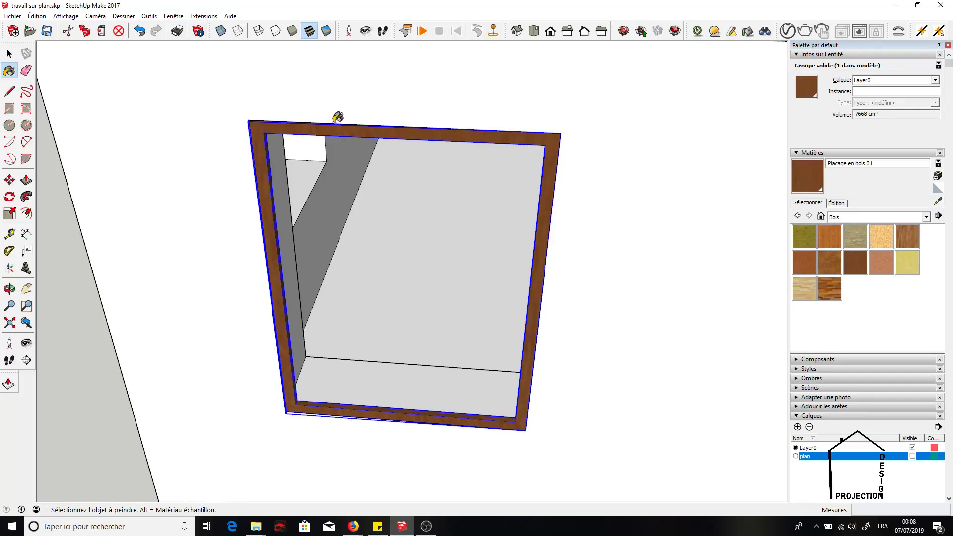
# - Start a rotated-rectangle pane at the frame's inner top-right corner
pyautogui.press('space')
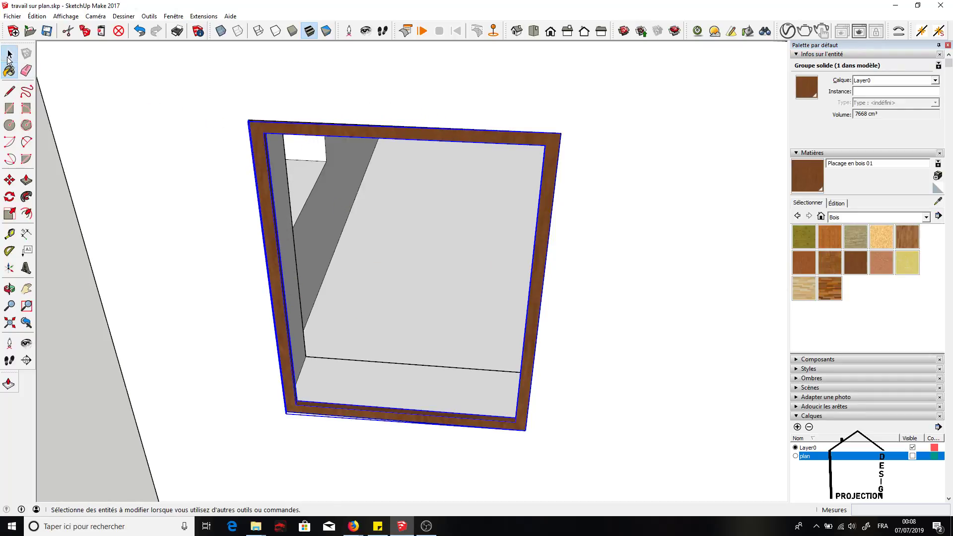
pyautogui.moveTo(451, 263)
pyautogui.mouseDown(button='middle')
pyautogui.moveTo(631, 186)
pyautogui.moveTo(452, 245)
pyautogui.mouseUp(button='middle')
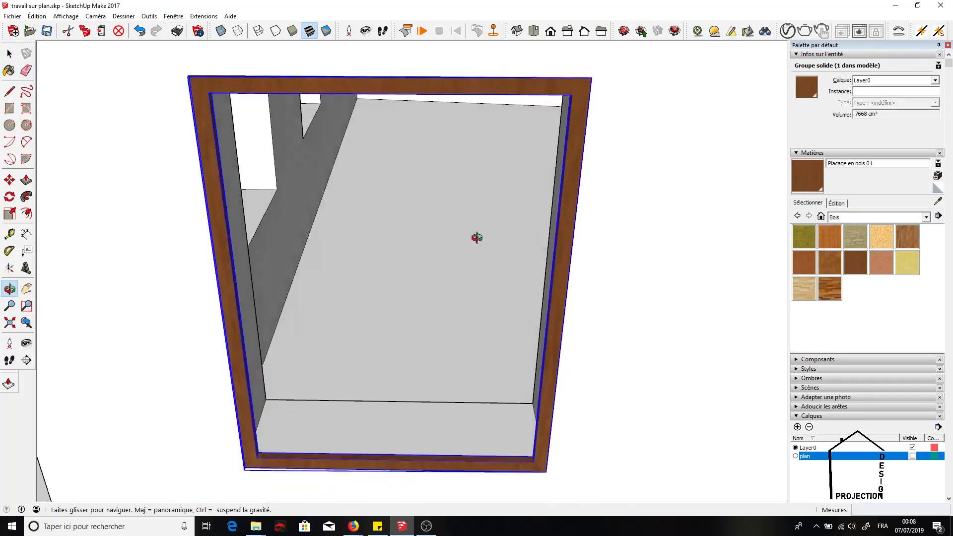
pyautogui.click(27, 108)
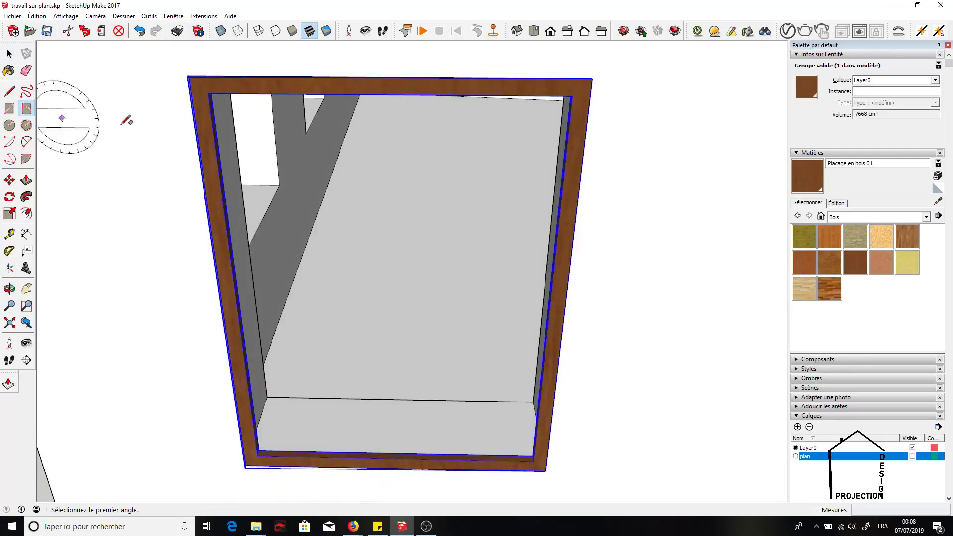
pyautogui.click(572, 95)
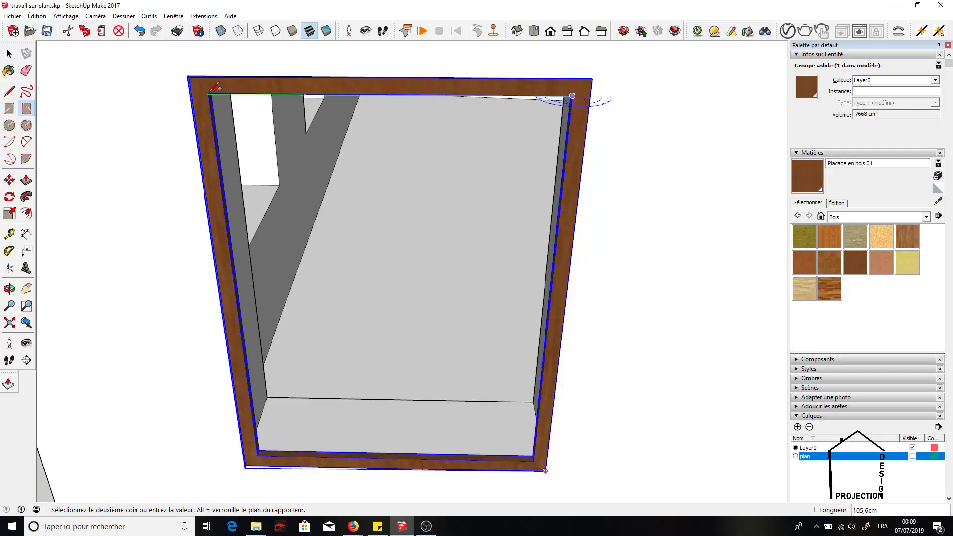
pyautogui.moveTo(211, 89); pyautogui.dragTo(393, 144, button='middle')
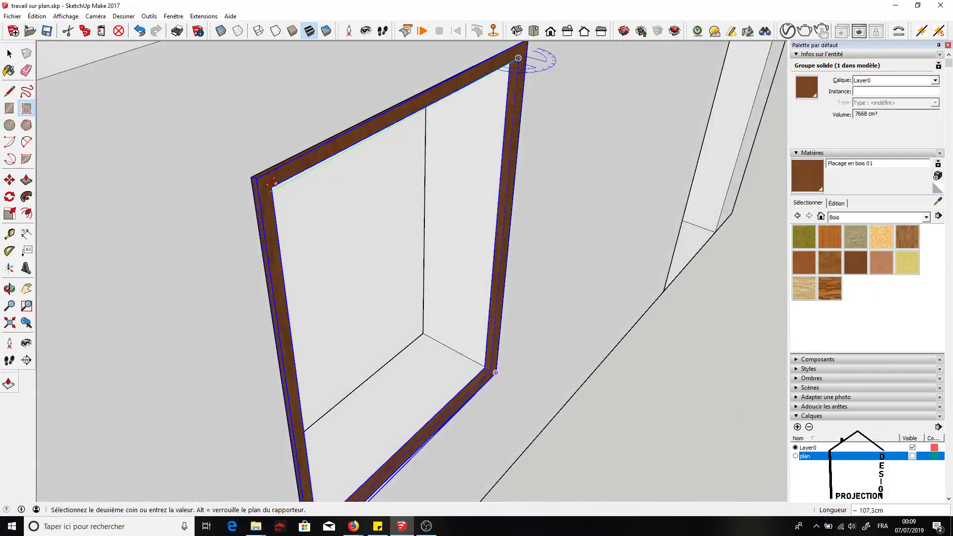
pyautogui.scroll(2, 271, 179)
pyautogui.scroll(2, 268, 173)
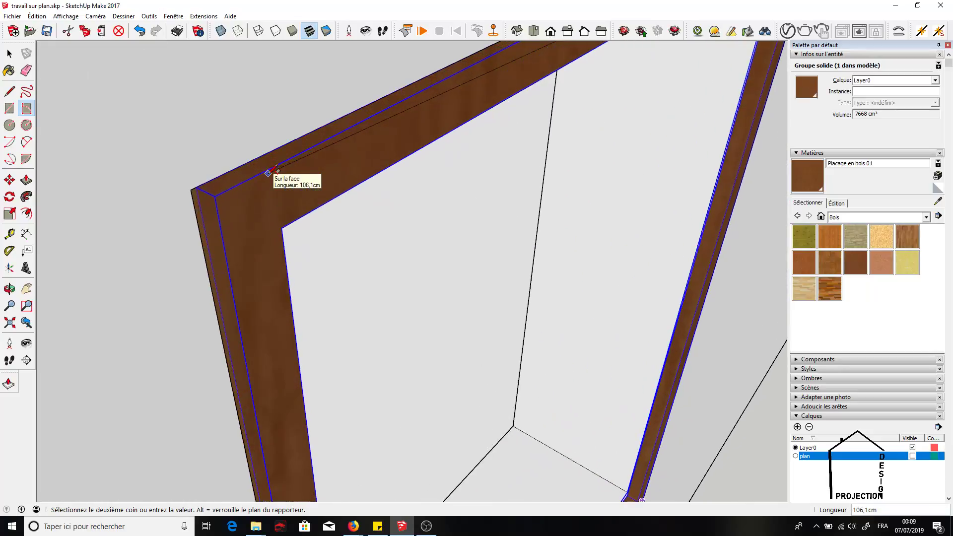
# - Finish the 105.6 × 140 cm pane at the inner top-left and bottom-left corners, then orbit back frontally
pyautogui.click(282, 226)
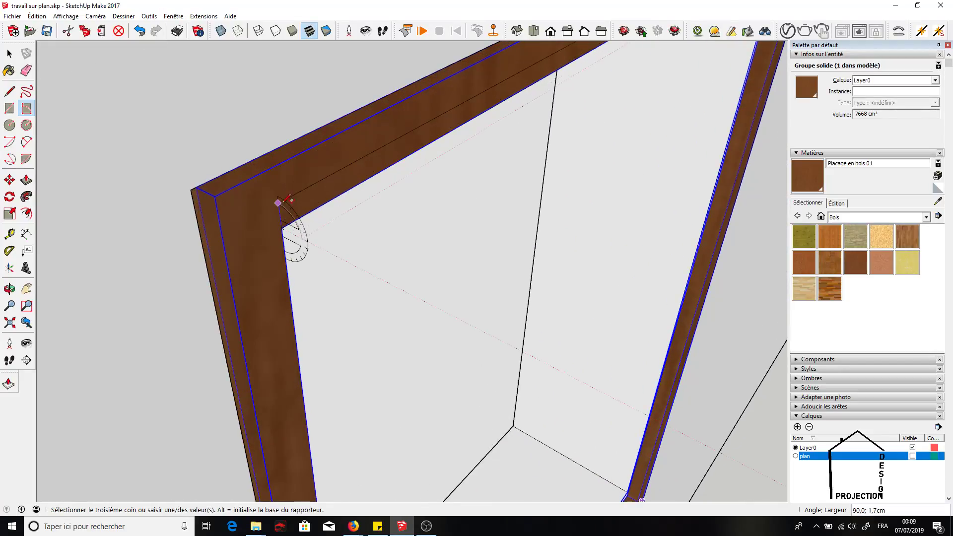
pyautogui.scroll(-3, 283, 200)
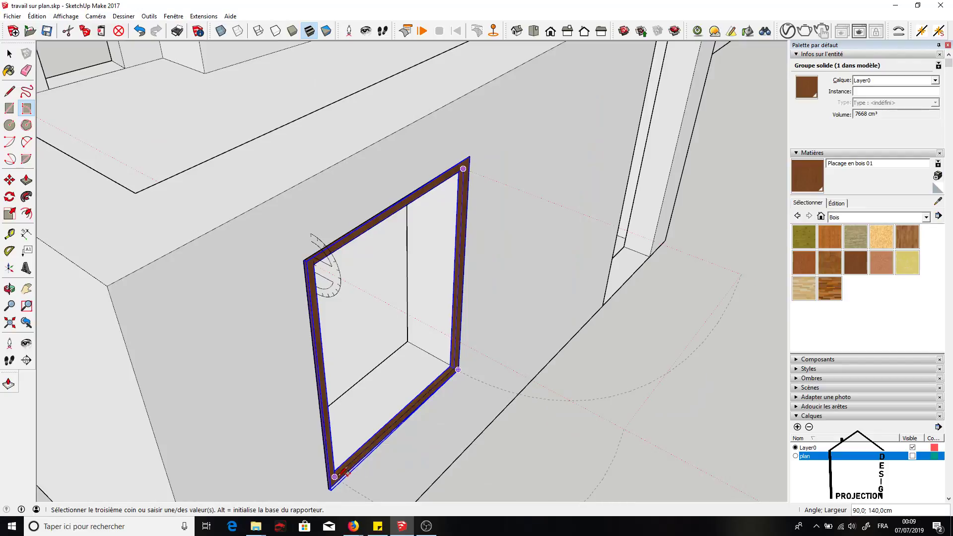
pyautogui.scroll(2, 346, 472)
pyautogui.scroll(2, 346, 469)
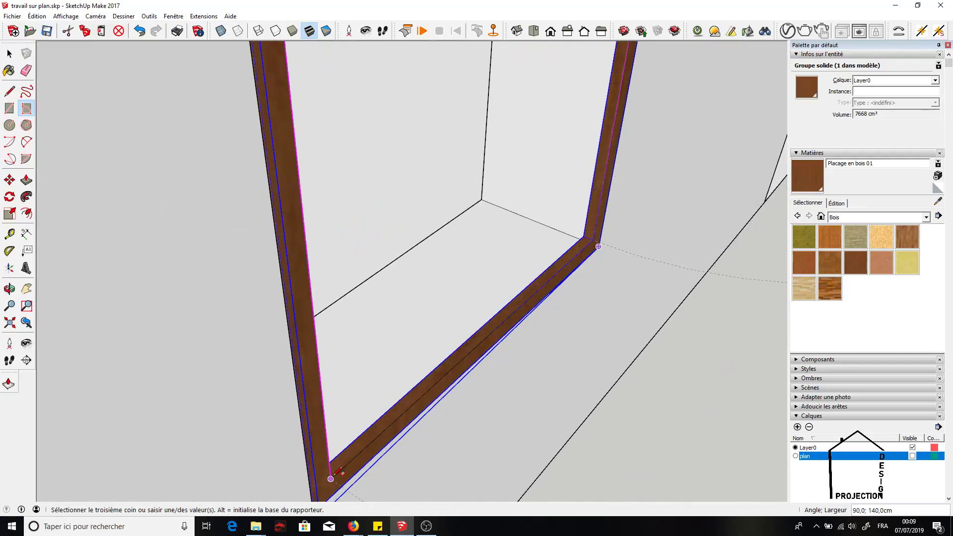
pyautogui.click(337, 473)
pyautogui.scroll(-2, 400, 330)
pyautogui.scroll(-2, 404, 319)
pyautogui.scroll(-1, 404, 319)
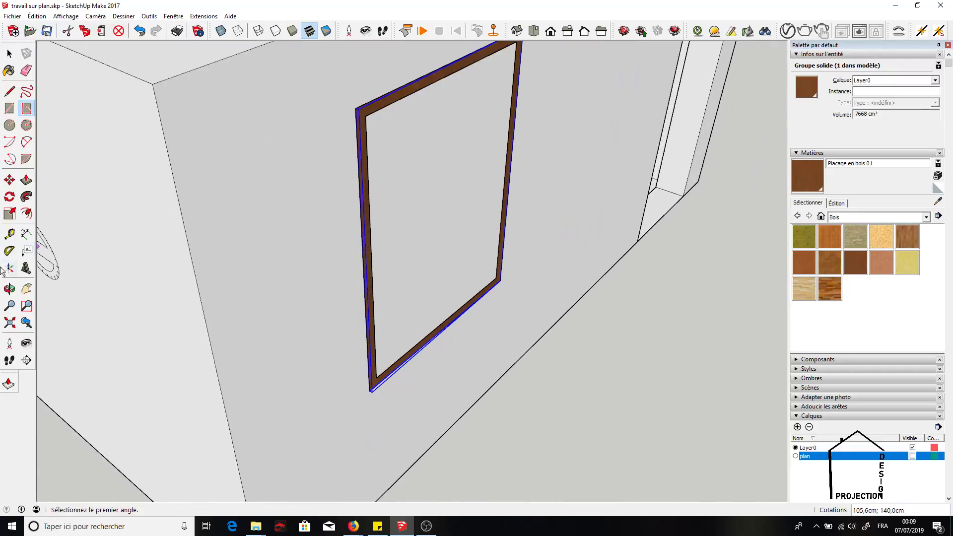
pyautogui.click(9, 289)
pyautogui.moveTo(503, 252)
pyautogui.mouseDown()
pyautogui.moveTo(344, 130)
pyautogui.moveTo(196, 45)
pyautogui.mouseUp()
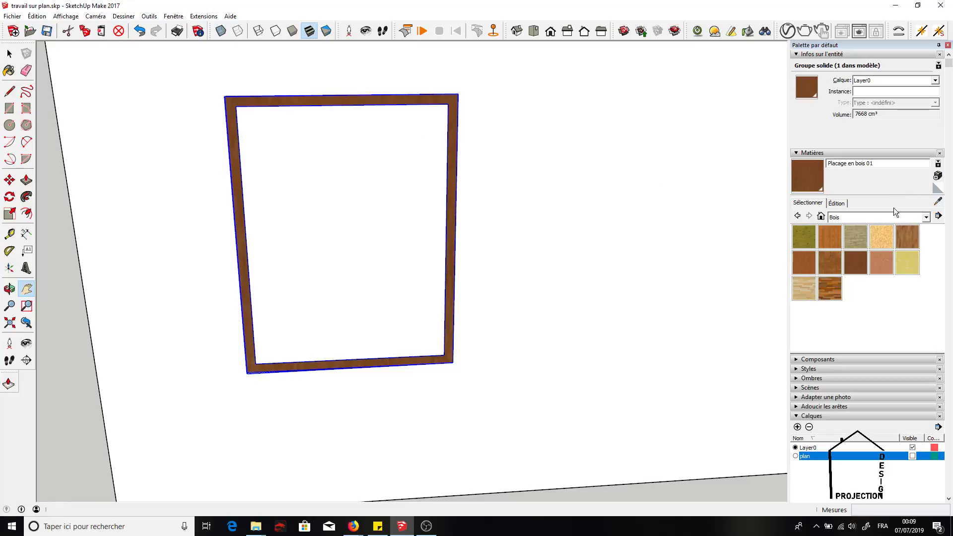
pyautogui.click(892, 217)
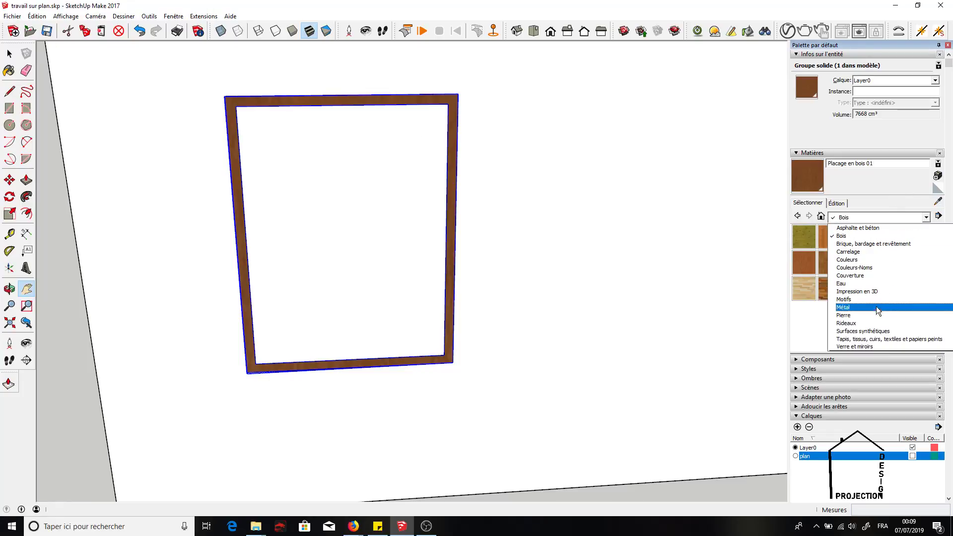
# - Paint the pane with Verre translucide bleu from the Verre et miroirs collection
pyautogui.click(872, 346)
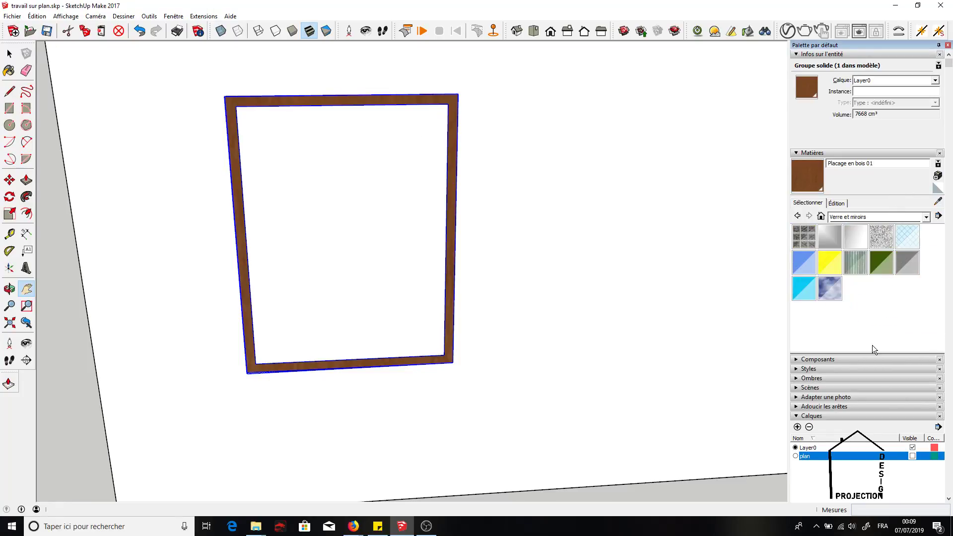
pyautogui.click(813, 267)
pyautogui.click(390, 162)
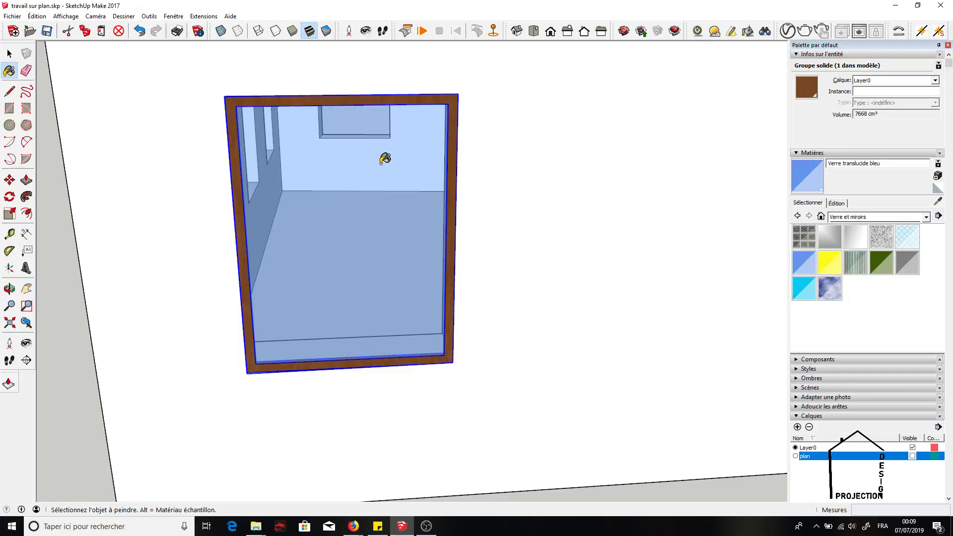
pyautogui.scroll(1, 281, 130)
pyautogui.scroll(1, 281, 130)
# - Select the blue glass pane and wooden frame and group them with Créer un groupe
pyautogui.press('space')
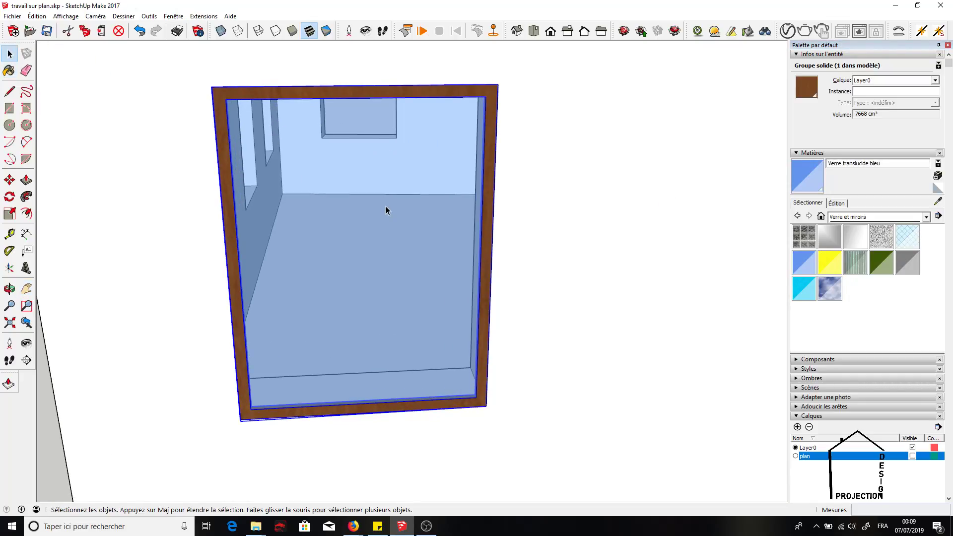
pyautogui.doubleClick(386, 206)
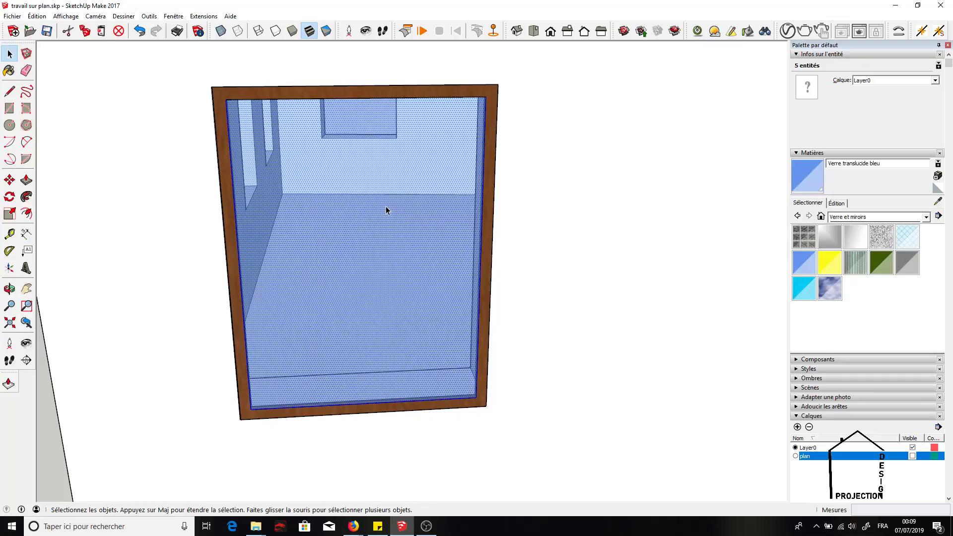
pyautogui.click(386, 206)
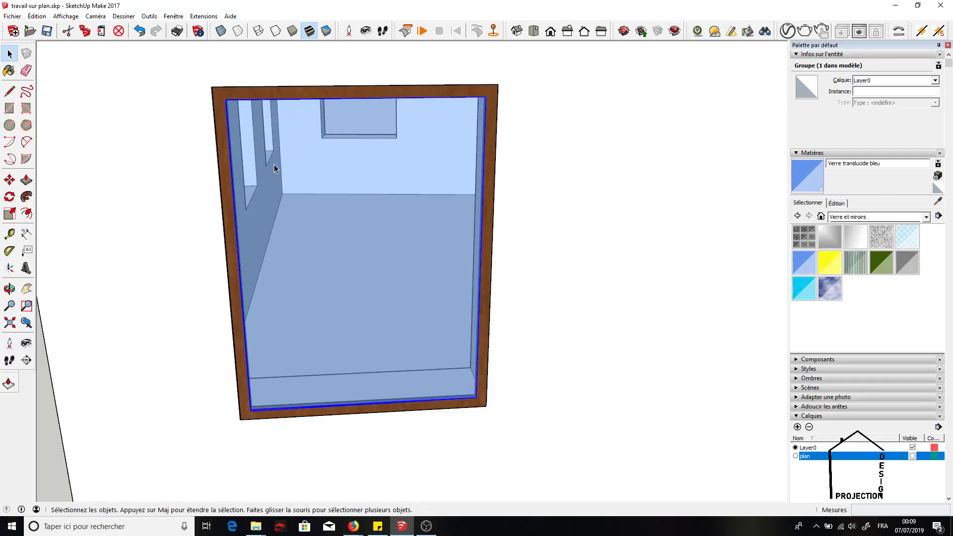
pyautogui.click(489, 141)
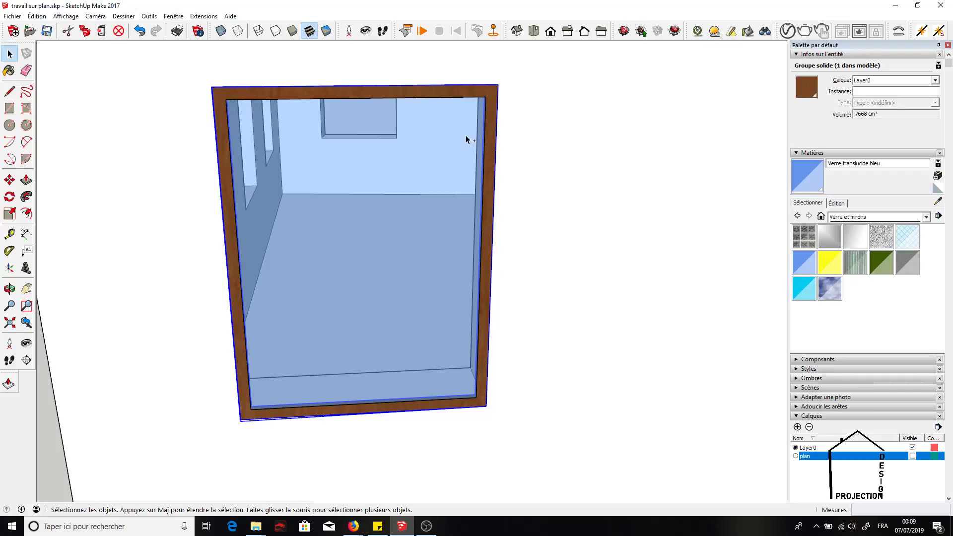
pyautogui.keyDown('ctrl'); pyautogui.click(451, 162); pyautogui.keyUp('ctrl')
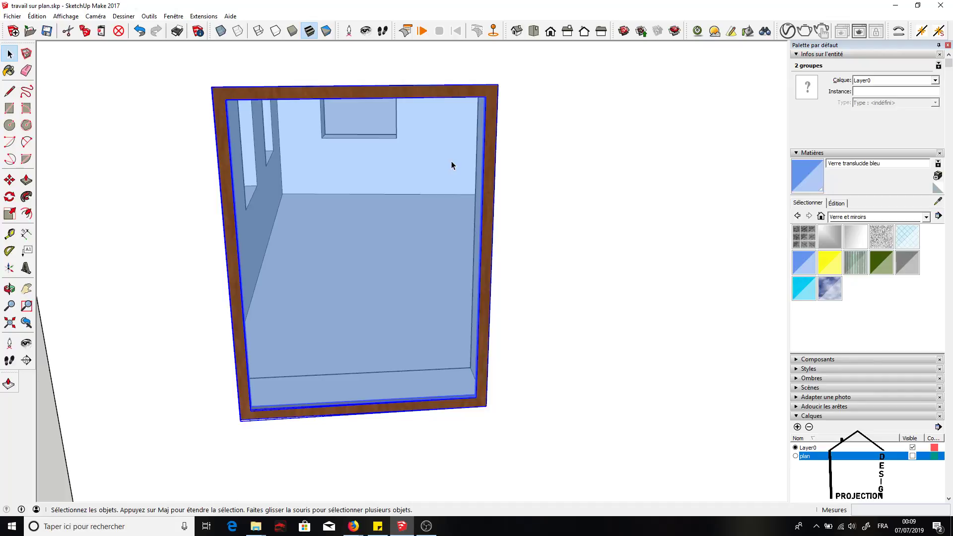
pyautogui.rightClick(452, 164)
pyautogui.click(486, 258)
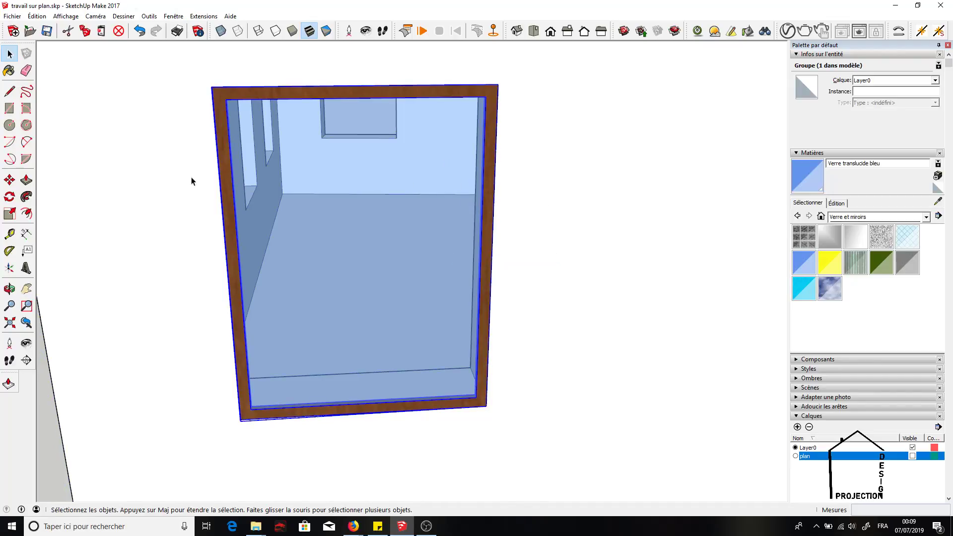
pyautogui.click(9, 180)
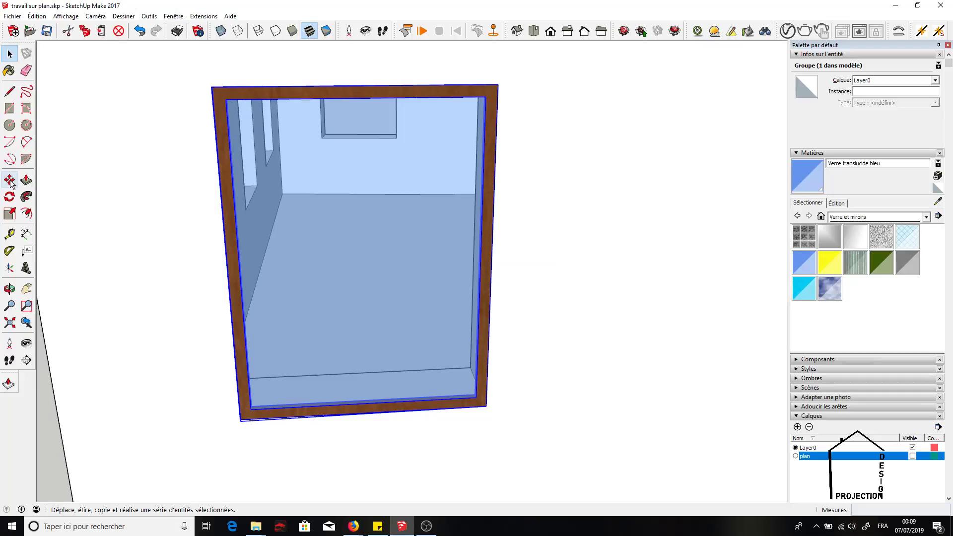
pyautogui.click(212, 86)
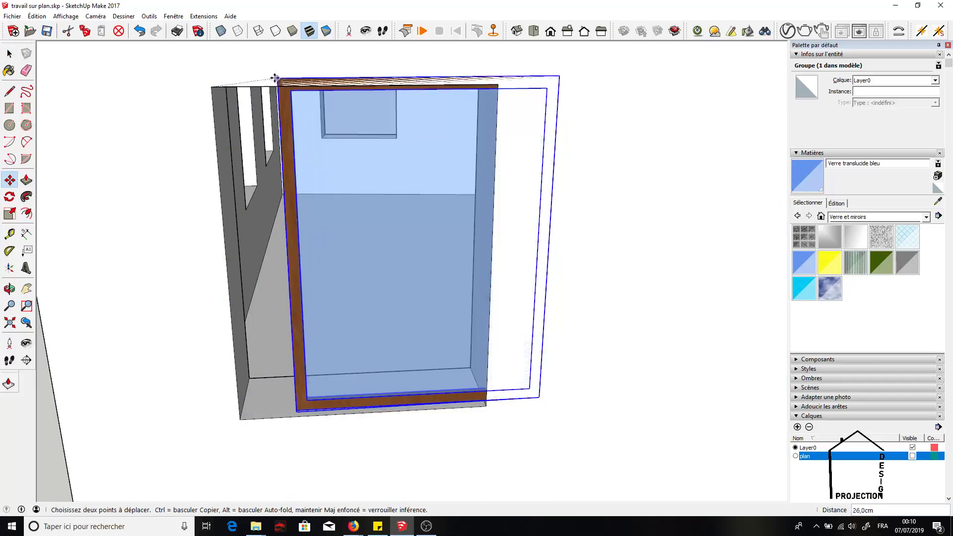
pyautogui.click(212, 86)
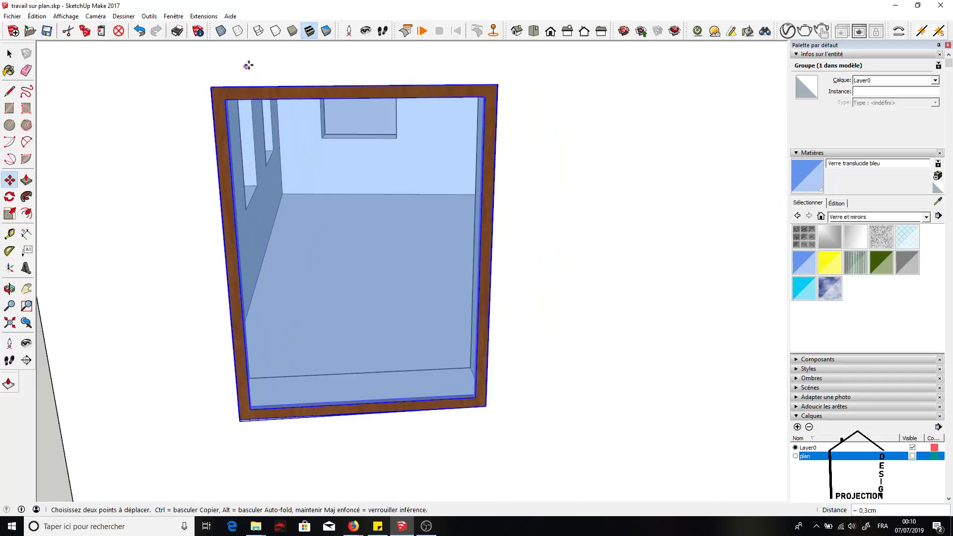
pyautogui.scroll(-1, 254, 63)
pyautogui.scroll(1, 254, 62)
pyautogui.press('space')
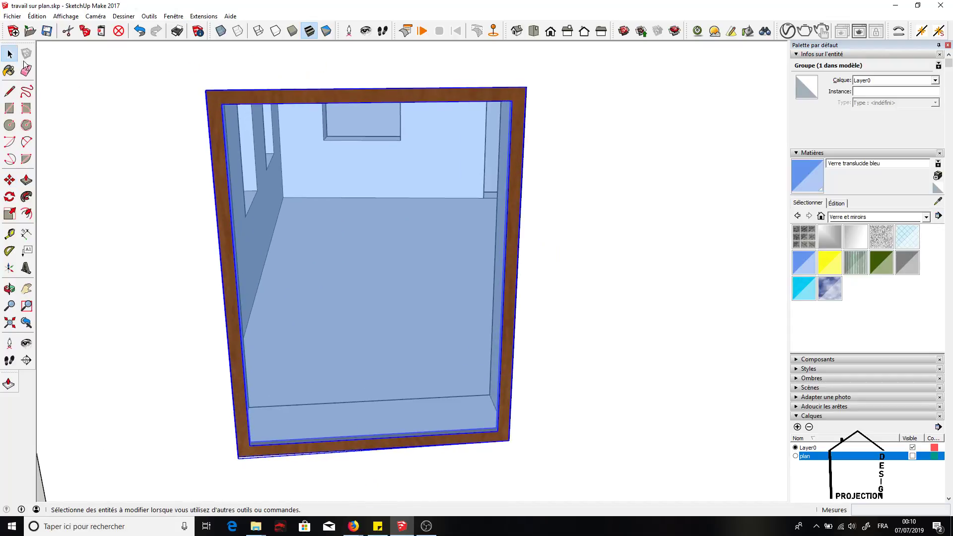
pyautogui.doubleClick(329, 185)
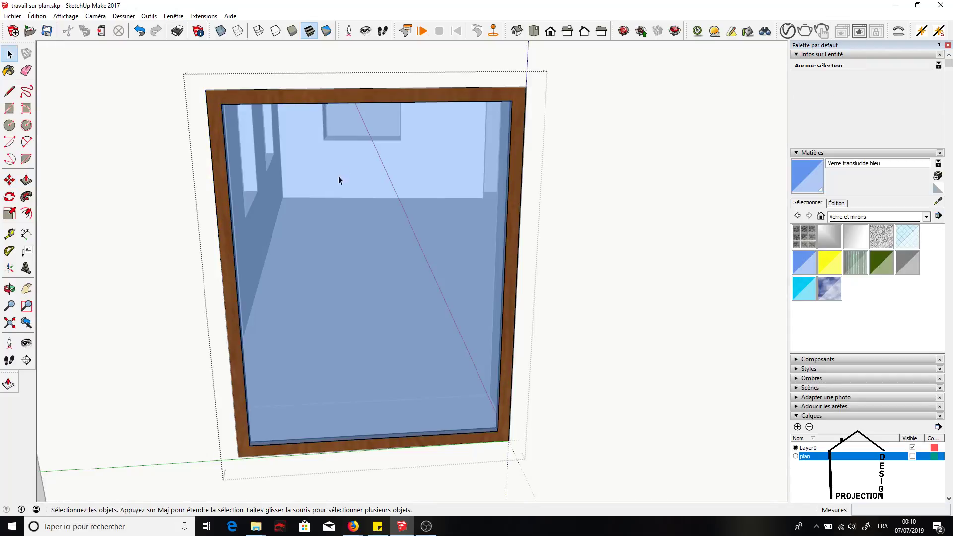
pyautogui.click(362, 103)
pyautogui.click(326, 163)
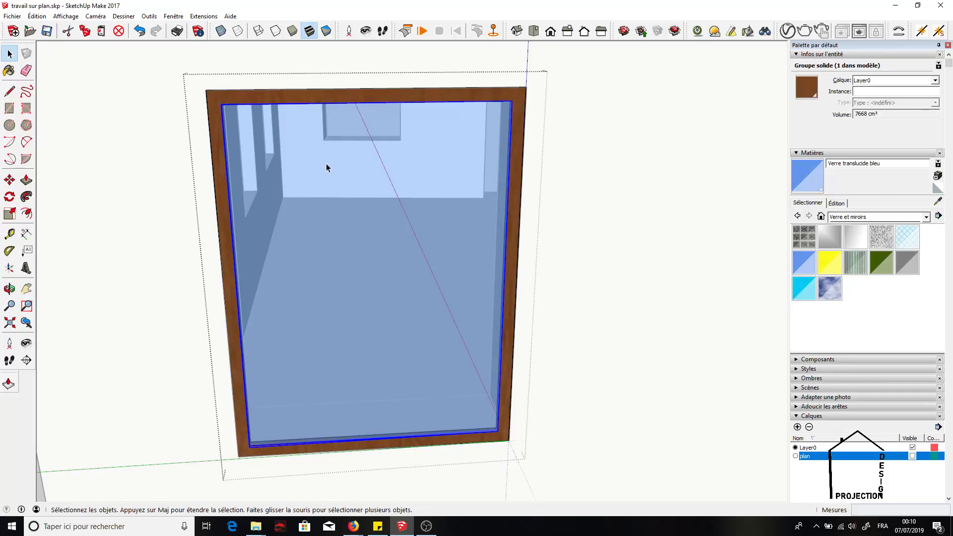
pyautogui.doubleClick(303, 97)
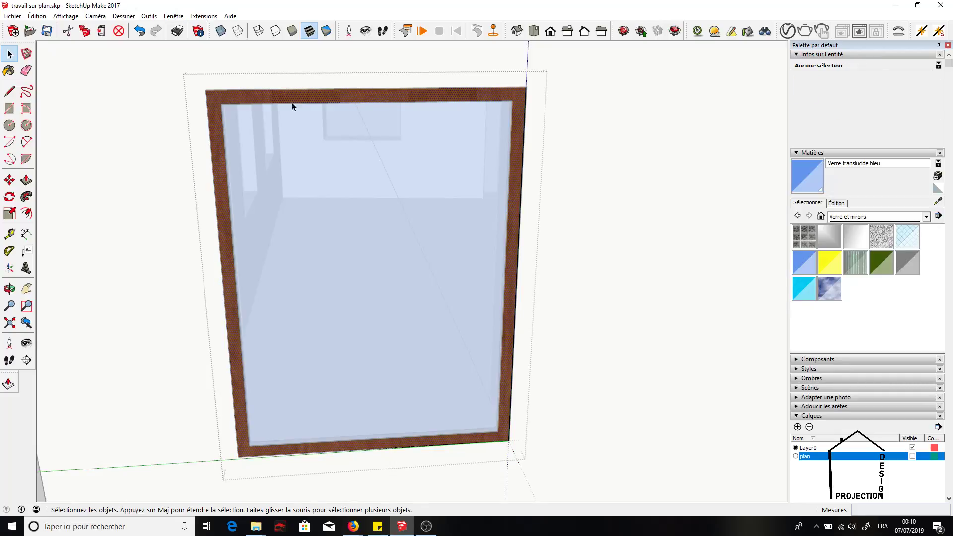
pyautogui.click(216, 117)
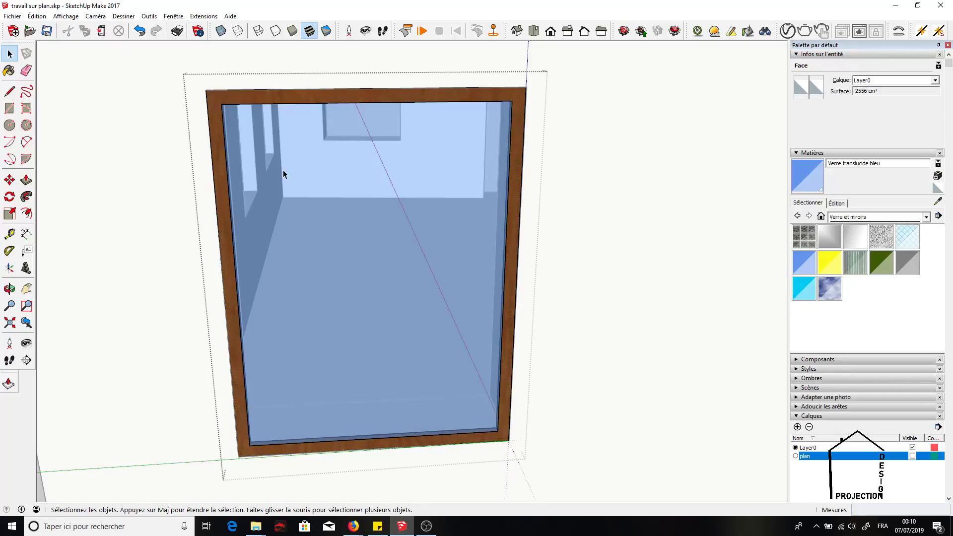
pyautogui.doubleClick(283, 170)
pyautogui.click(284, 170)
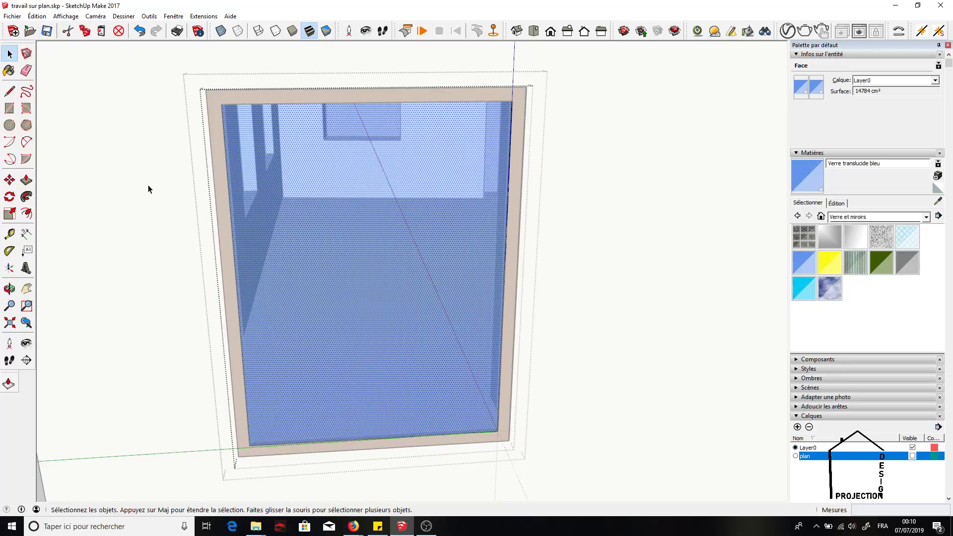
pyautogui.click(148, 185)
pyautogui.scroll(-2, 195, 200)
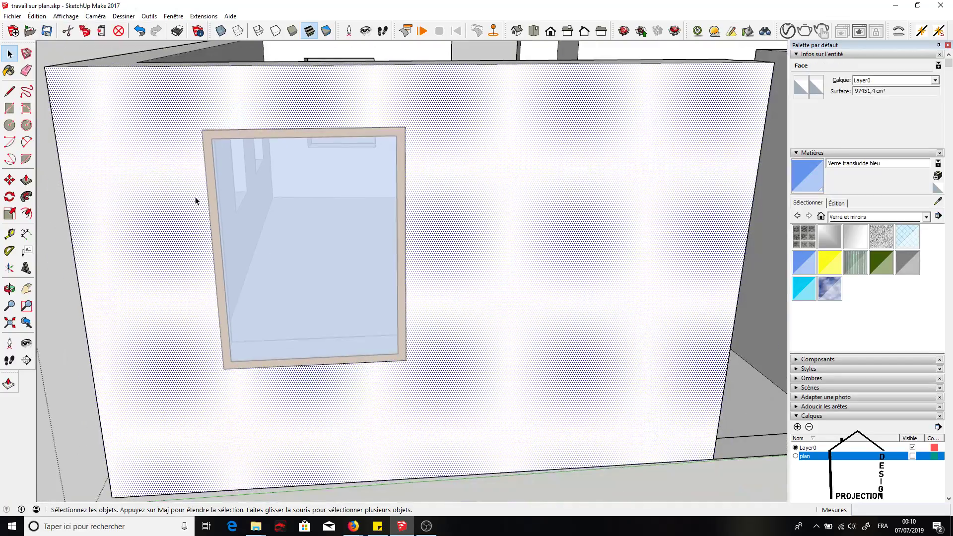
pyautogui.click(44, 444)
pyautogui.scroll(2, 303, 178)
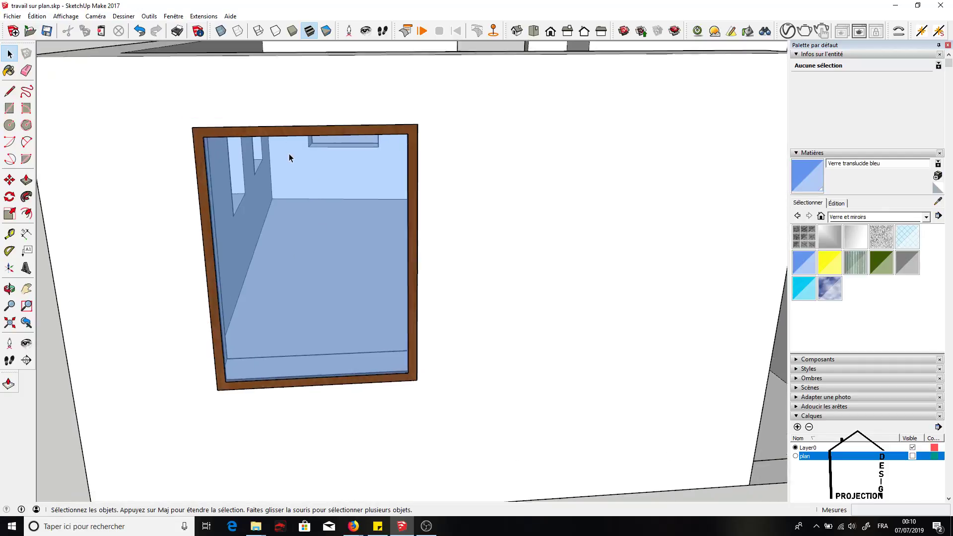
pyautogui.scroll(2, 286, 146)
pyautogui.scroll(1, 287, 125)
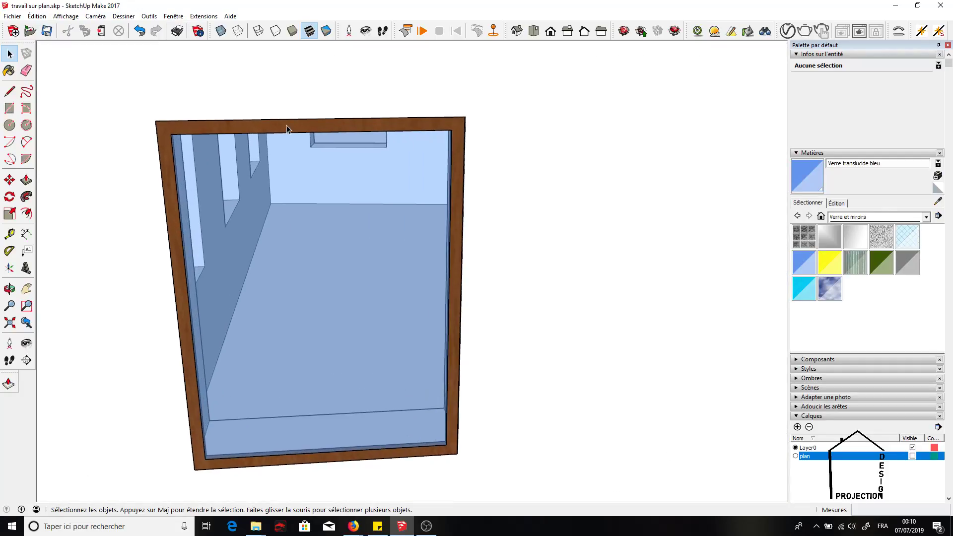
pyautogui.scroll(-2, 287, 125)
pyautogui.scroll(-1, 287, 125)
pyautogui.moveTo(287, 125)
pyautogui.mouseDown(button='middle')
pyautogui.moveTo(486, 192)
pyautogui.moveTo(302, 222)
pyautogui.moveTo(263, 179)
pyautogui.moveTo(300, 213)
pyautogui.moveTo(308, 192)
pyautogui.moveTo(462, 271)
pyautogui.mouseUp(button='middle')
pyautogui.scroll(2, 295, 217)
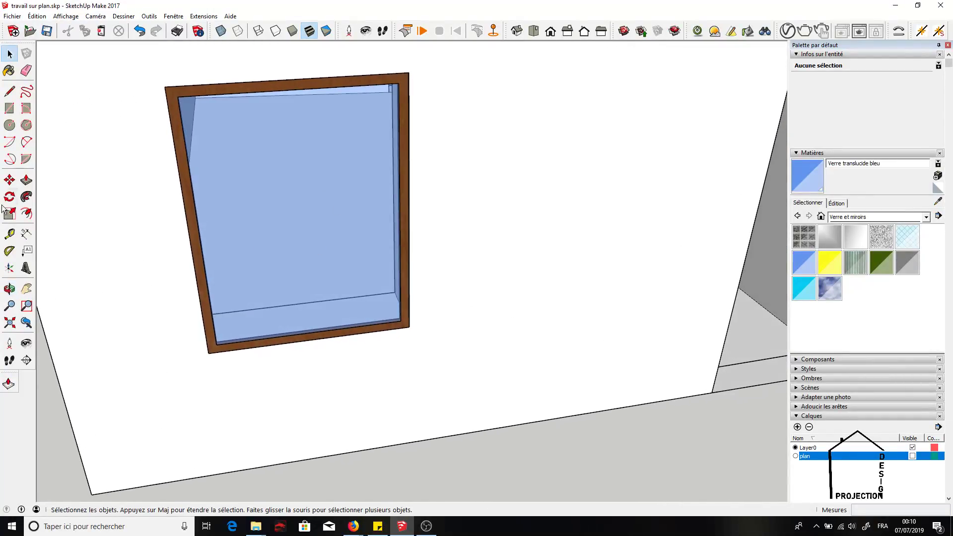
# - Select the window group and pick it up by its corner with Move
pyautogui.click(9, 180)
pyautogui.hotkey('ctrl', 'a')
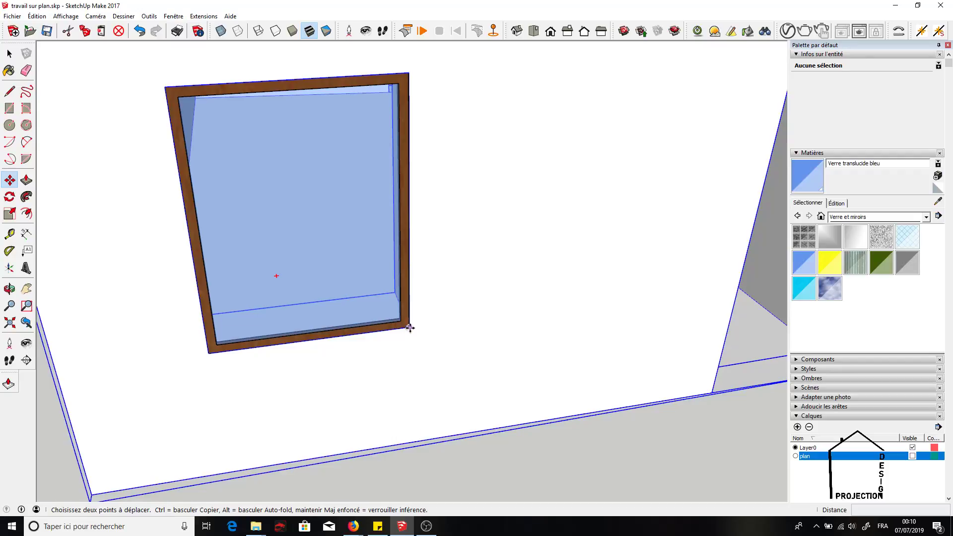
pyautogui.click(9, 54)
pyautogui.click(223, 171)
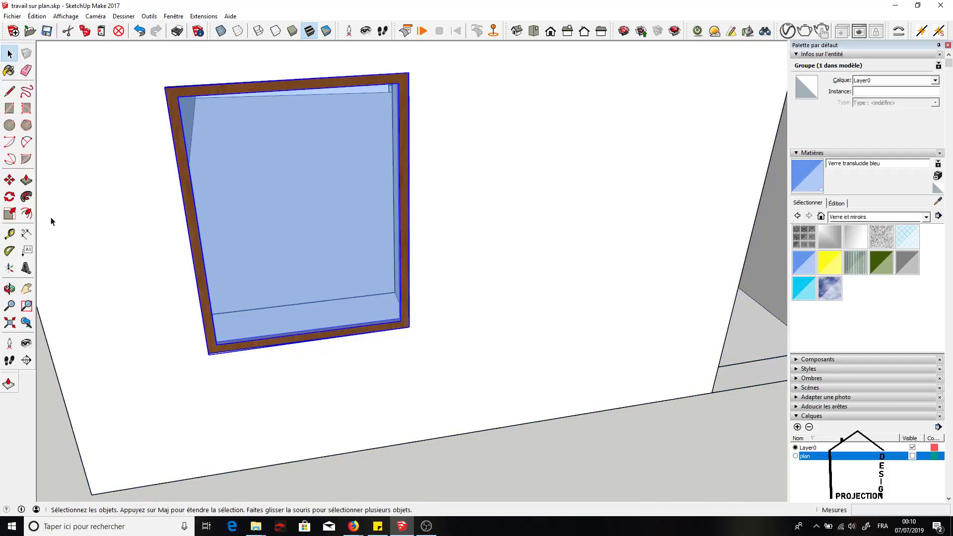
pyautogui.click(10, 179)
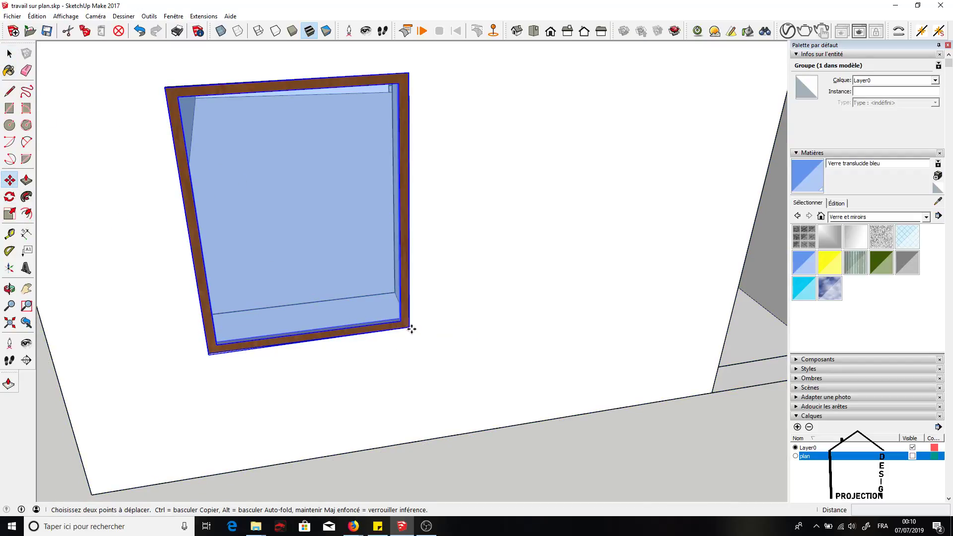
pyautogui.click(411, 329)
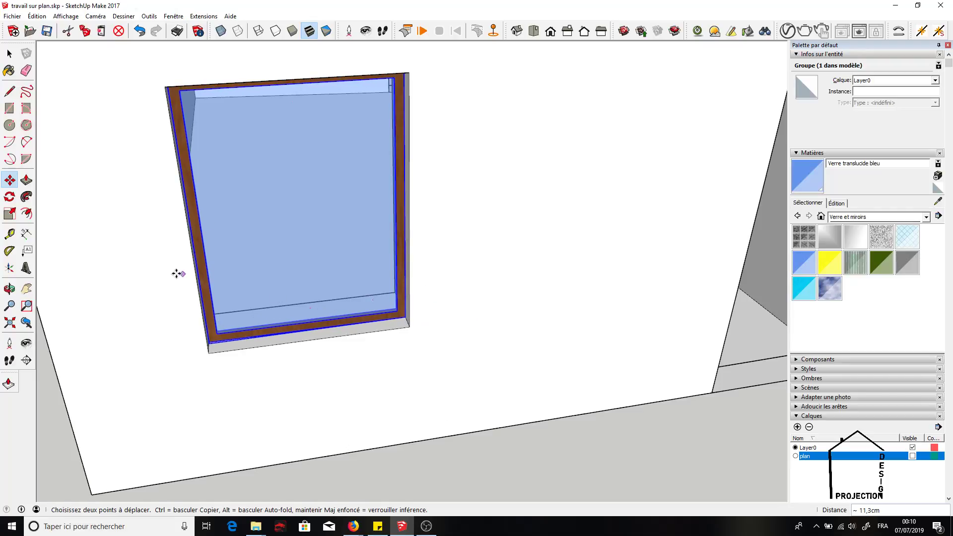
# - Orbit around the wall and start moving the window again from its corner
pyautogui.scroll(-3, 177, 272)
pyautogui.moveTo(181, 273)
pyautogui.mouseDown(button='middle')
pyautogui.moveTo(310, 297)
pyautogui.moveTo(234, 278)
pyautogui.moveTo(182, 287)
pyautogui.moveTo(352, 208)
pyautogui.moveTo(246, 222)
pyautogui.moveTo(145, 219)
pyautogui.moveTo(183, 236)
pyautogui.mouseUp(button='middle')
pyautogui.scroll(-2, 146, 219)
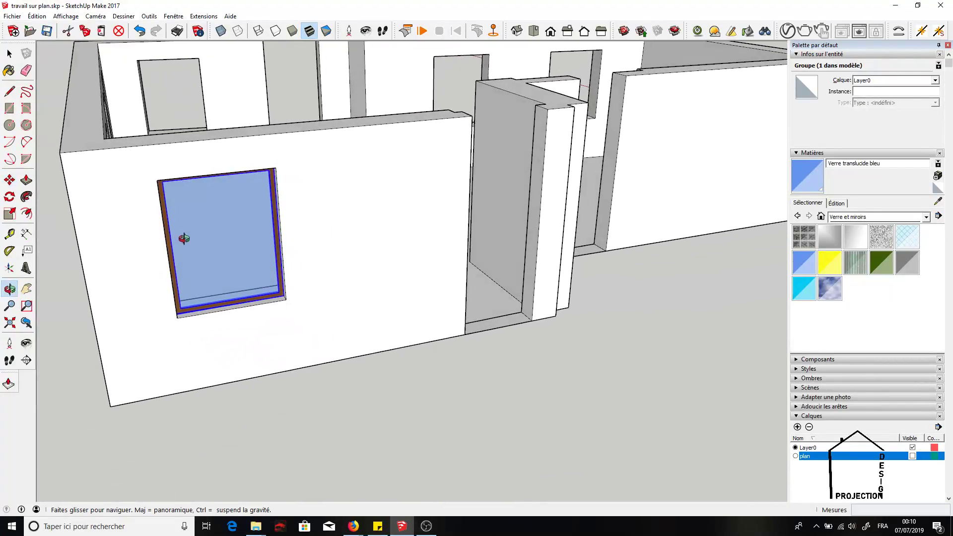
pyautogui.click(10, 181)
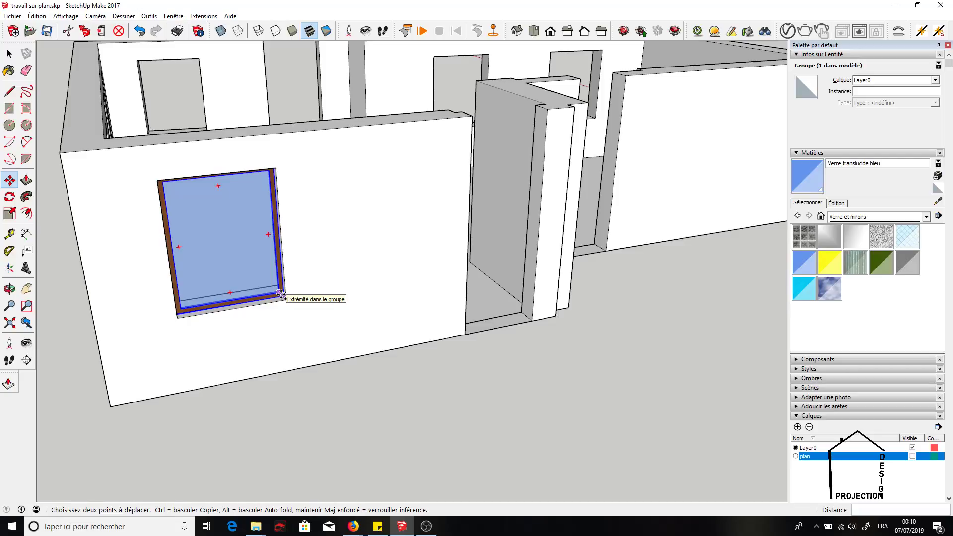
pyautogui.click(280, 295)
# - Drop the copied window at its new spot beside the wall
pyautogui.moveTo(95, 312)
pyautogui.mouseDown(button='middle')
pyautogui.moveTo(405, 351)
pyautogui.moveTo(540, 266)
pyautogui.mouseUp(button='middle')
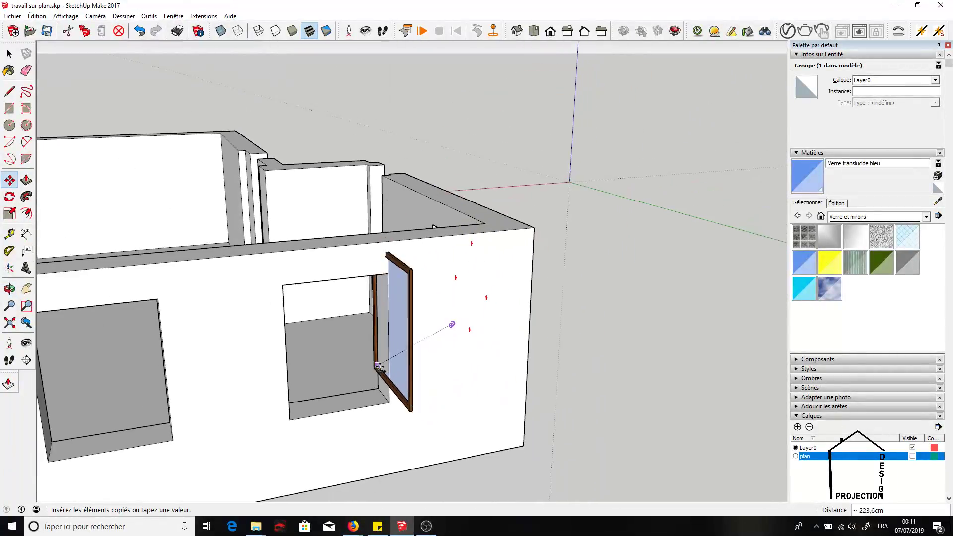
pyautogui.click(437, 351)
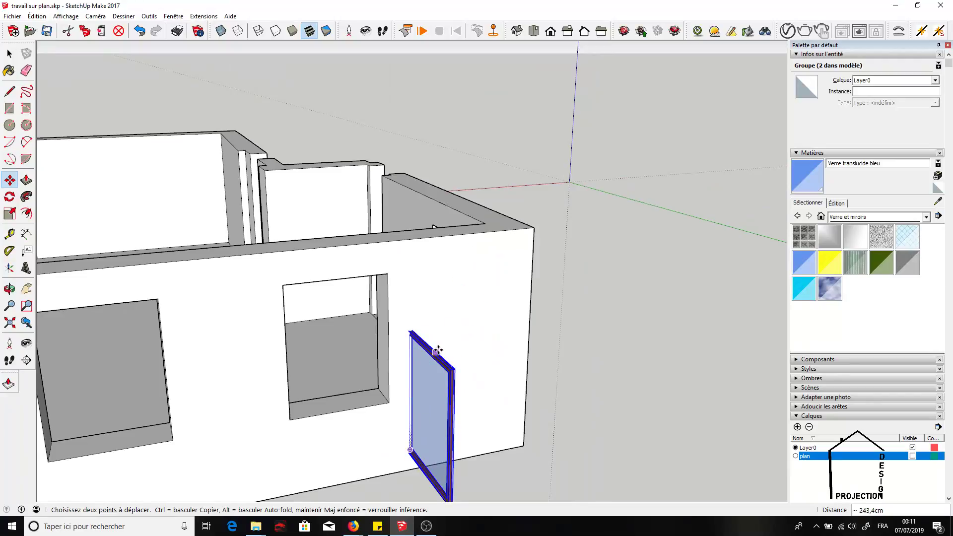
pyautogui.scroll(2, 437, 351)
pyautogui.scroll(2, 438, 344)
pyautogui.scroll(2, 439, 358)
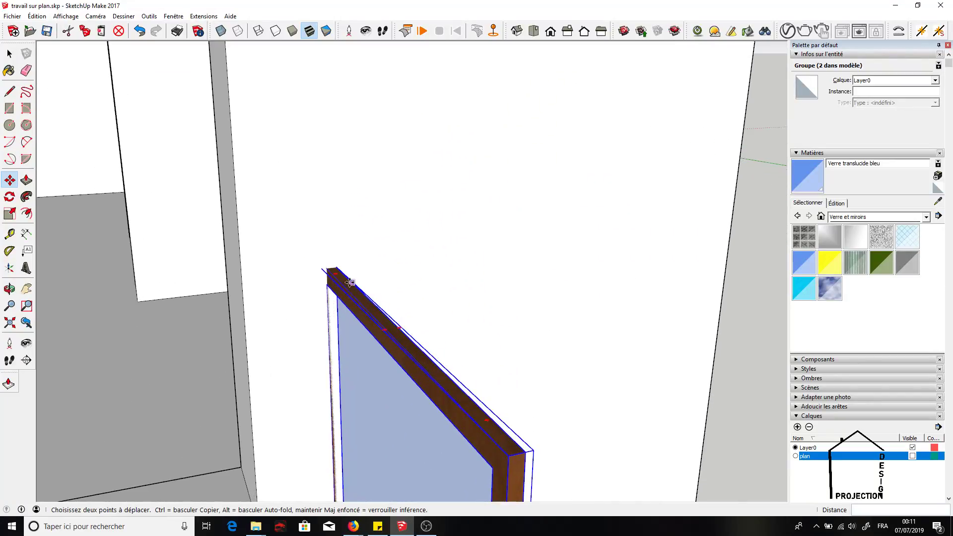
# - Rotate the copied window 180° around its frame top
pyautogui.press('q')
pyautogui.click(392, 329)
pyautogui.click(412, 322)
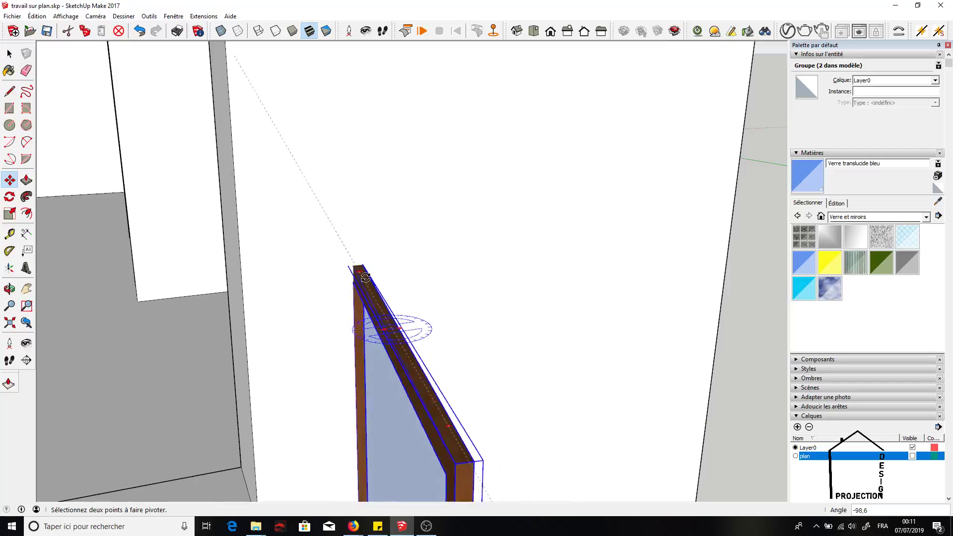
pyautogui.click(370, 335)
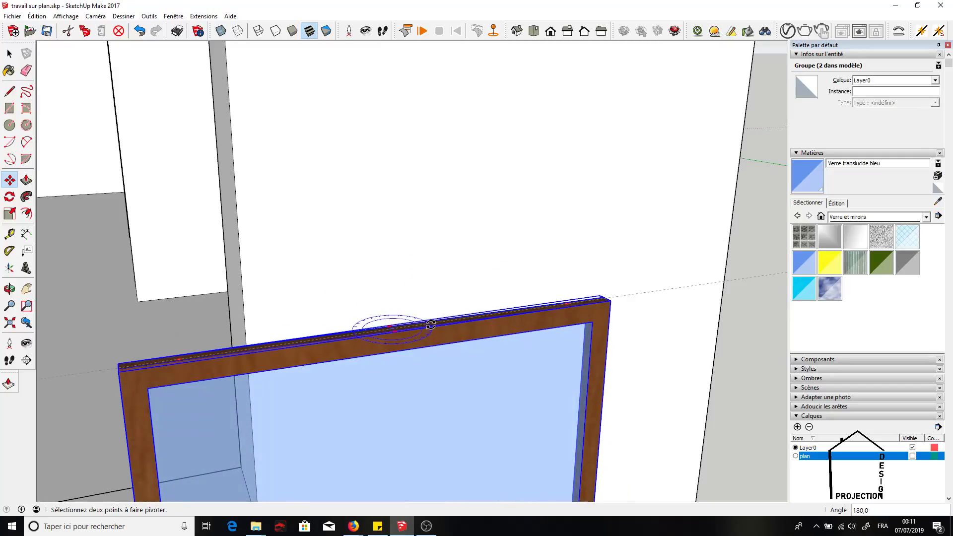
# - Pick up the rotated copy by its corner to carry it into the second opening
pyautogui.press('m')
pyautogui.scroll(-3, 343, 279)
pyautogui.scroll(-3, 323, 283)
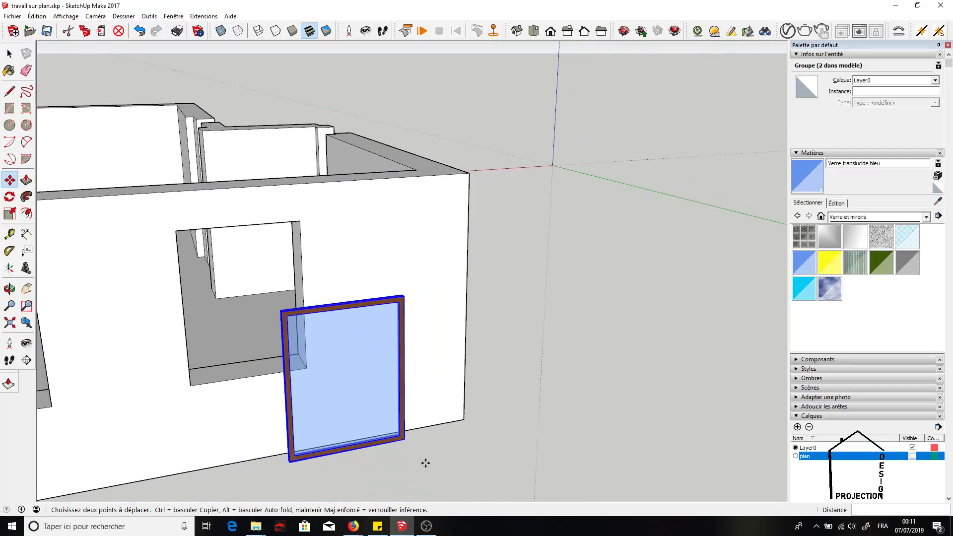
pyautogui.click(406, 441)
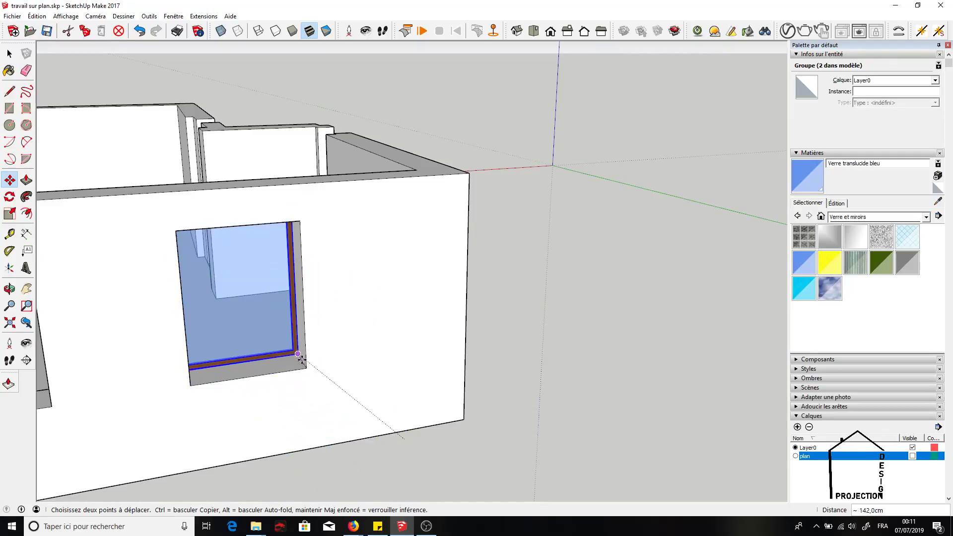
pyautogui.scroll(-1, 301, 361)
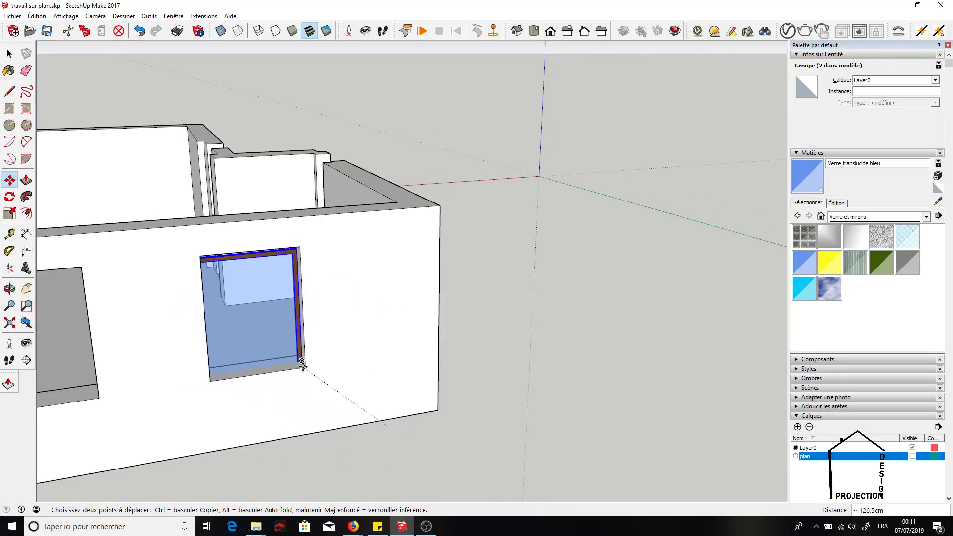
pyautogui.scroll(1, 304, 366)
pyautogui.scroll(1, 304, 364)
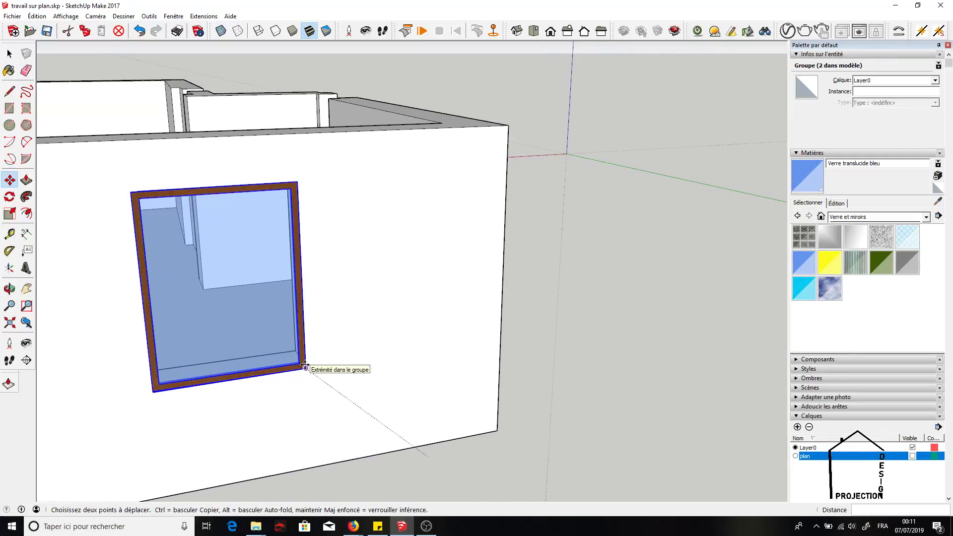
pyautogui.scroll(1, 297, 355)
pyautogui.scroll(1, 300, 358)
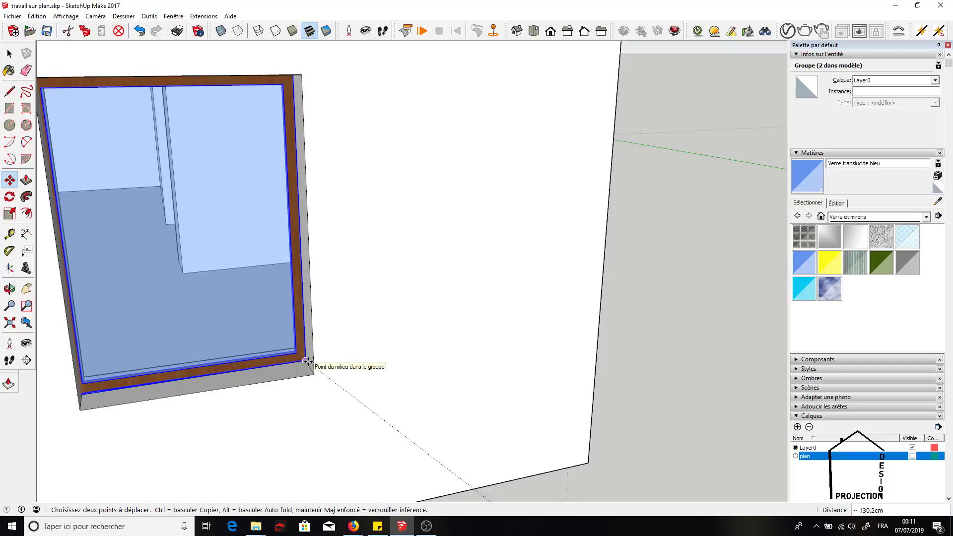
# - Set the window copy down inside the second wall opening
pyautogui.click(306, 361)
pyautogui.click(26, 289)
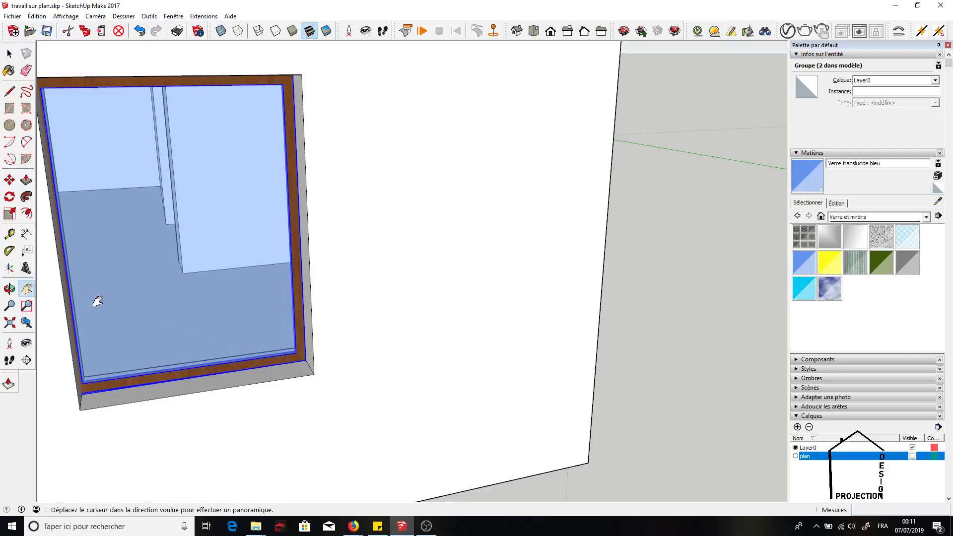
pyautogui.moveTo(98, 301)
pyautogui.mouseDown()
pyautogui.moveTo(154, 313)
pyautogui.moveTo(149, 323)
pyautogui.moveTo(103, 329)
pyautogui.mouseUp()
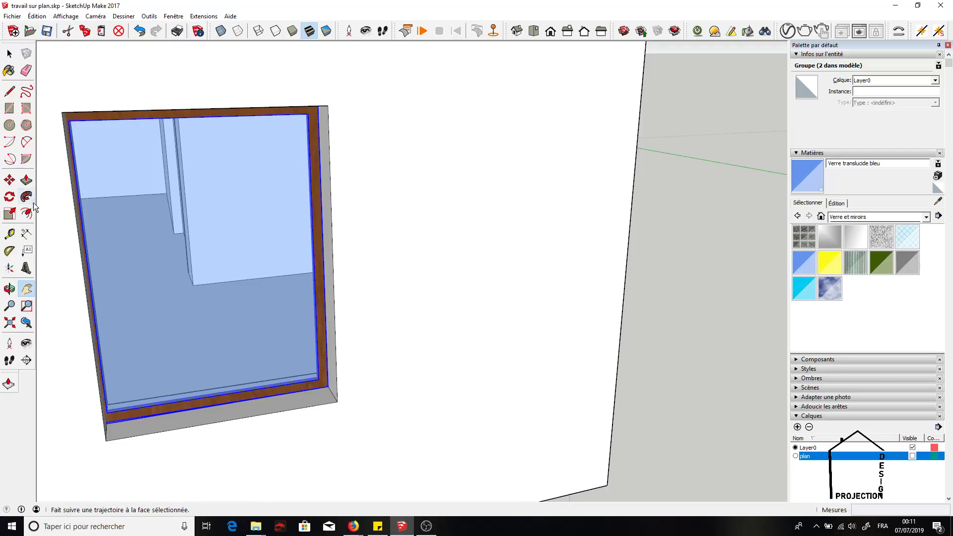
# - Scale the window narrower to 0,96 along the green axis and pan to check the fit
pyautogui.click(13, 218)
pyautogui.moveTo(206, 264); pyautogui.dragTo(134, 214, button='middle')
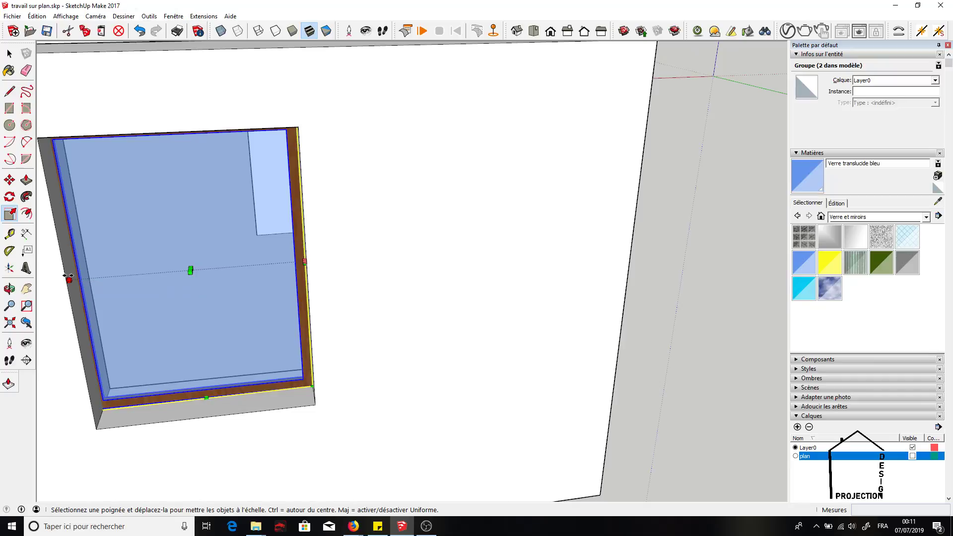
pyautogui.moveTo(68, 277)
pyautogui.mouseDown()
pyautogui.moveTo(79, 278)
pyautogui.moveTo(145, 210)
pyautogui.moveTo(144, 200)
pyautogui.moveTo(98, 204)
pyautogui.mouseUp()
pyautogui.press('o')
pyautogui.press('space')
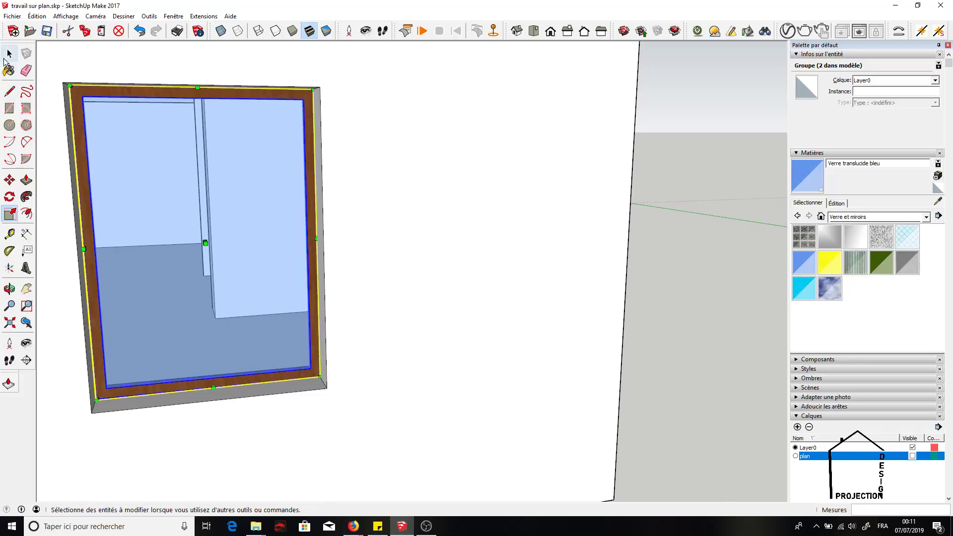
pyautogui.scroll(-3, 311, 208)
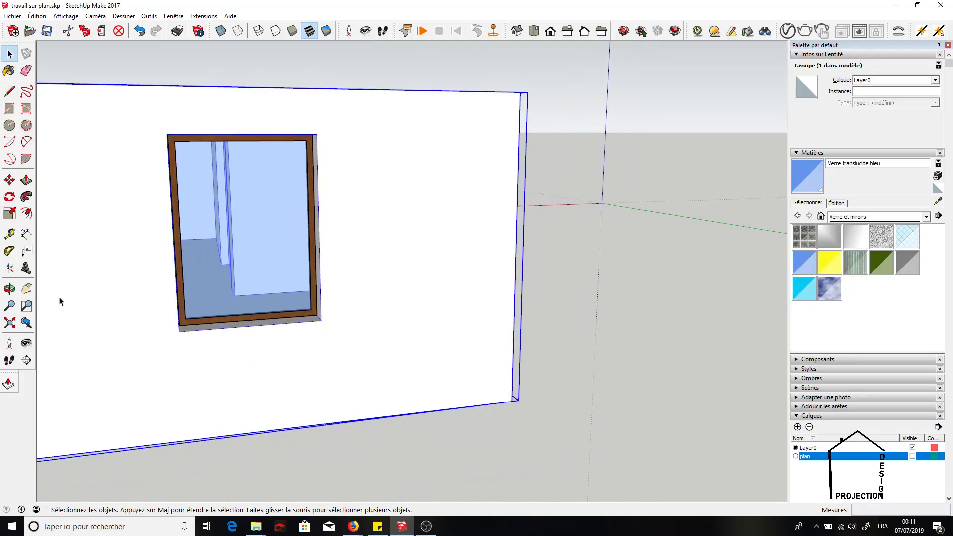
pyautogui.click(26, 288)
pyautogui.moveTo(99, 323)
pyautogui.mouseDown()
pyautogui.moveTo(264, 387)
pyautogui.moveTo(420, 366)
pyautogui.mouseUp()
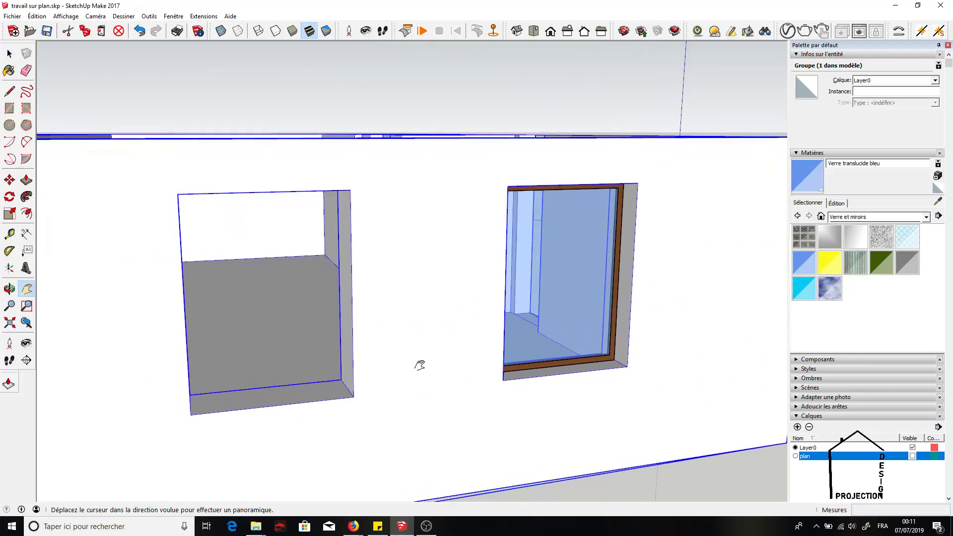
# - Ctrl-copy the right window by its bottom corner into the left opening, about 230.3 cm away
pyautogui.click(10, 180)
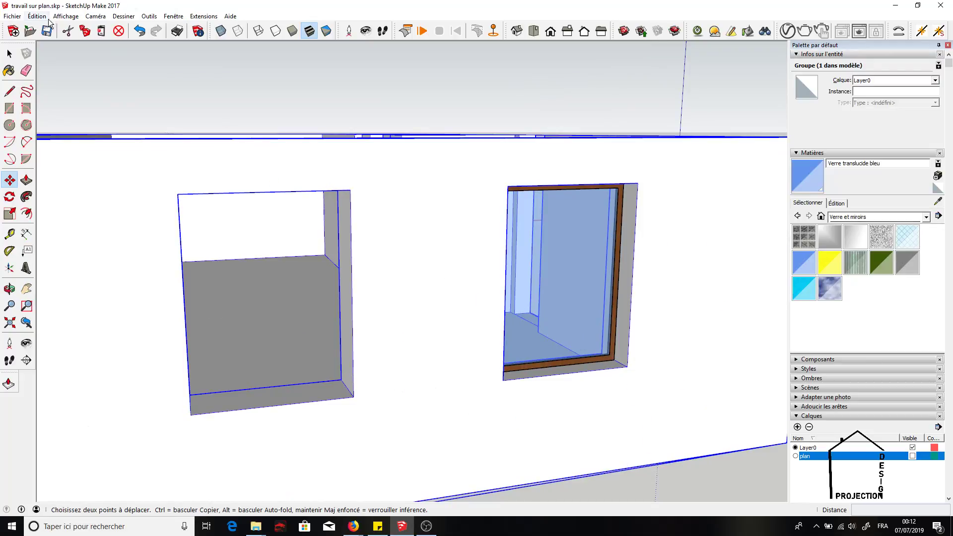
pyautogui.click(10, 53)
pyautogui.click(589, 348)
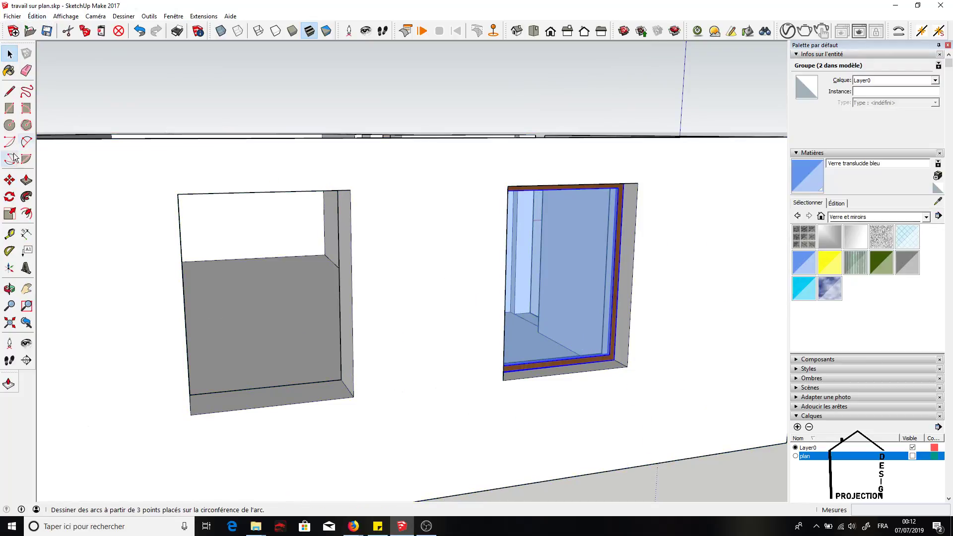
pyautogui.click(10, 179)
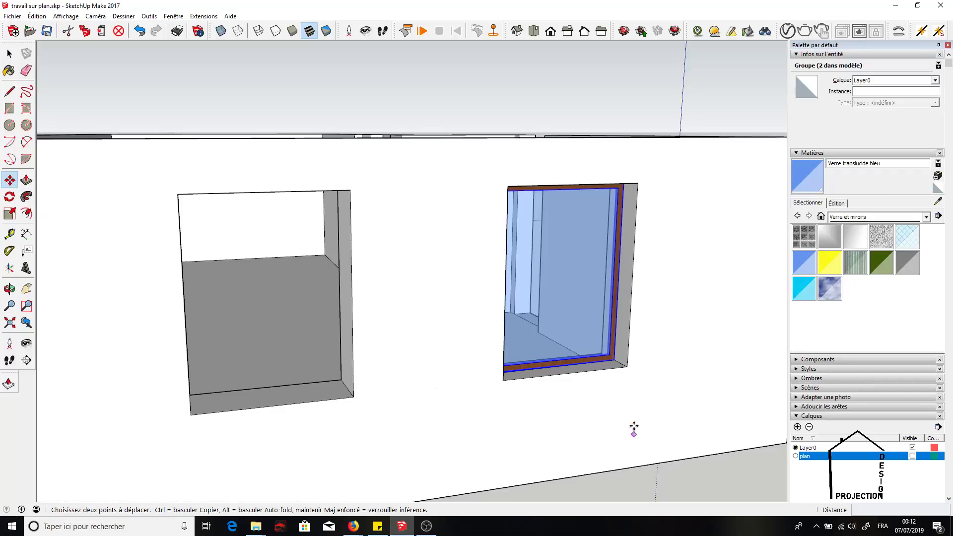
pyautogui.press('ctrl')
pyautogui.click(616, 361)
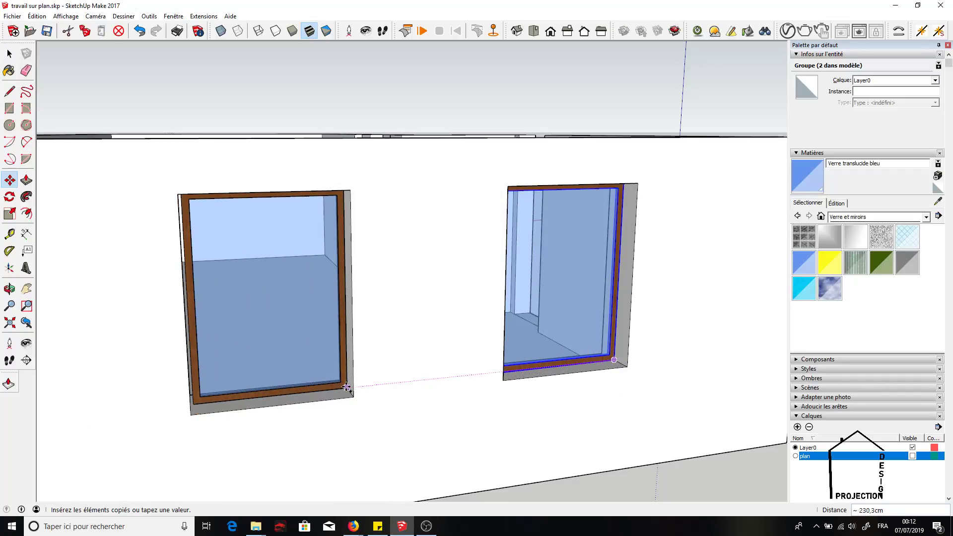
pyautogui.click(347, 388)
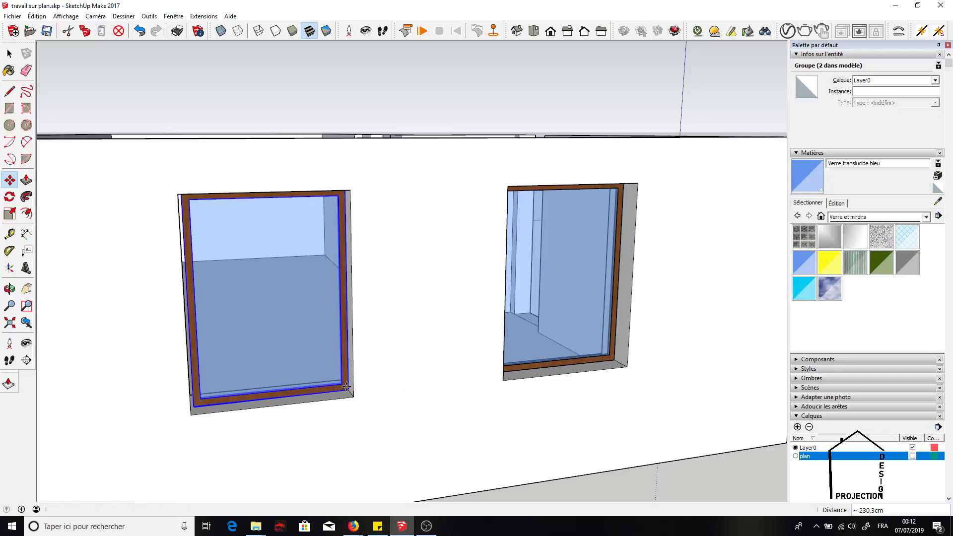
# - Stretch the third window copy to 1,01 along the green axis
pyautogui.click(10, 215)
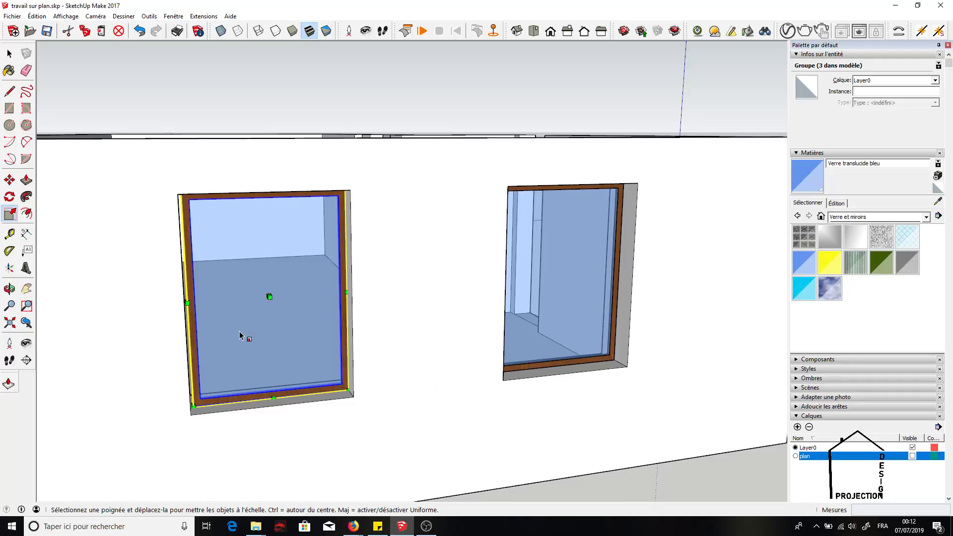
pyautogui.scroll(2, 201, 317)
pyautogui.scroll(1, 202, 318)
pyautogui.moveTo(201, 318)
pyautogui.mouseDown(button='middle')
pyautogui.moveTo(132, 315)
pyautogui.moveTo(185, 314)
pyautogui.mouseUp(button='middle')
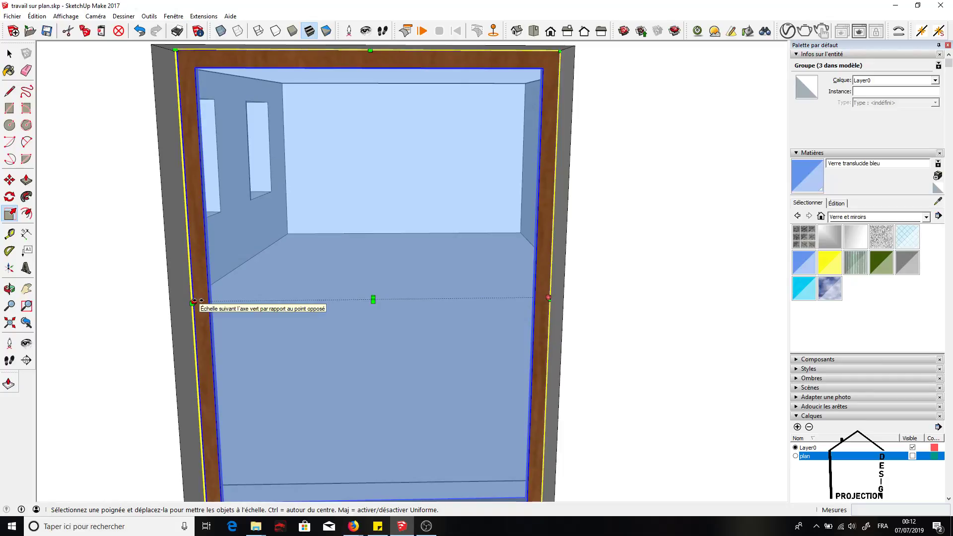
pyautogui.moveTo(194, 301); pyautogui.dragTo(190, 301)
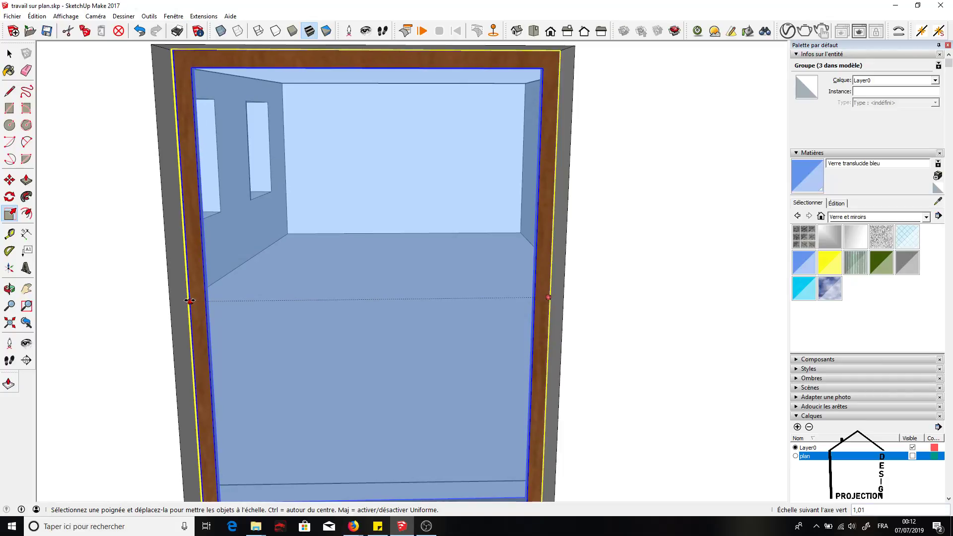
pyautogui.scroll(-3, 191, 300)
pyautogui.click(15, 55)
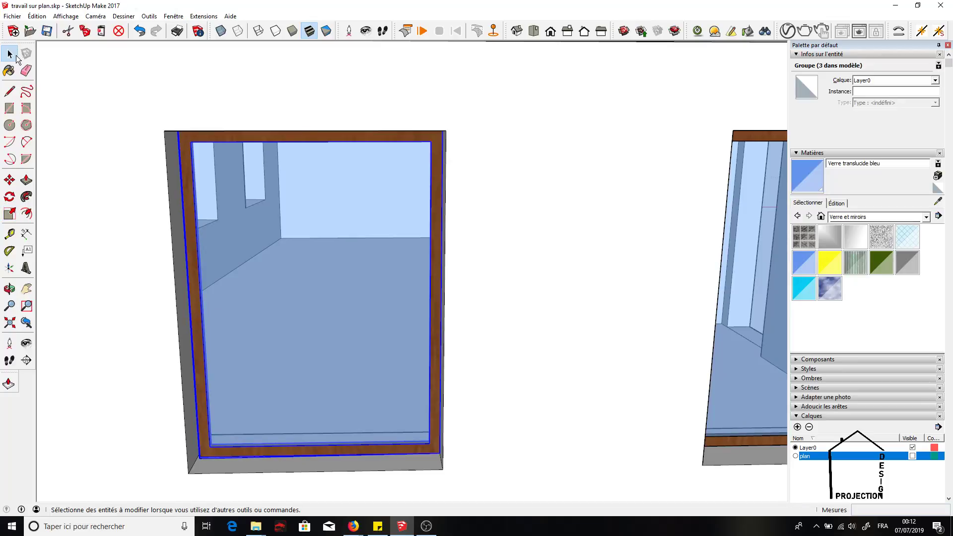
pyautogui.click(27, 289)
pyautogui.moveTo(119, 285); pyautogui.dragTo(310, 284)
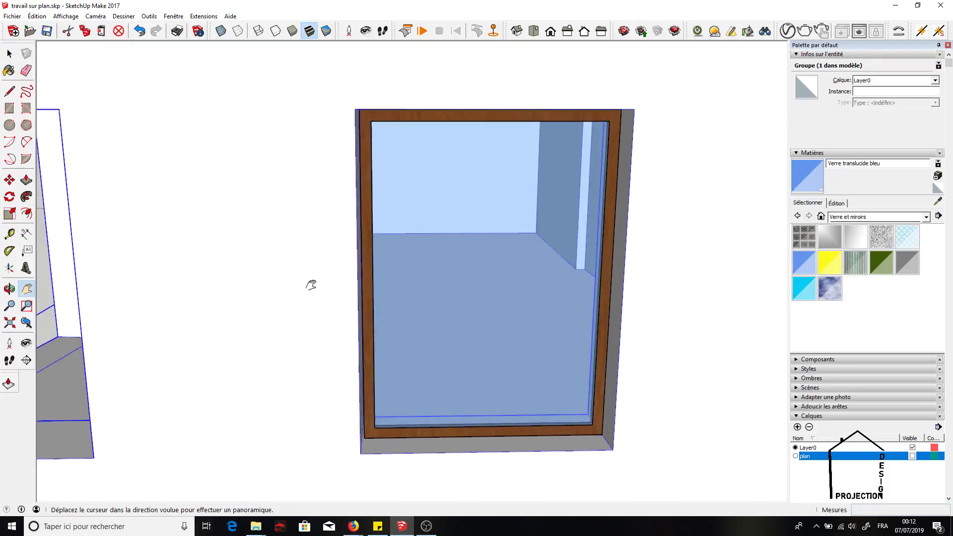
pyautogui.scroll(-2, 321, 284)
pyautogui.scroll(-2, 198, 204)
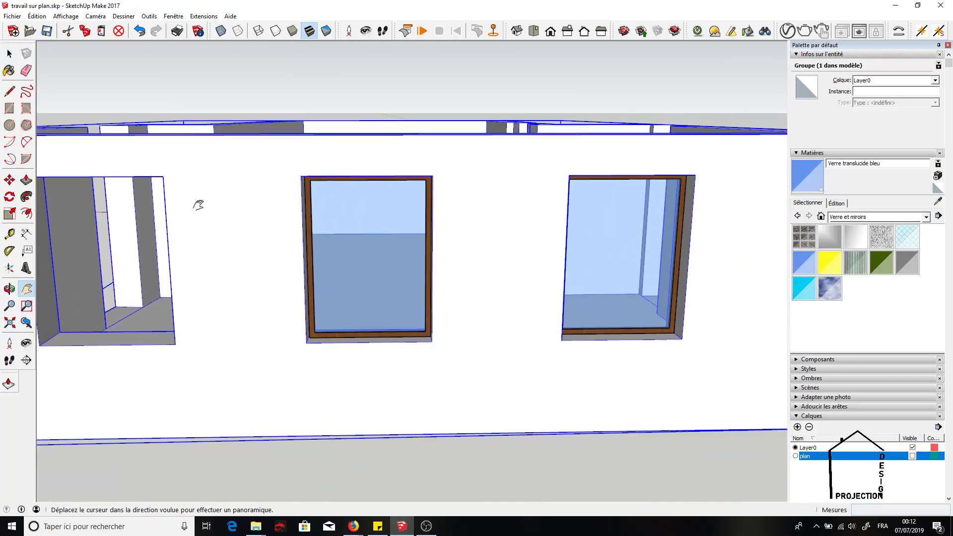
pyautogui.moveTo(198, 204)
pyautogui.mouseDown(button='middle')
pyautogui.moveTo(238, 233)
pyautogui.moveTo(531, 293)
pyautogui.moveTo(602, 283)
pyautogui.moveTo(372, 283)
pyautogui.moveTo(634, 294)
pyautogui.moveTo(591, 339)
pyautogui.mouseUp(button='middle')
pyautogui.scroll(-2, 596, 347)
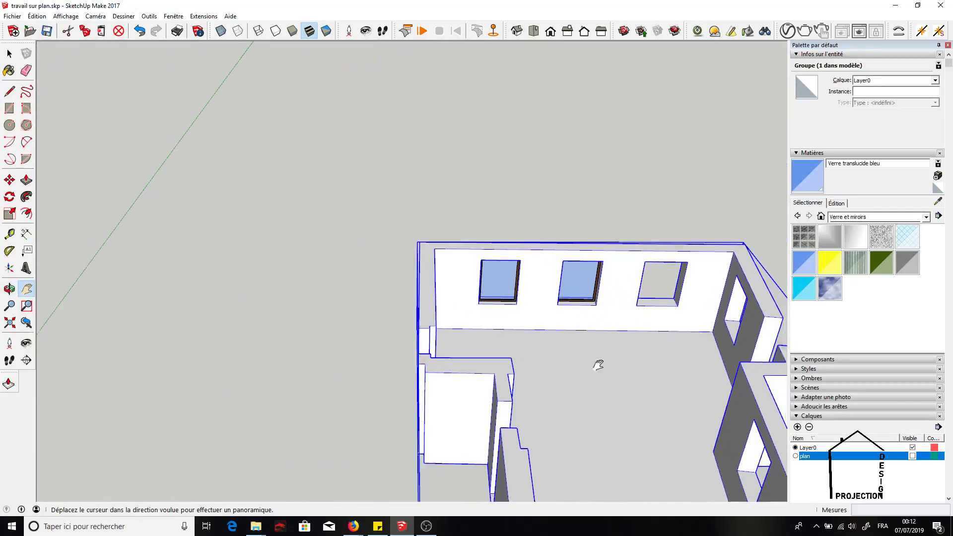
pyautogui.moveTo(597, 366); pyautogui.dragTo(427, 217)
pyautogui.scroll(-1, 422, 230)
pyautogui.scroll(2, 422, 230)
pyautogui.scroll(2, 423, 229)
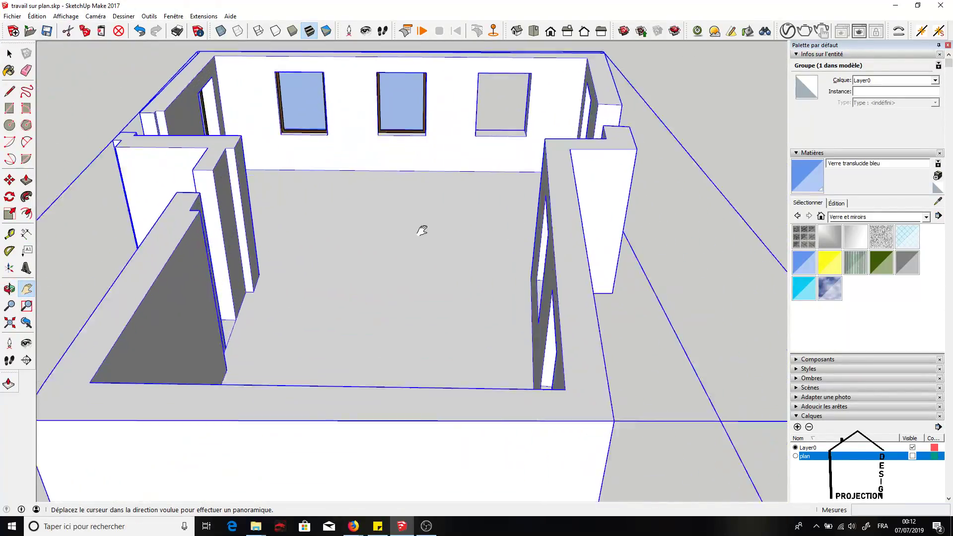
pyautogui.moveTo(424, 227)
pyautogui.mouseDown(button='middle')
pyautogui.moveTo(332, 288)
pyautogui.moveTo(238, 320)
pyautogui.moveTo(149, 302)
pyautogui.moveTo(60, 266)
pyautogui.moveTo(371, 323)
pyautogui.moveTo(519, 302)
pyautogui.moveTo(773, 356)
pyautogui.mouseUp(button='middle')
pyautogui.moveTo(334, 270); pyautogui.dragTo(478, 298, button='middle')
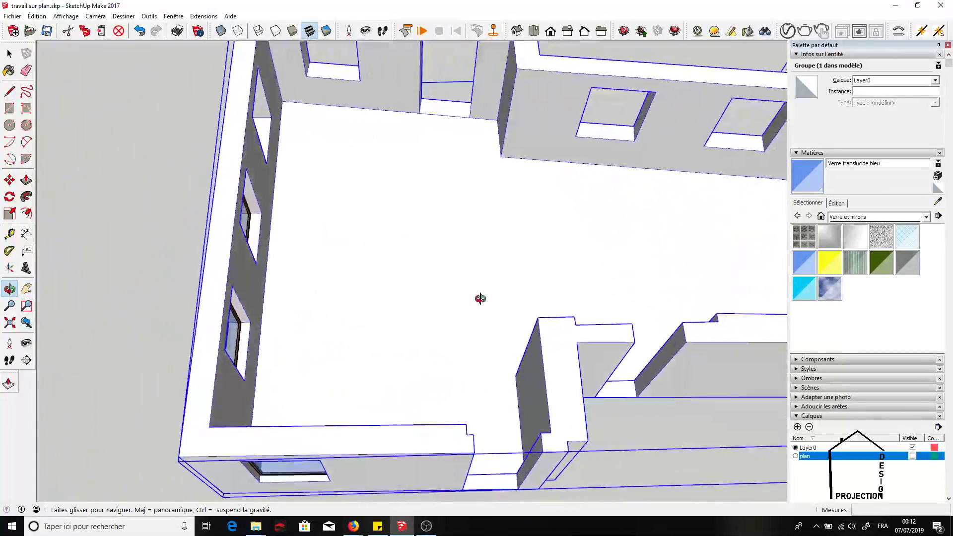
pyautogui.keyDown('shift'); pyautogui.moveTo(455, 215); pyautogui.dragTo(411, 390, button='middle'); pyautogui.keyUp('shift')
pyautogui.scroll(3, 405, 284)
pyautogui.scroll(3, 404, 284)
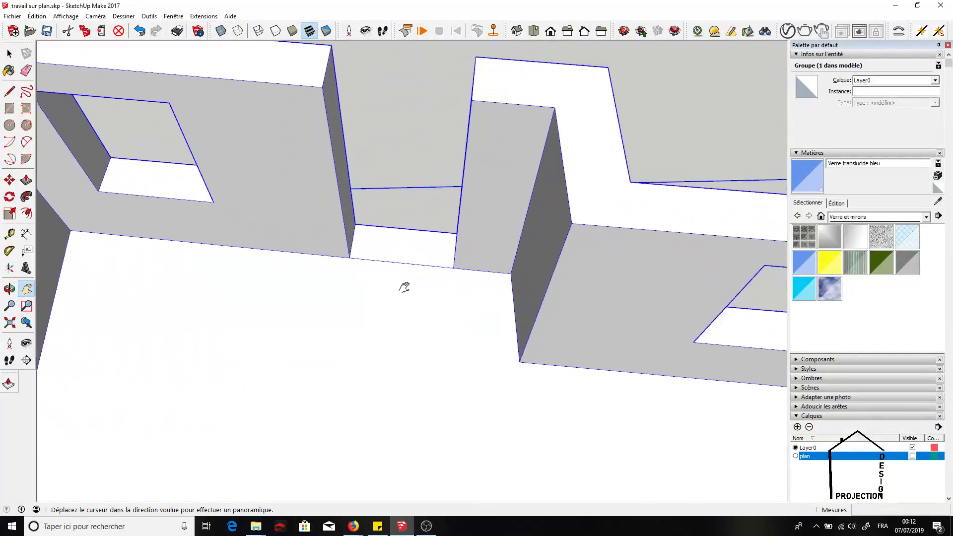
pyautogui.scroll(2, 404, 285)
pyautogui.scroll(2, 404, 288)
pyautogui.scroll(-4, 404, 287)
pyautogui.moveTo(392, 283); pyautogui.dragTo(485, 126, button='middle')
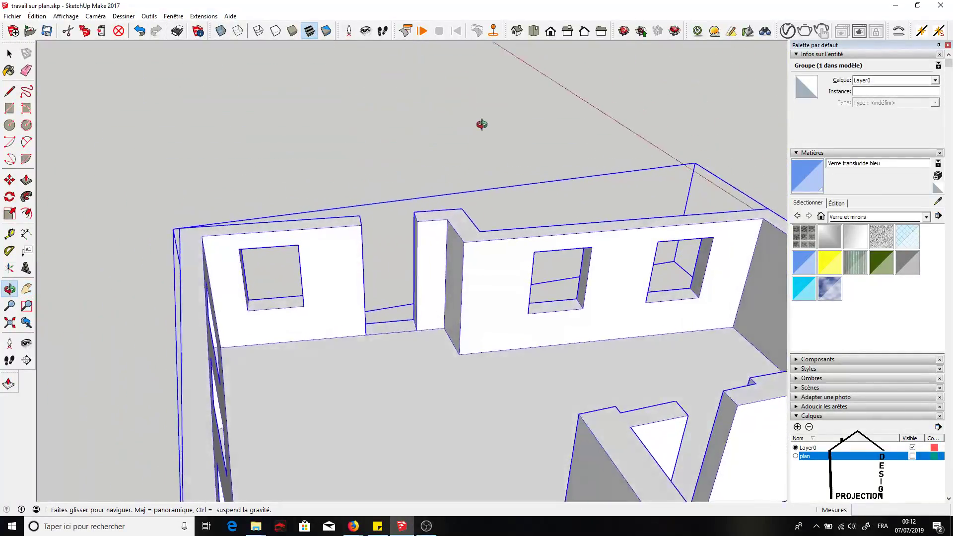
pyautogui.scroll(-4, 351, 282)
pyautogui.moveTo(330, 303); pyautogui.dragTo(304, 107)
pyautogui.scroll(2, 305, 107)
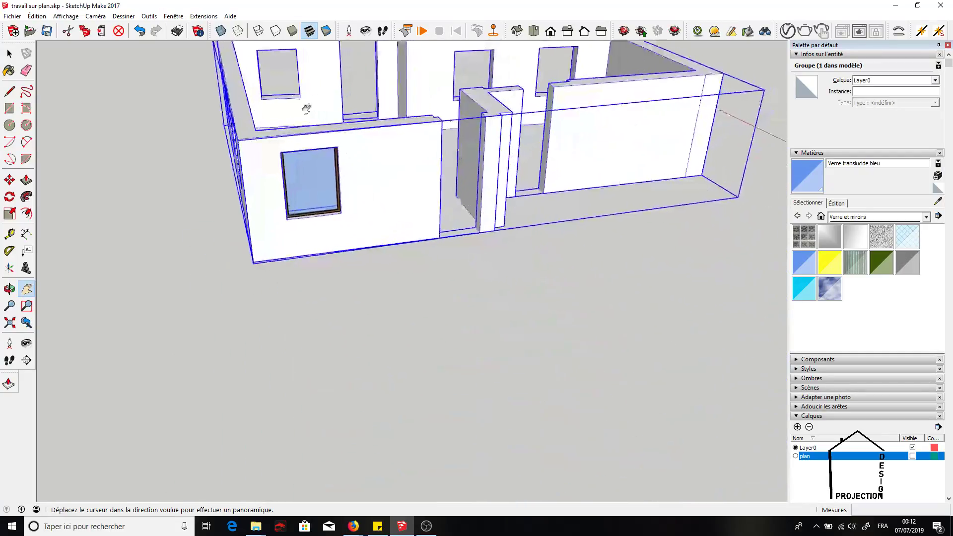
pyautogui.scroll(-3, 289, 153)
pyautogui.scroll(5, 286, 172)
pyautogui.scroll(-2, 285, 172)
pyautogui.scroll(-2, 276, 188)
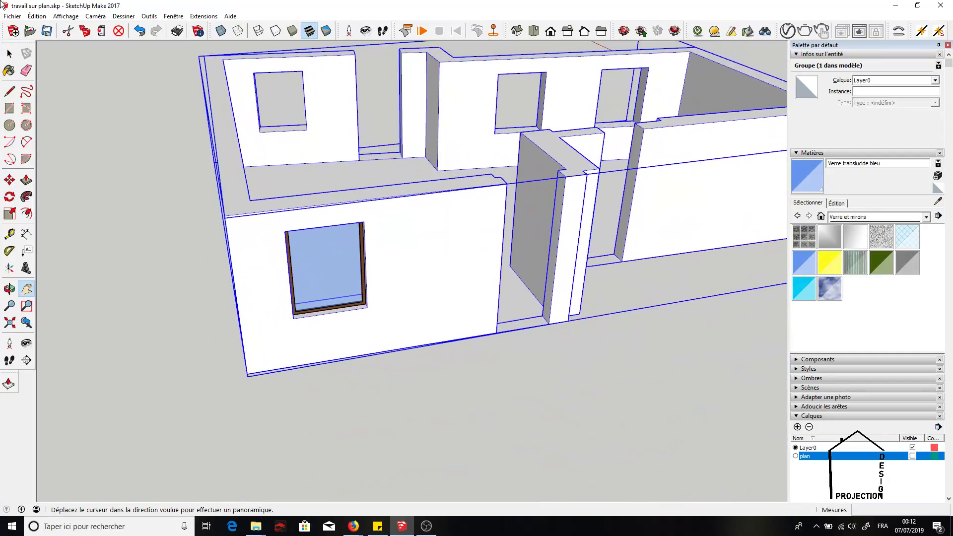
# - Create a fenetre layer and assign the blue-glass window to it
pyautogui.click(797, 430)
pyautogui.write('fenetre')
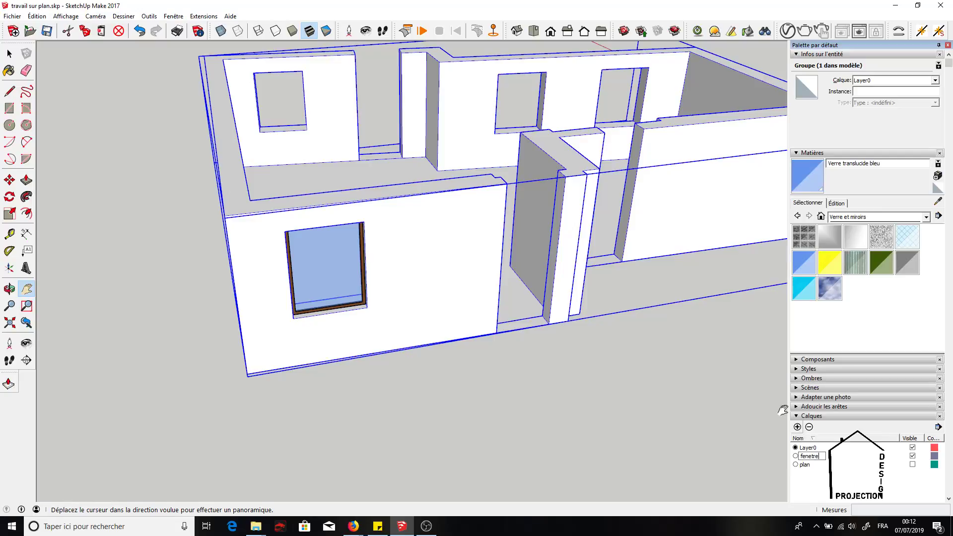
pyautogui.click(674, 329)
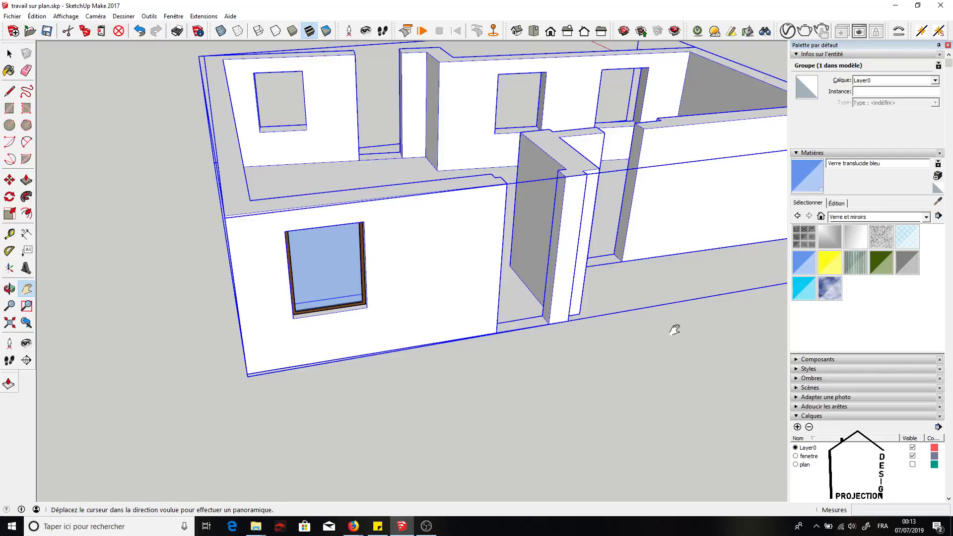
pyautogui.click(9, 55)
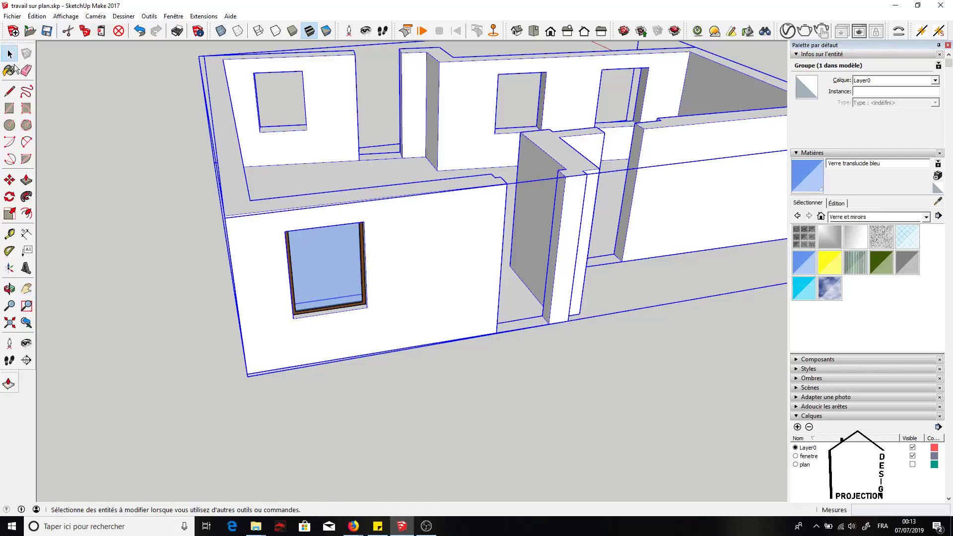
pyautogui.click(305, 272)
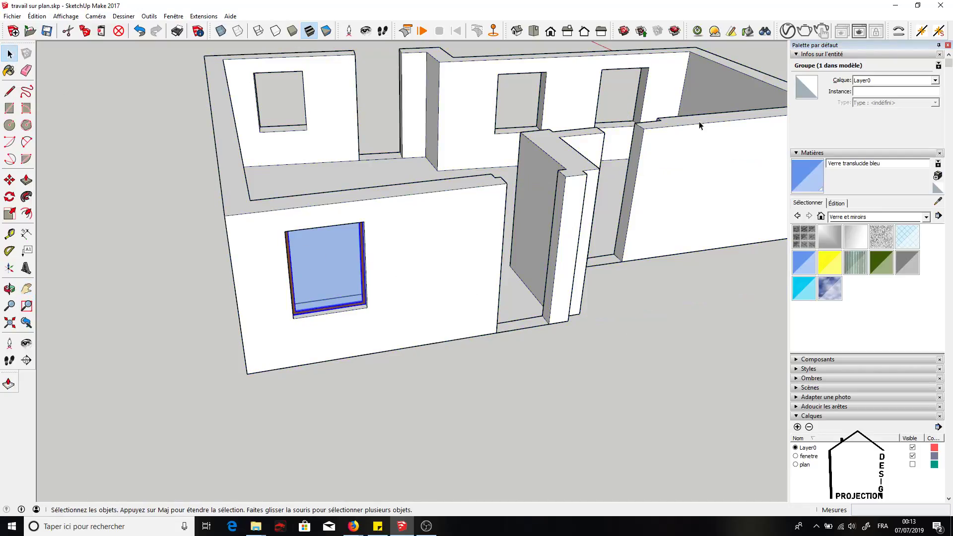
pyautogui.click(886, 79)
pyautogui.click(876, 96)
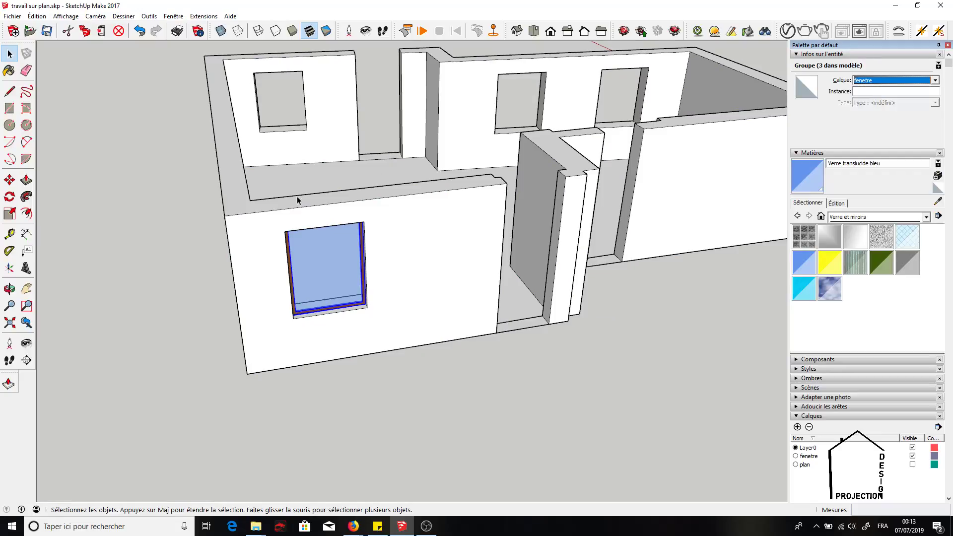
# - Enter the building group and put the left window on the fenetre layer
pyautogui.click(9, 289)
pyautogui.moveTo(164, 231); pyautogui.dragTo(165, 256)
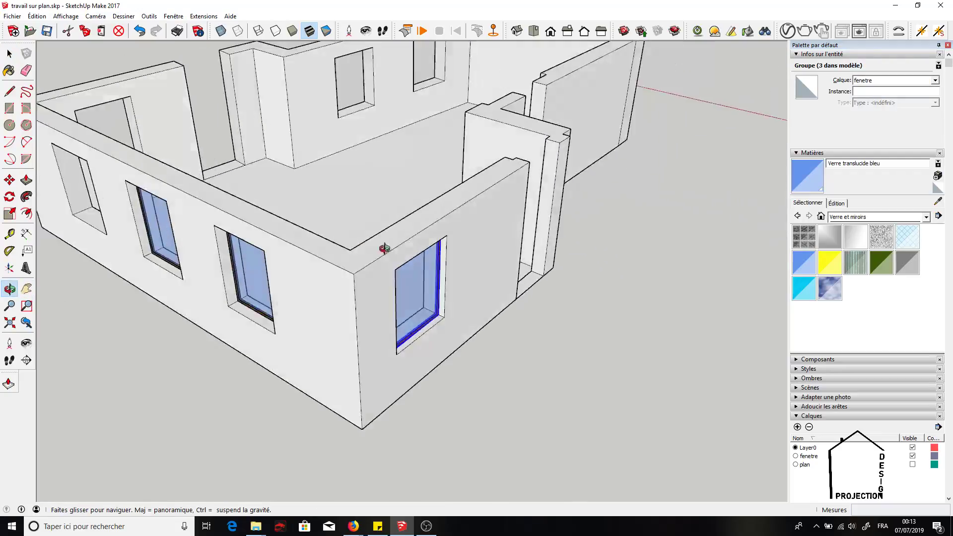
pyautogui.press('space')
pyautogui.click(183, 272)
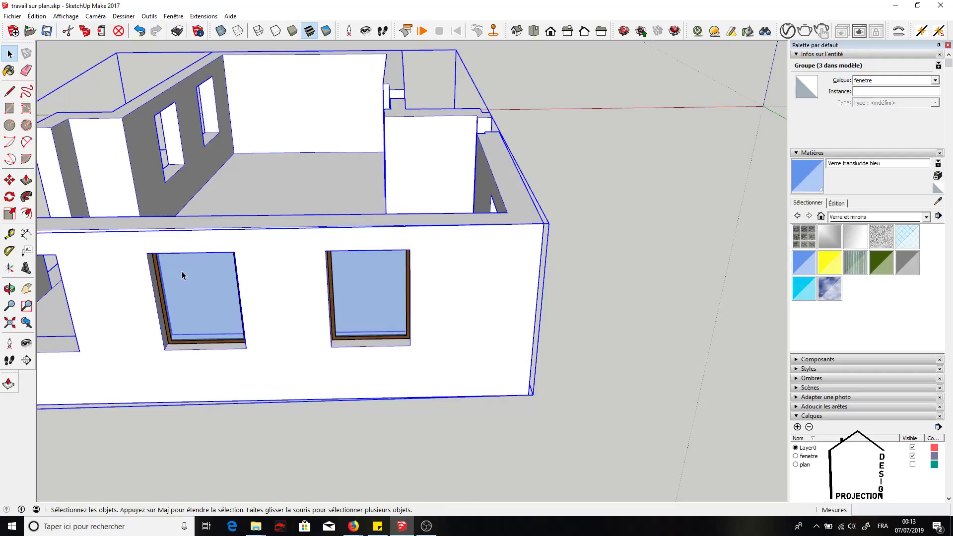
pyautogui.doubleClick(183, 272)
pyautogui.click(900, 82)
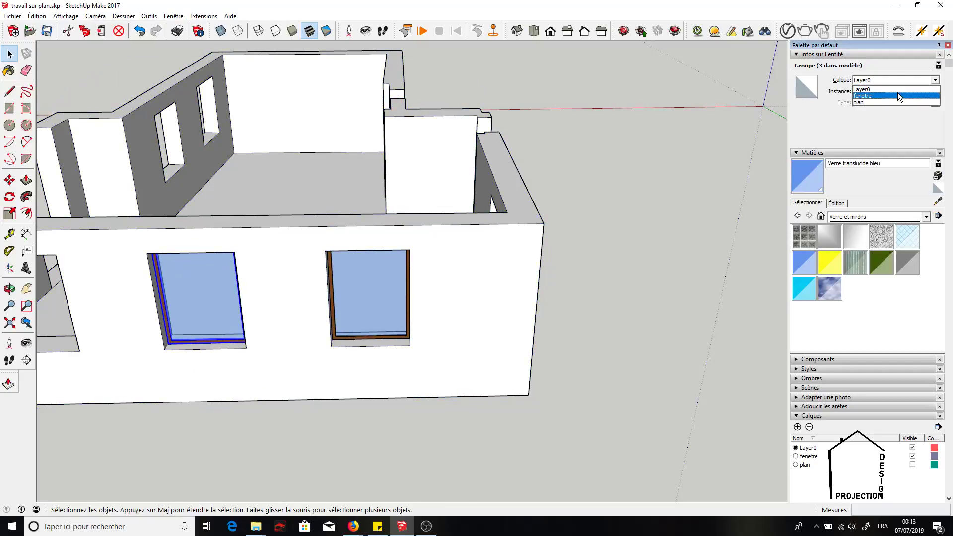
pyautogui.click(876, 97)
# - Put the right window on fenetre too, deselect, and hide the fenetre layer
pyautogui.click(408, 274)
pyautogui.click(876, 80)
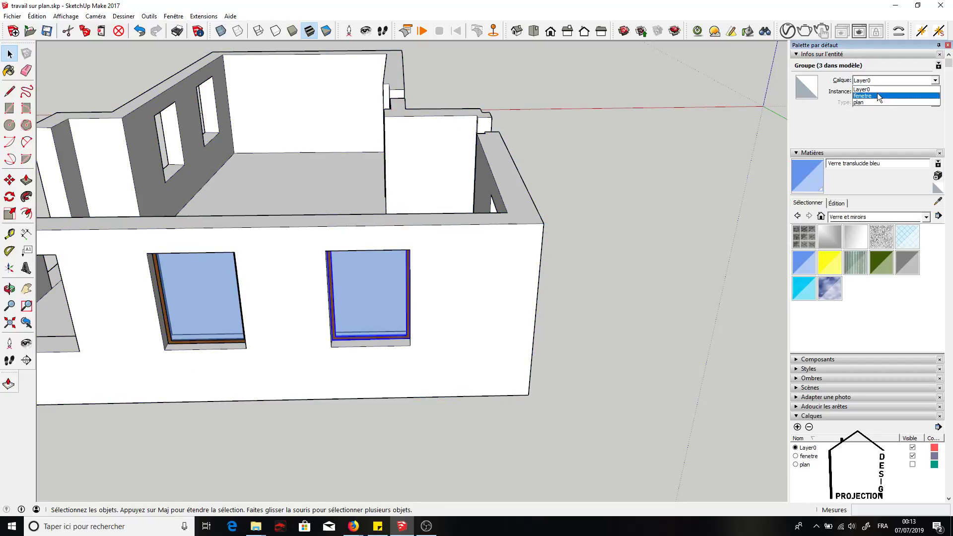
pyautogui.click(876, 96)
pyautogui.click(589, 338)
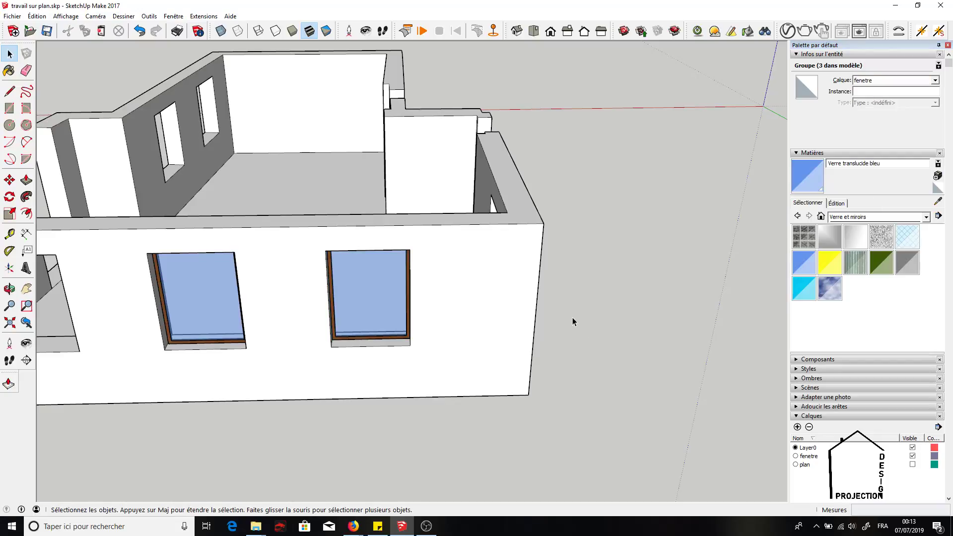
pyautogui.click(912, 456)
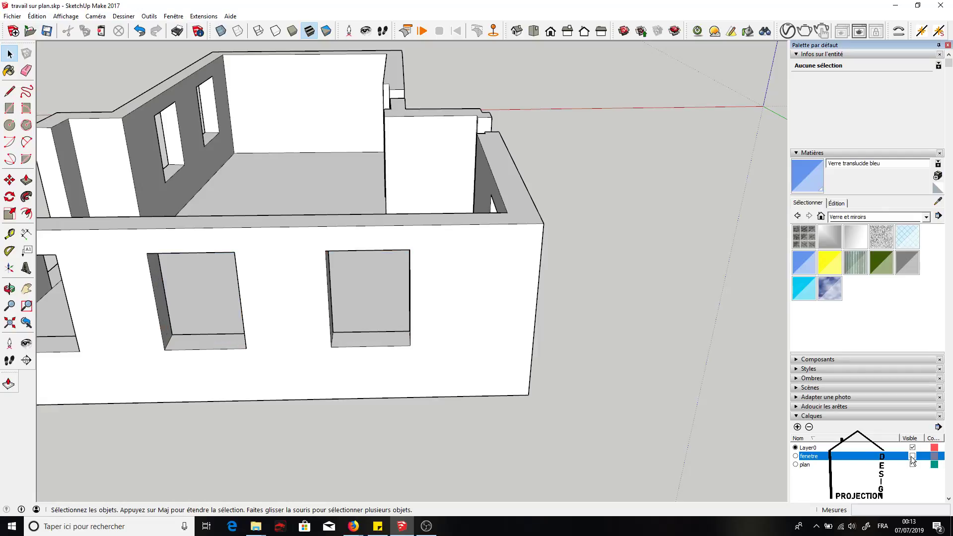
# - Draw a 97 × 220 cm rotated-rectangle door face filling the doorway
pyautogui.moveTo(377, 163)
pyautogui.mouseDown(button='middle')
pyautogui.moveTo(412, 183)
pyautogui.moveTo(359, 179)
pyautogui.mouseUp(button='middle')
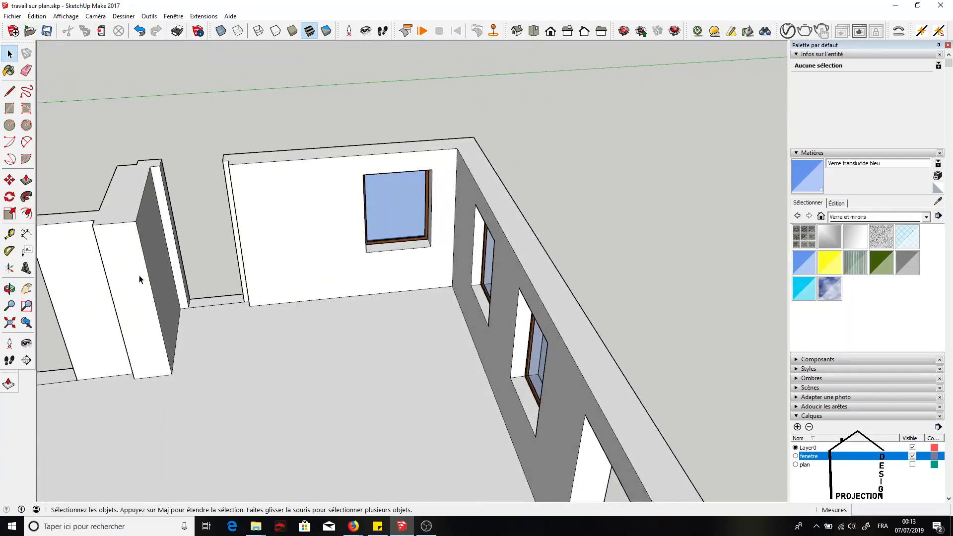
pyautogui.keyDown('shift'); pyautogui.moveTo(177, 279); pyautogui.dragTo(314, 277, button='middle'); pyautogui.keyUp('shift')
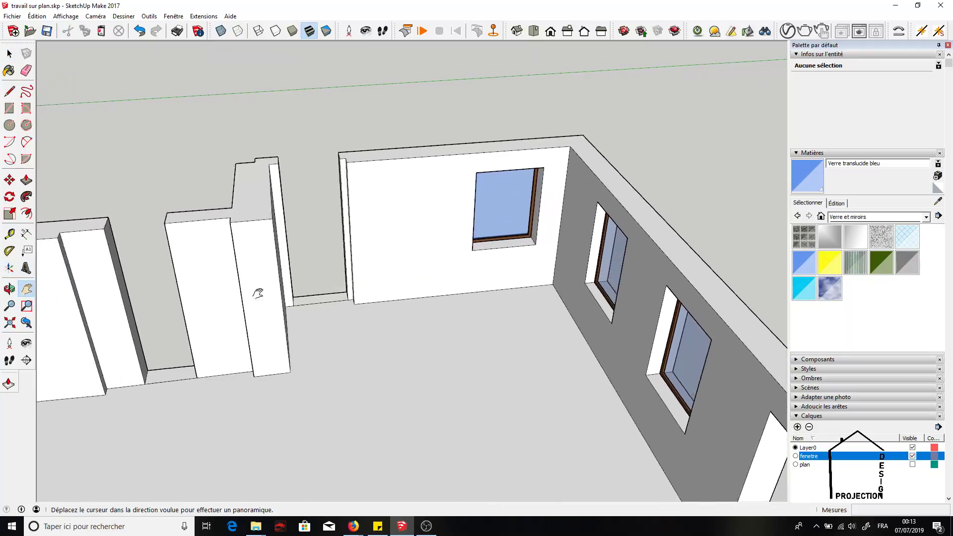
pyautogui.scroll(3, 313, 277)
pyautogui.scroll(3, 341, 283)
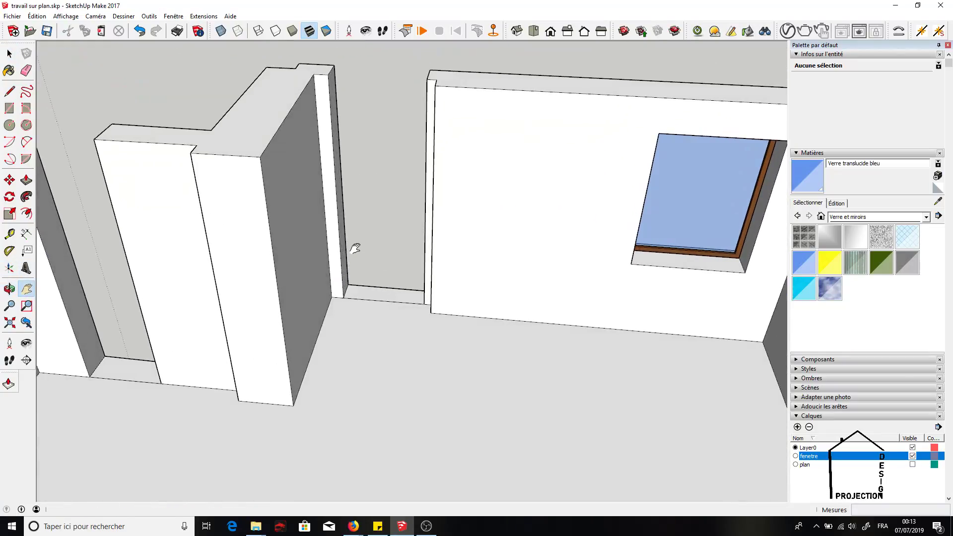
pyautogui.scroll(3, 355, 248)
pyautogui.scroll(1, 355, 249)
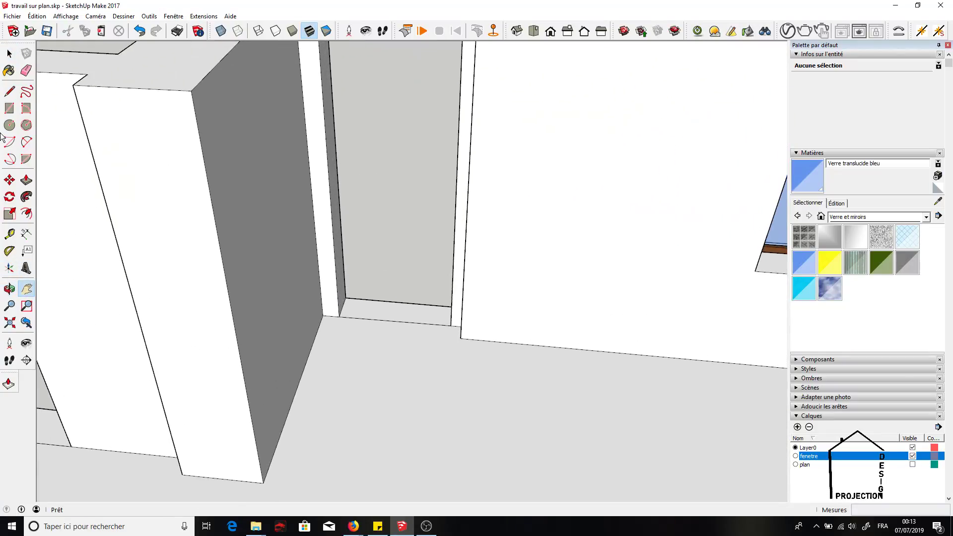
pyautogui.click(27, 108)
pyautogui.click(339, 317)
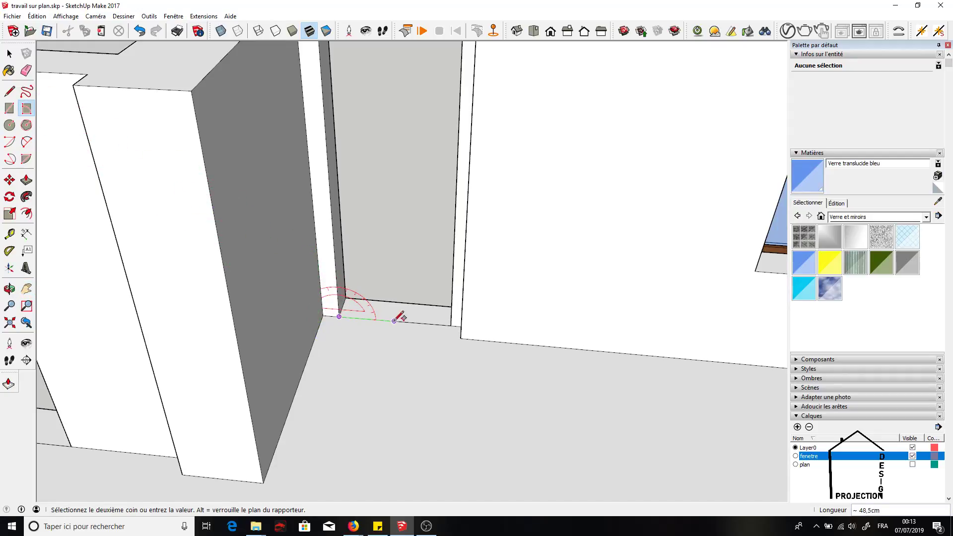
pyautogui.click(451, 324)
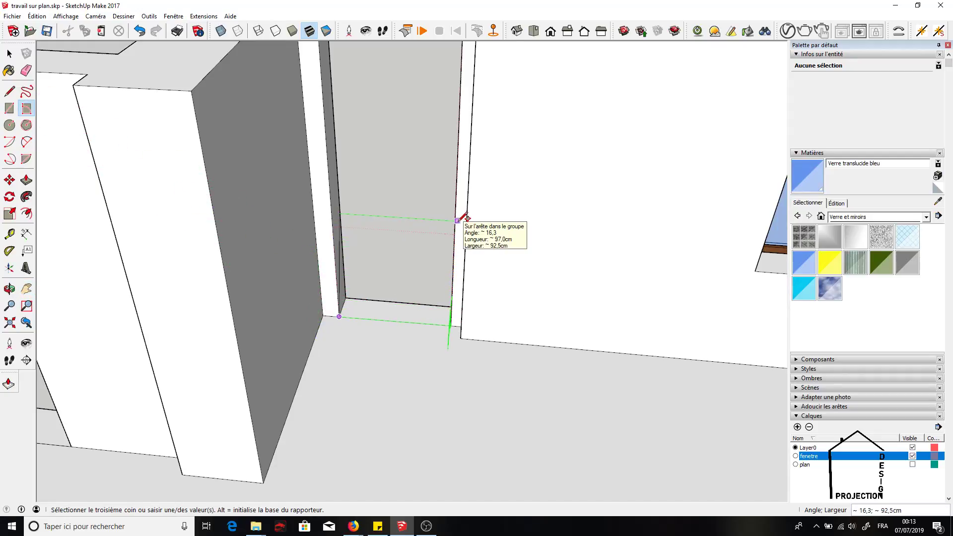
pyautogui.write('220')
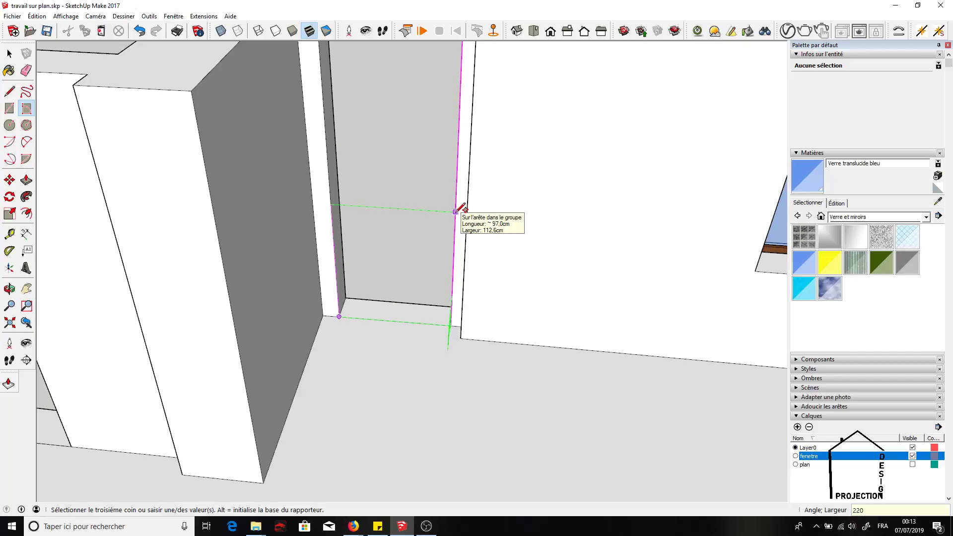
pyautogui.press('Return')
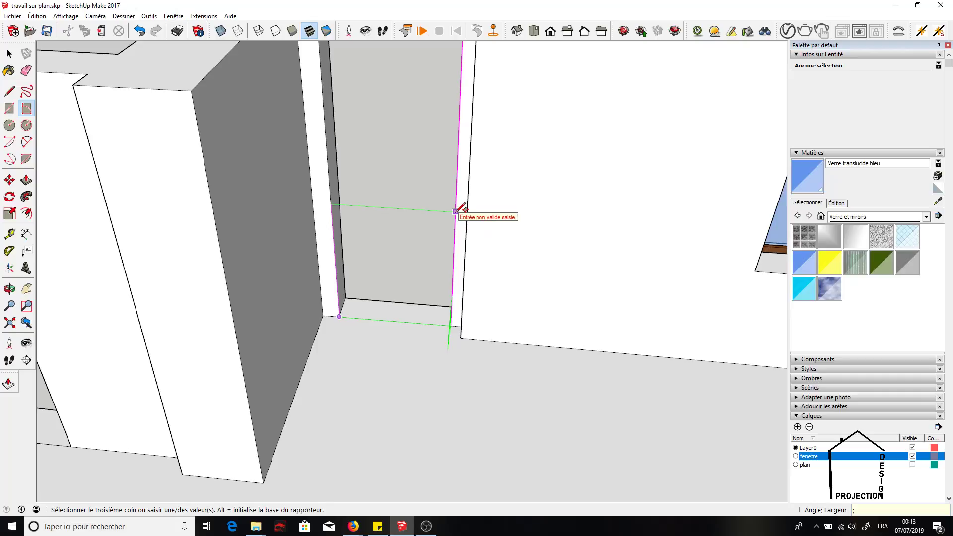
pyautogui.click(457, 211)
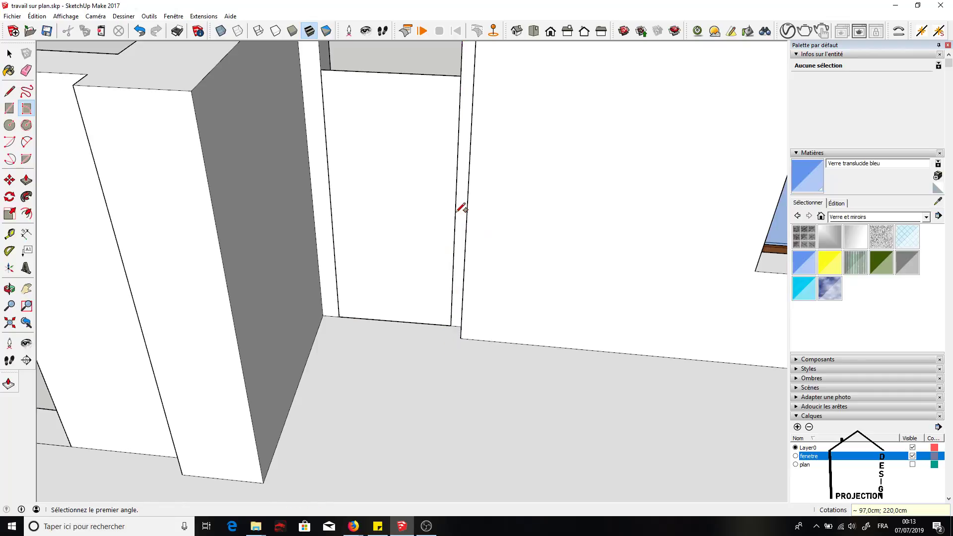
# - Push/Pull the door face out 5 cm
pyautogui.click(25, 180)
pyautogui.click(371, 248)
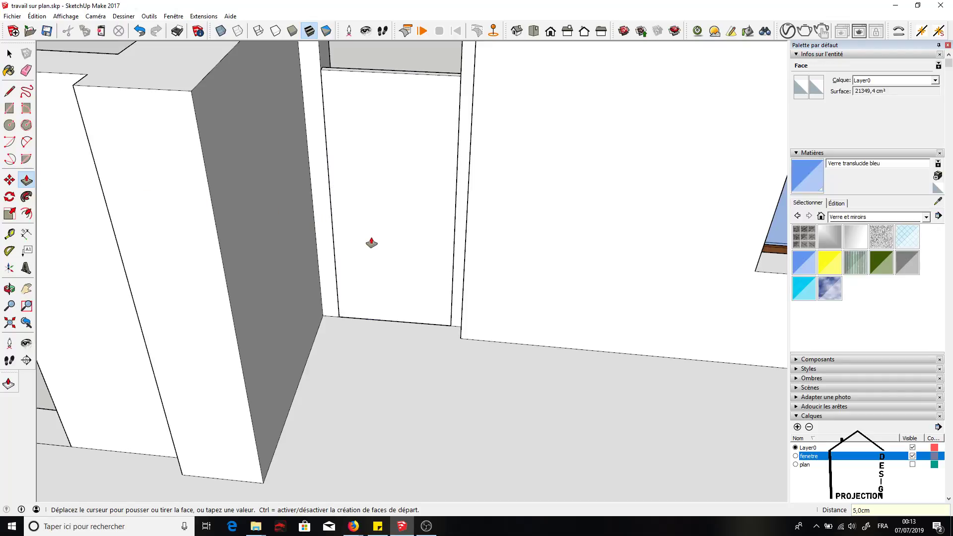
pyautogui.press('Return')
pyautogui.press('space')
# - Group the whole door panel into a solid group of 106746.9 cm³
pyautogui.tripleClick(397, 154)
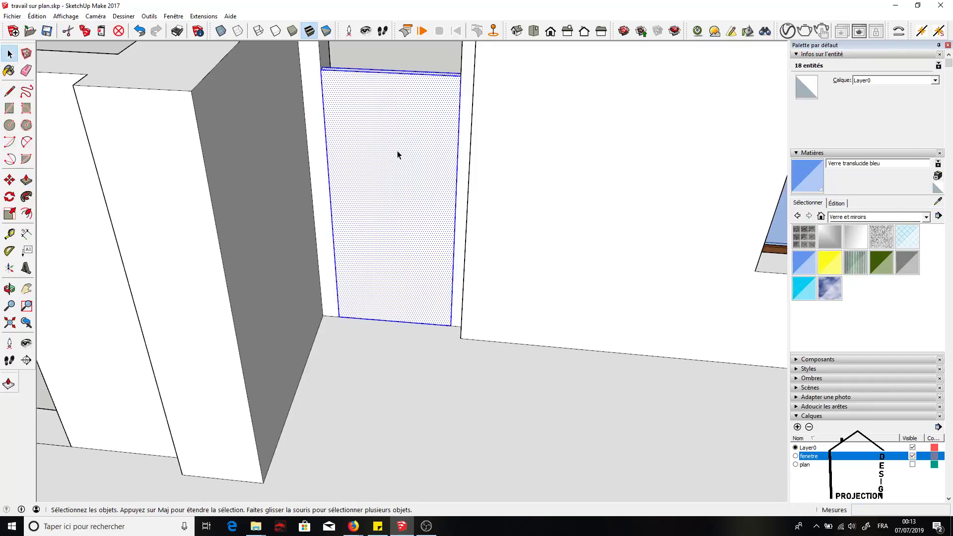
pyautogui.rightClick(397, 151)
pyautogui.moveTo(443, 248)
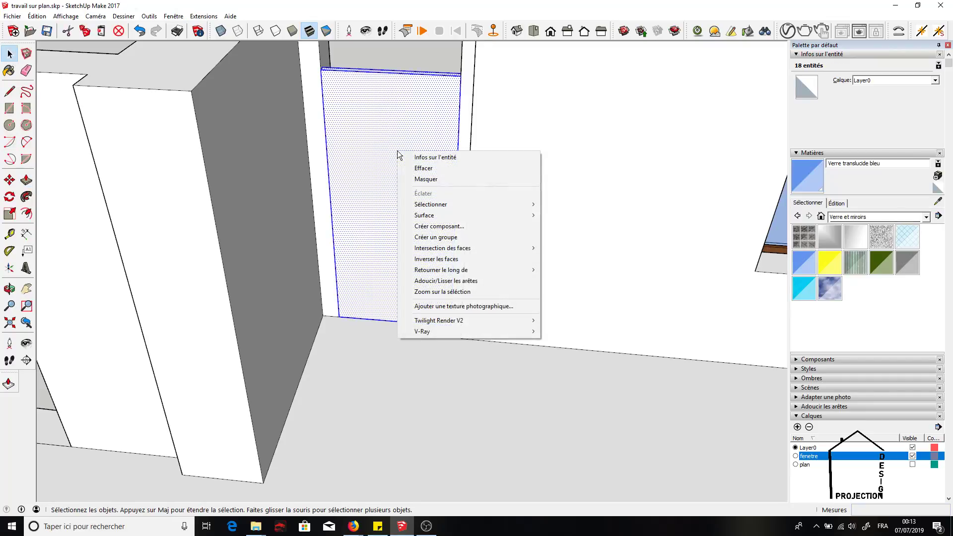
pyautogui.click(437, 237)
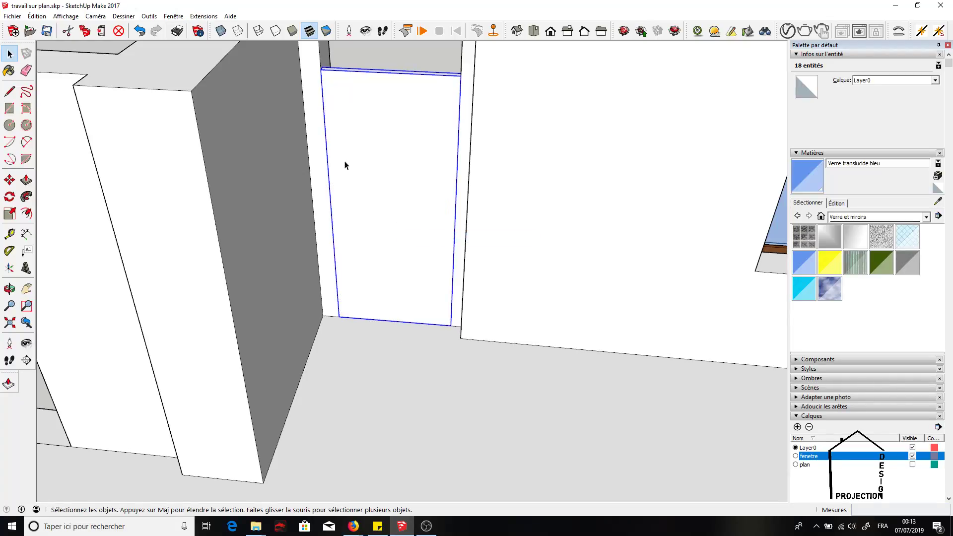
pyautogui.scroll(1, 327, 138)
pyautogui.scroll(2, 327, 139)
pyautogui.scroll(-3, 327, 138)
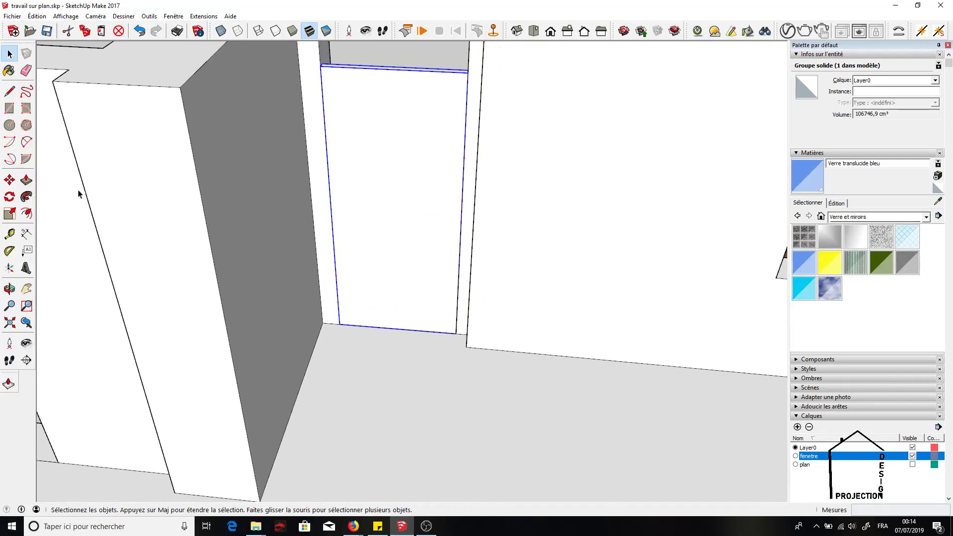
# - Pan, zoom and orbit to frame the door panel closely and nearly face-on
pyautogui.click(27, 288)
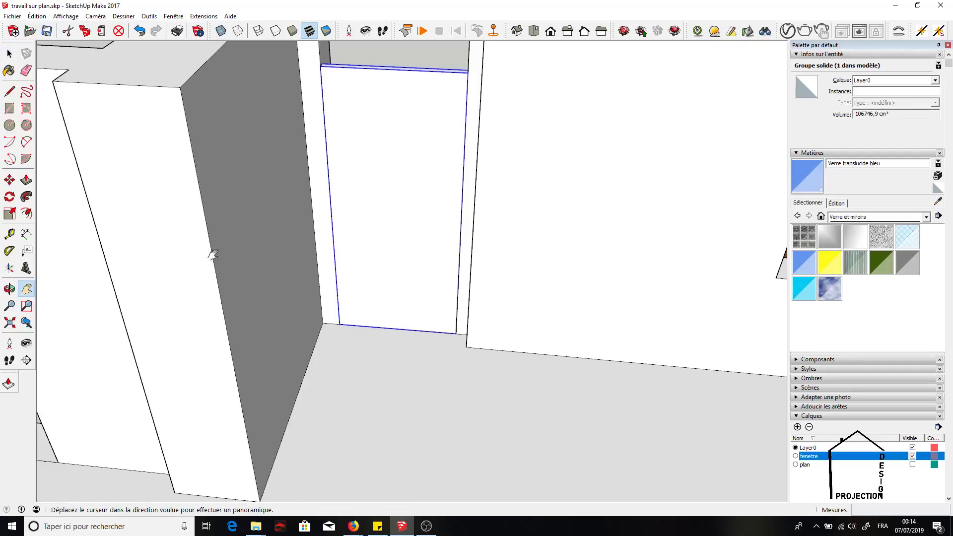
pyautogui.moveTo(470, 197); pyautogui.dragTo(454, 293)
pyautogui.scroll(2, 435, 233)
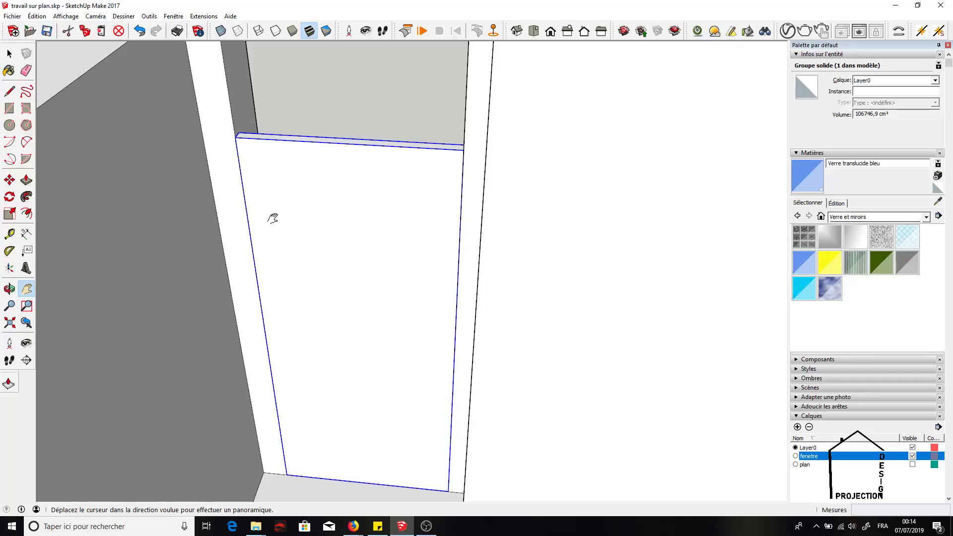
pyautogui.moveTo(273, 218); pyautogui.dragTo(307, 215, button='middle')
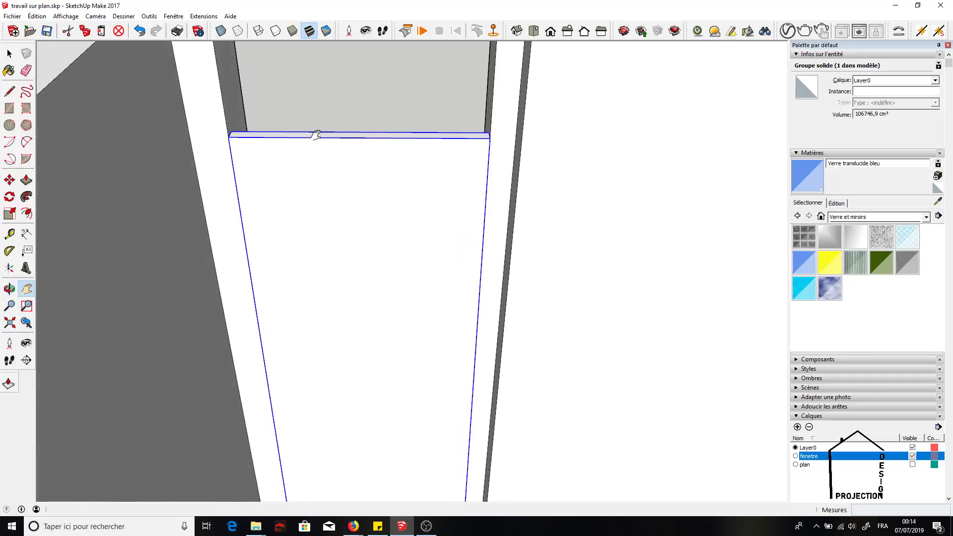
pyautogui.scroll(-2, 316, 135)
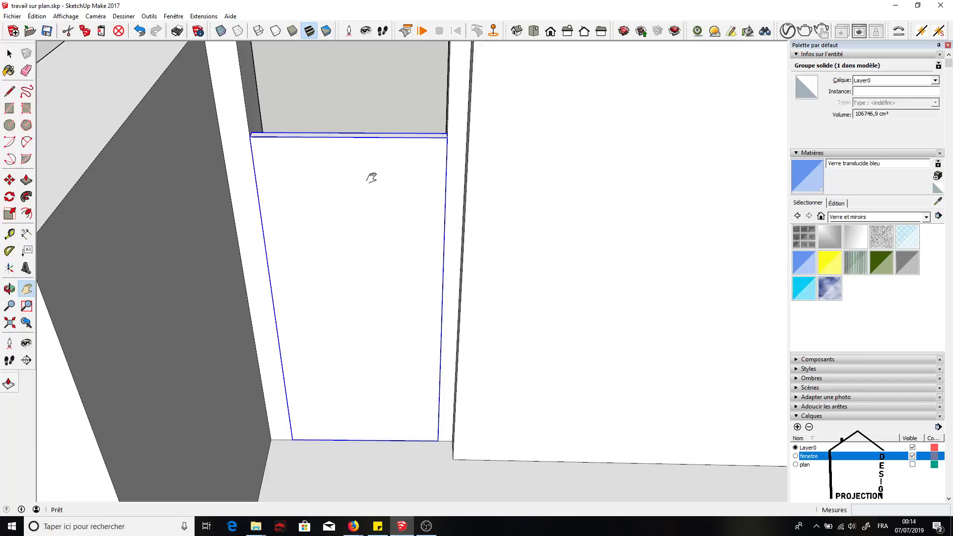
# - Draw a 1×1 cm rotated rectangle on the door face for the handle
pyautogui.click(26, 108)
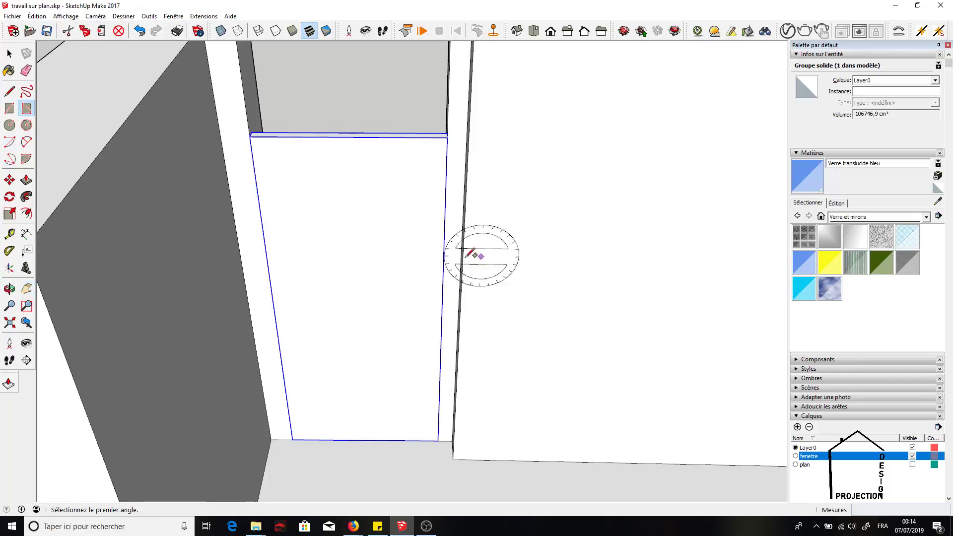
pyautogui.scroll(2, 426, 268)
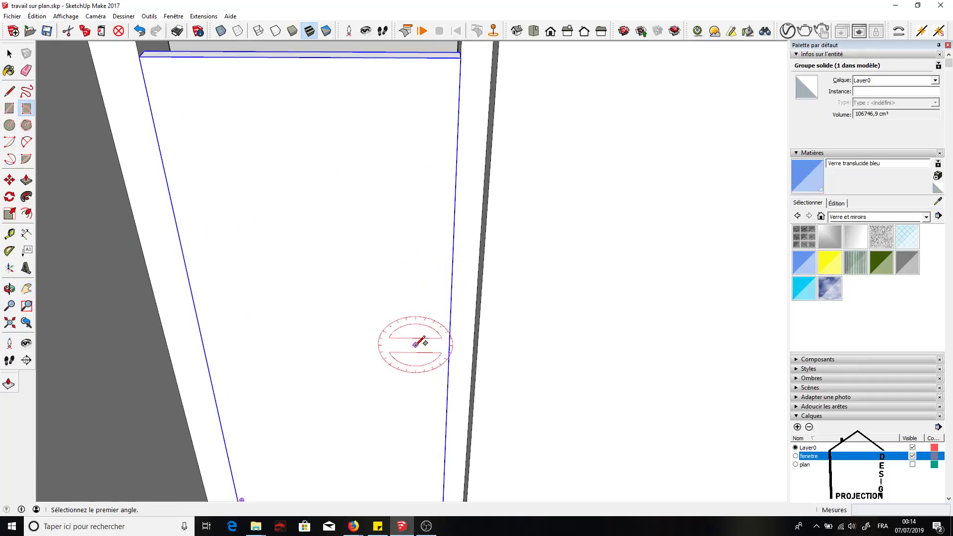
pyautogui.click(417, 341)
pyautogui.write('1')
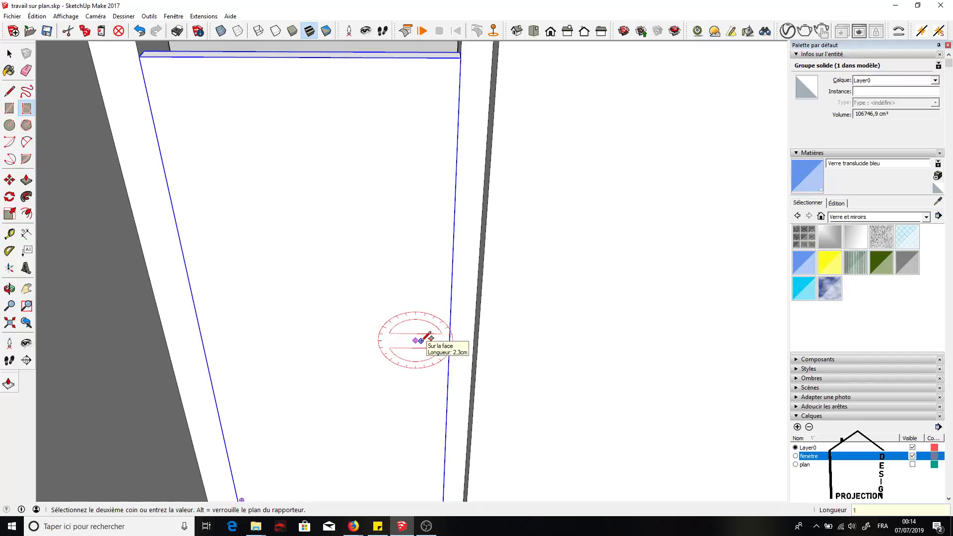
pyautogui.press('Return')
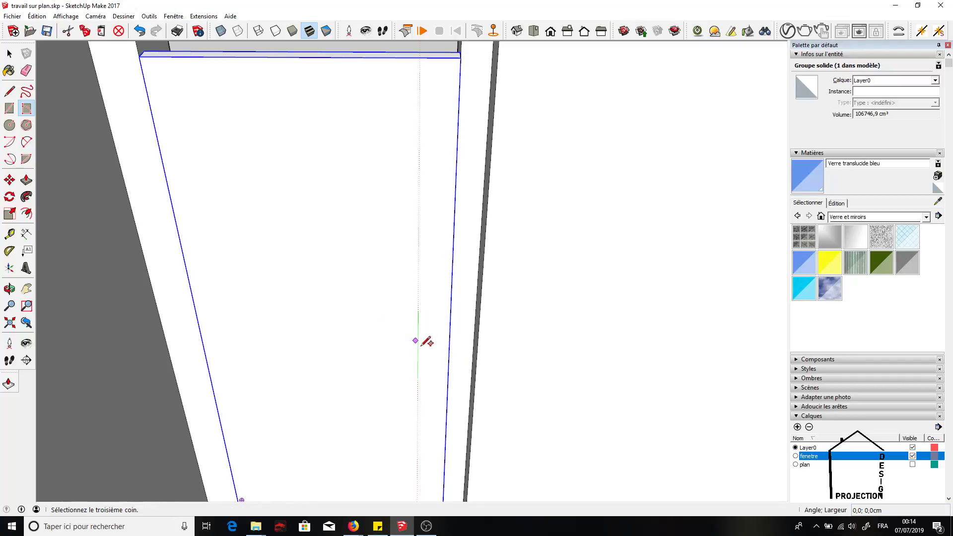
pyautogui.scroll(3, 420, 343)
pyautogui.scroll(1, 413, 340)
pyautogui.scroll(1, 421, 340)
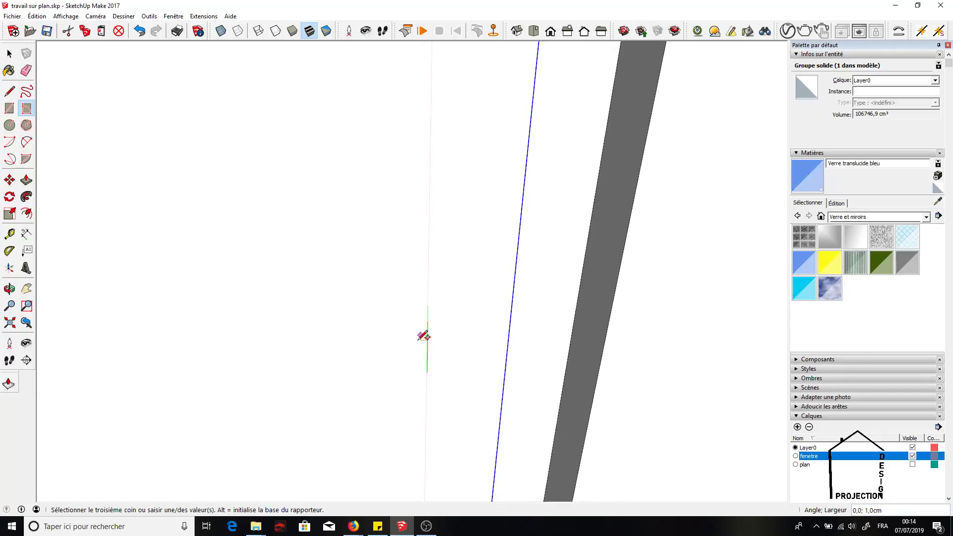
pyautogui.click(420, 335)
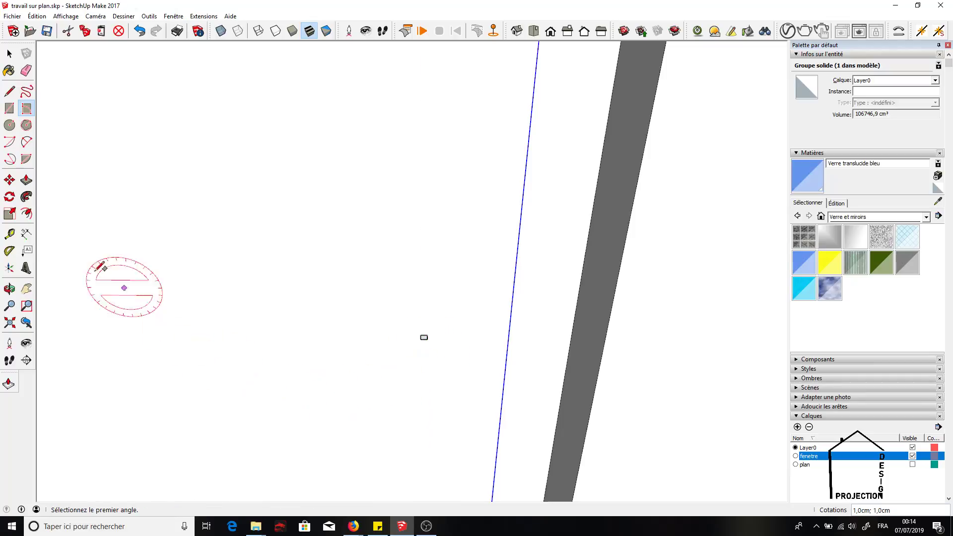
# - Push/pull the small square 2 cm out from the door face
pyautogui.press('p')
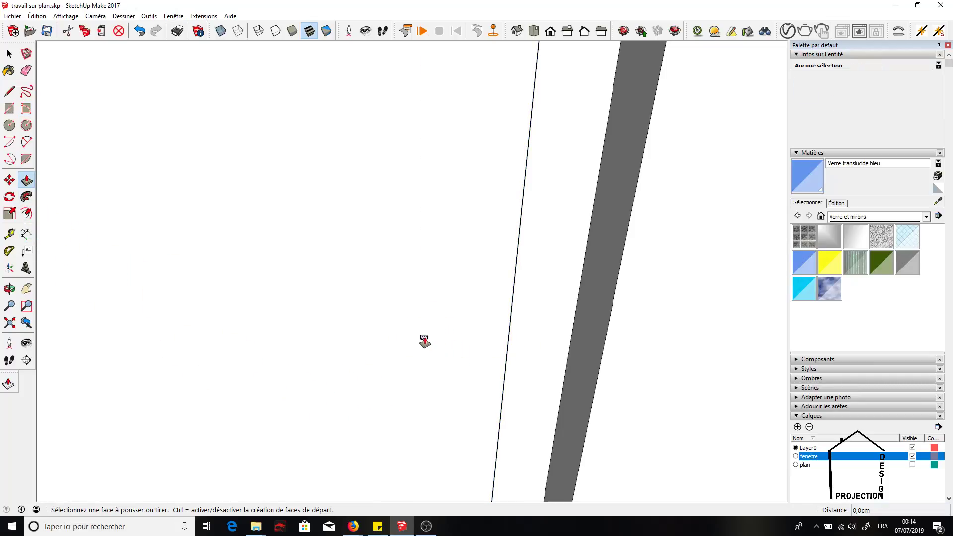
pyautogui.click(424, 338)
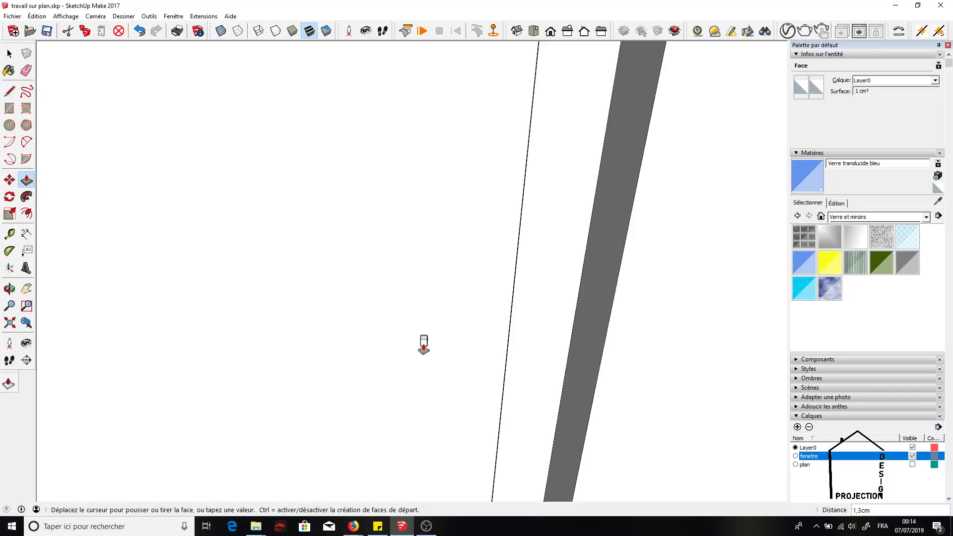
pyautogui.write('2')
pyautogui.press('Return')
pyautogui.moveTo(405, 356)
pyautogui.mouseDown(button='middle')
pyautogui.moveTo(447, 337)
pyautogui.moveTo(462, 312)
pyautogui.moveTo(621, 172)
pyautogui.moveTo(485, 236)
pyautogui.moveTo(268, 228)
pyautogui.moveTo(388, 239)
pyautogui.moveTo(273, 256)
pyautogui.moveTo(443, 273)
pyautogui.mouseUp(button='middle')
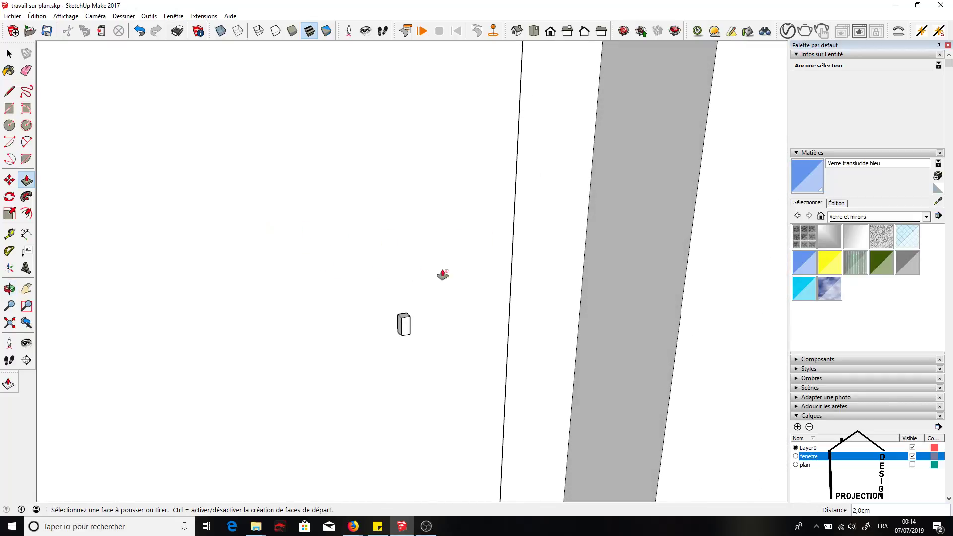
# - Draw a 2 cm × 10 cm rotated rectangle for the handle bar
pyautogui.click(26, 108)
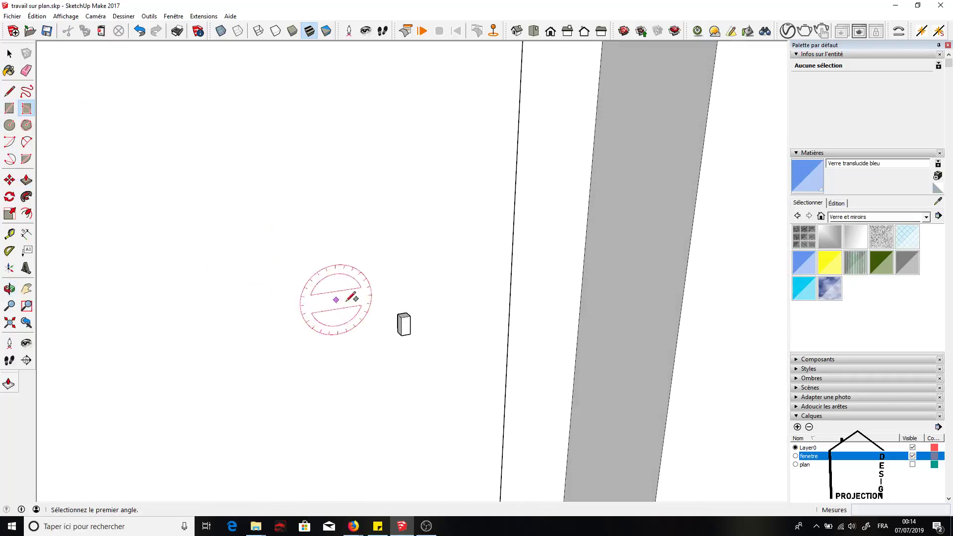
pyautogui.click(410, 317)
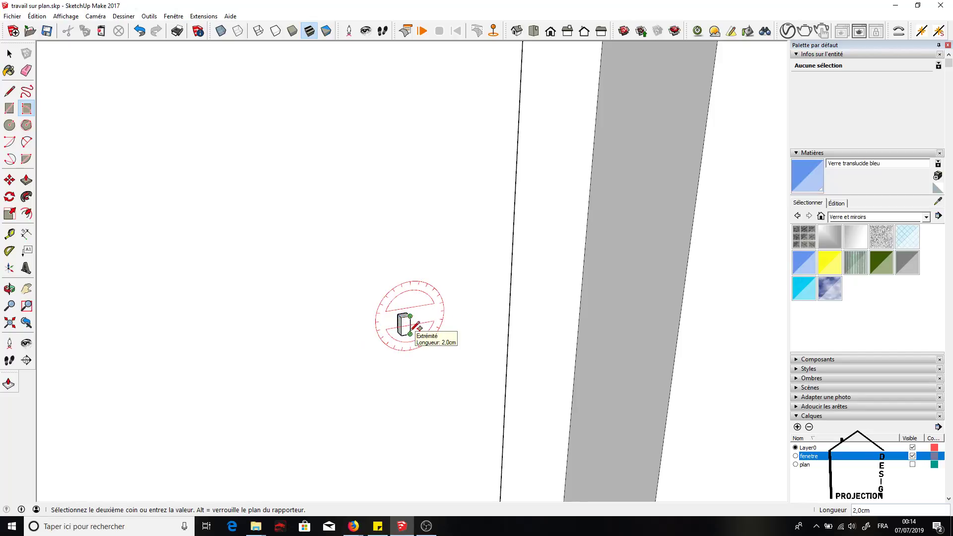
pyautogui.click(414, 328)
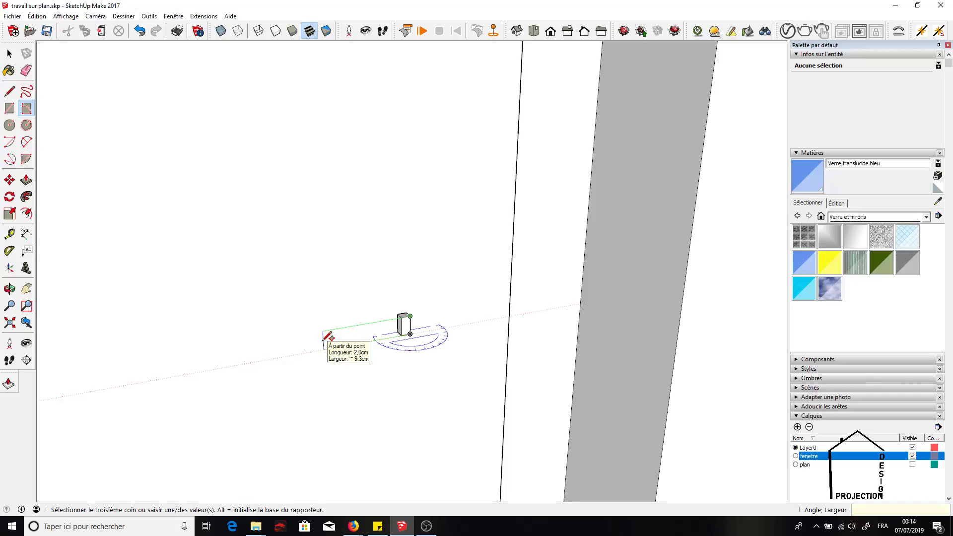
pyautogui.write('10')
pyautogui.press('Return')
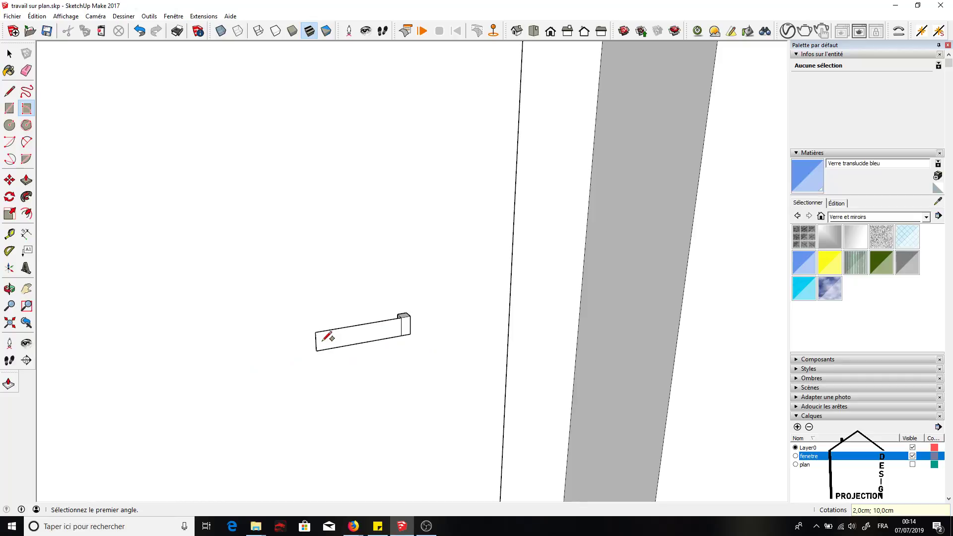
# - Erase the stray edge and push/pull the bar face out 1 cm
pyautogui.click(26, 71)
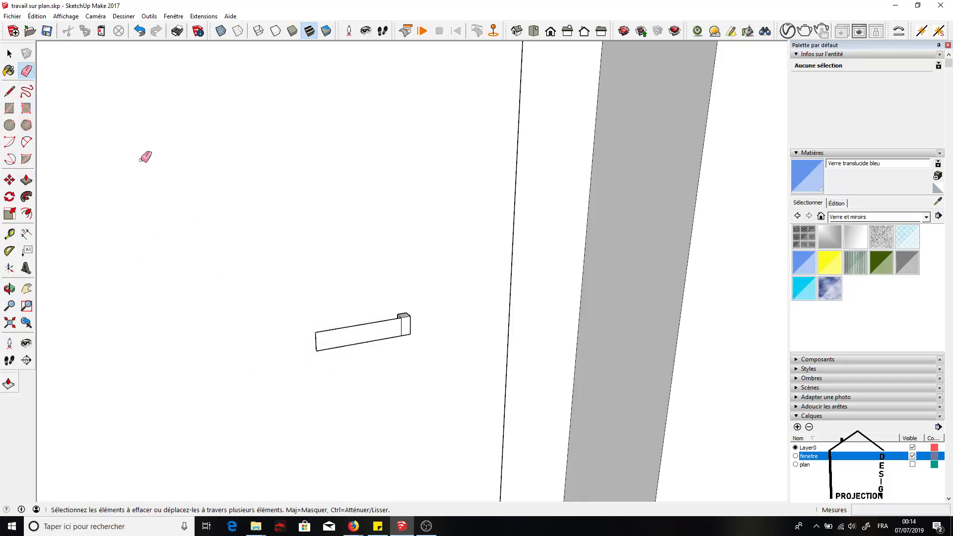
pyautogui.click(403, 326)
pyautogui.click(27, 180)
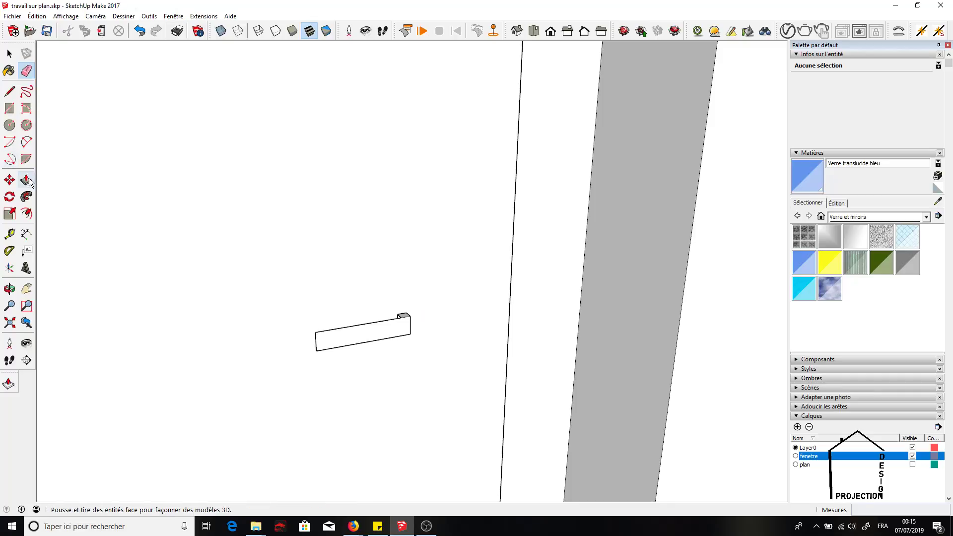
pyautogui.click(368, 339)
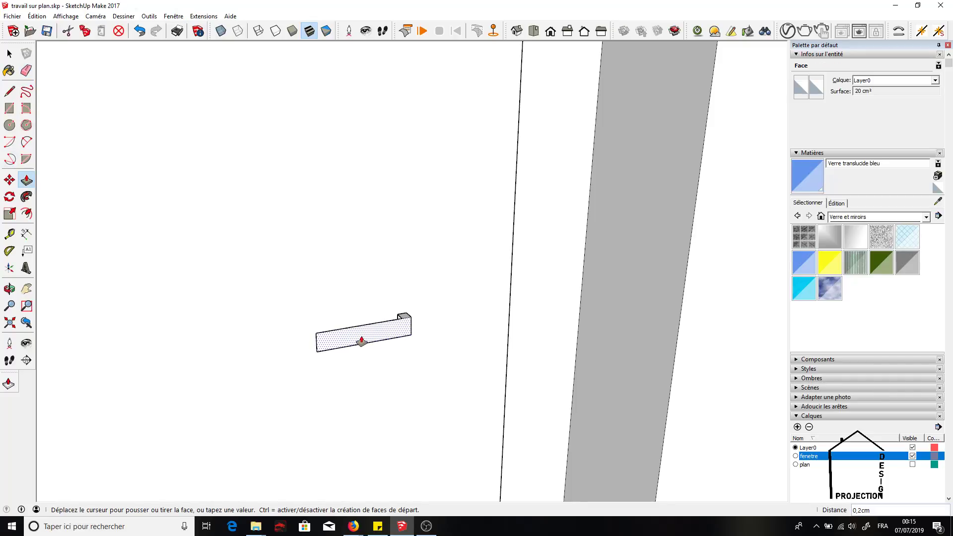
pyautogui.click(361, 341)
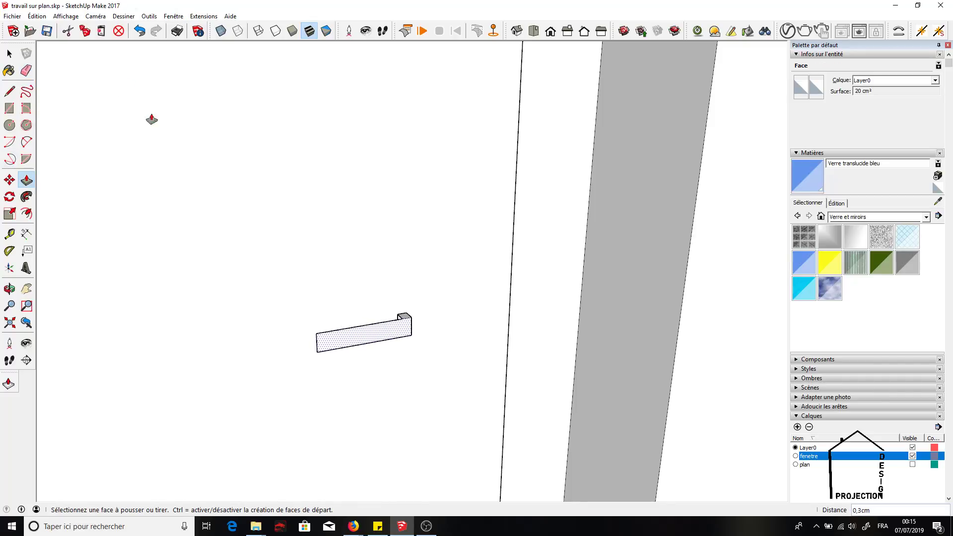
pyautogui.click(139, 32)
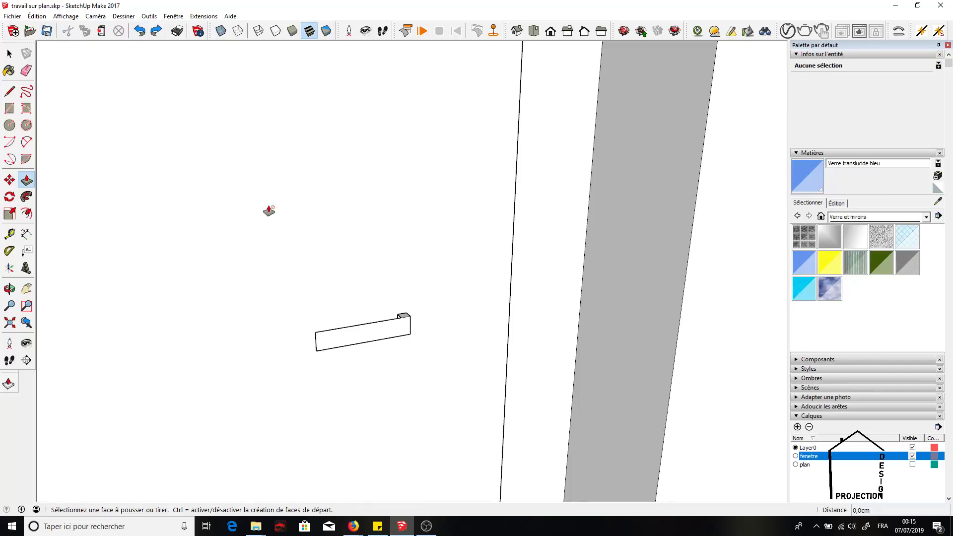
pyautogui.click(377, 333)
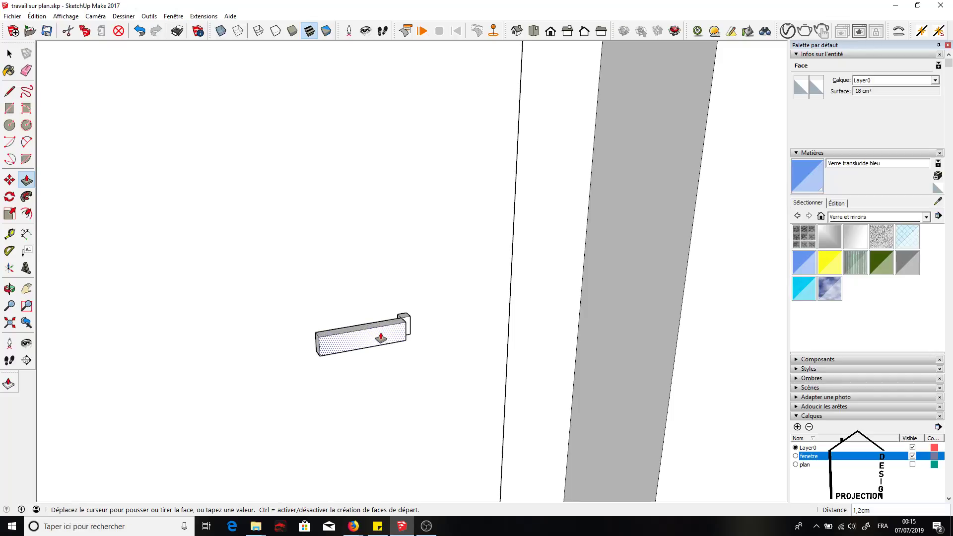
pyautogui.press('Return')
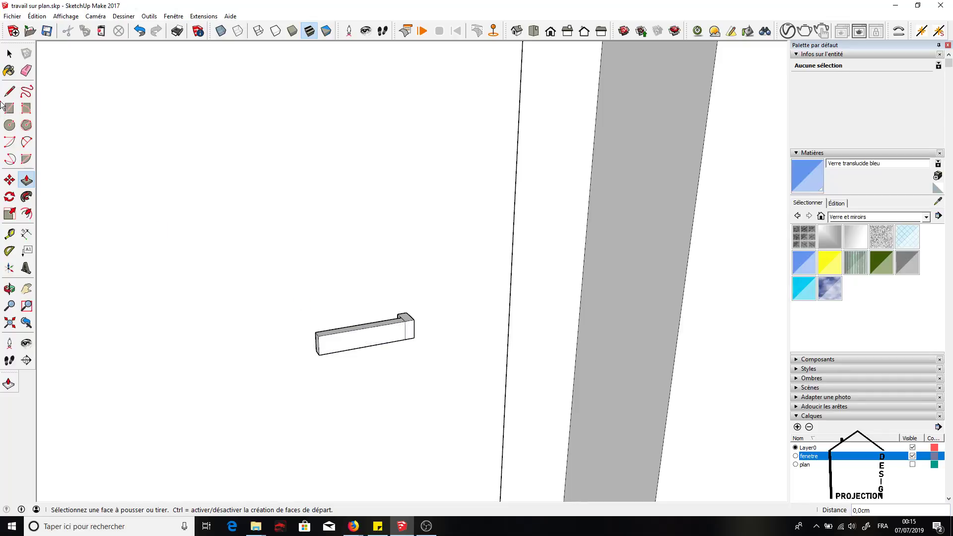
pyautogui.click(26, 71)
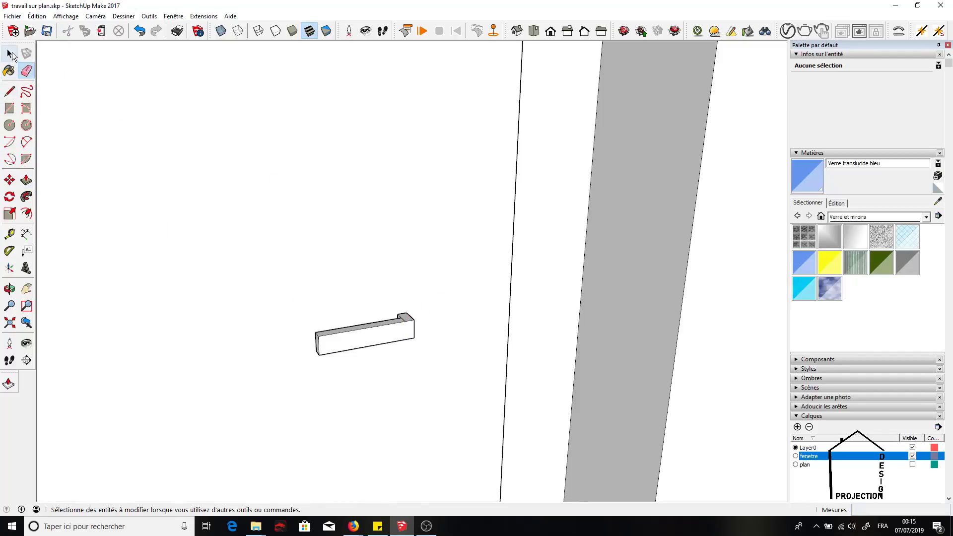
# - Scale the bar's front face about 1.36 times along the green axis to lengthen it
pyautogui.click(9, 53)
pyautogui.click(385, 335)
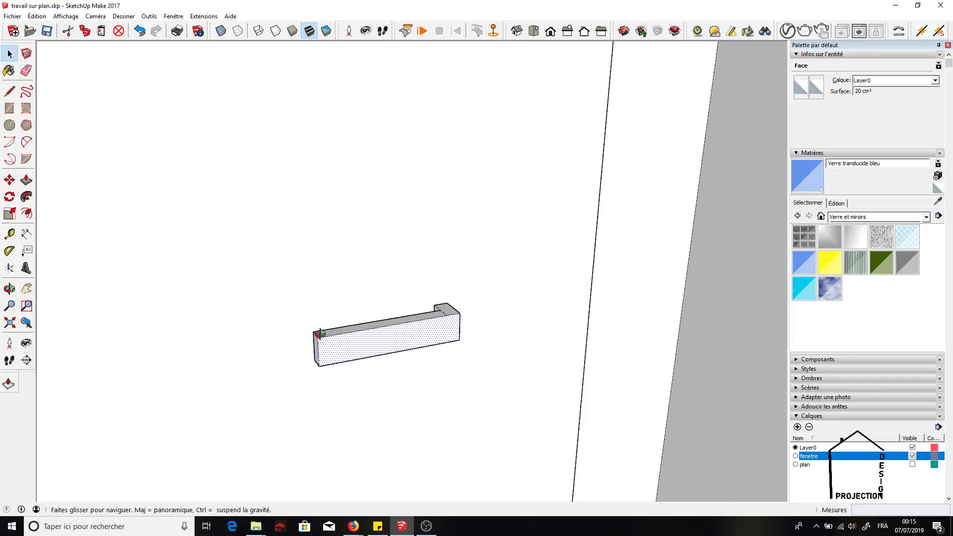
pyautogui.moveTo(385, 335); pyautogui.dragTo(427, 373, button='middle')
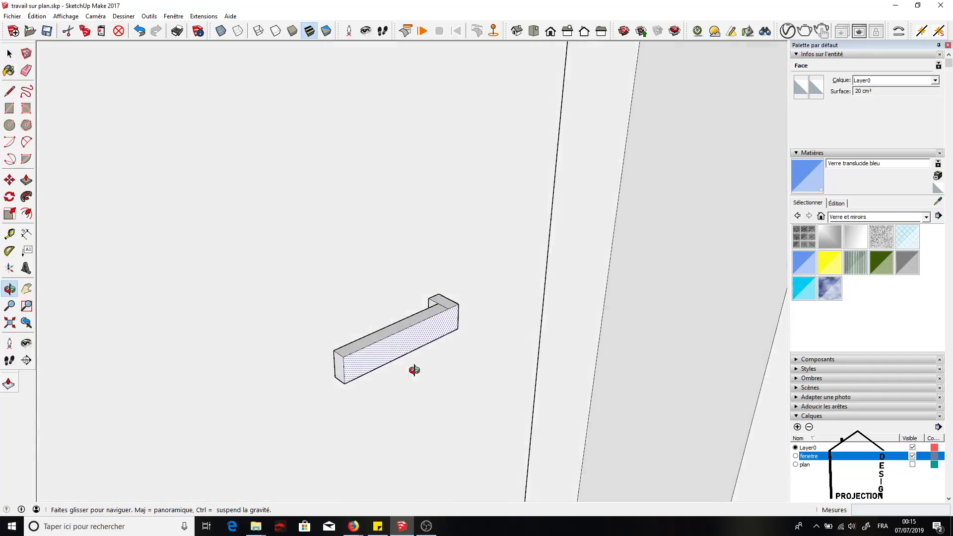
pyautogui.click(10, 215)
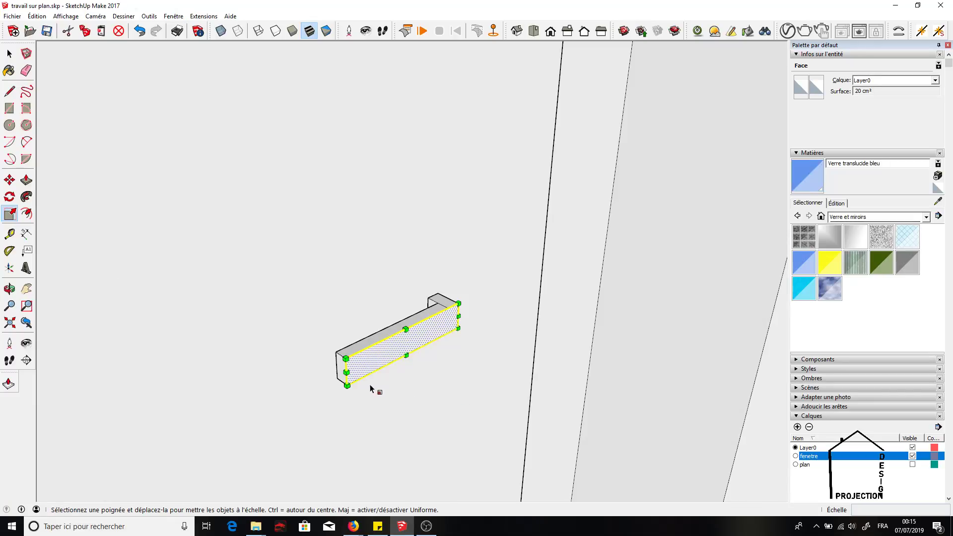
pyautogui.moveTo(347, 372); pyautogui.dragTo(303, 391)
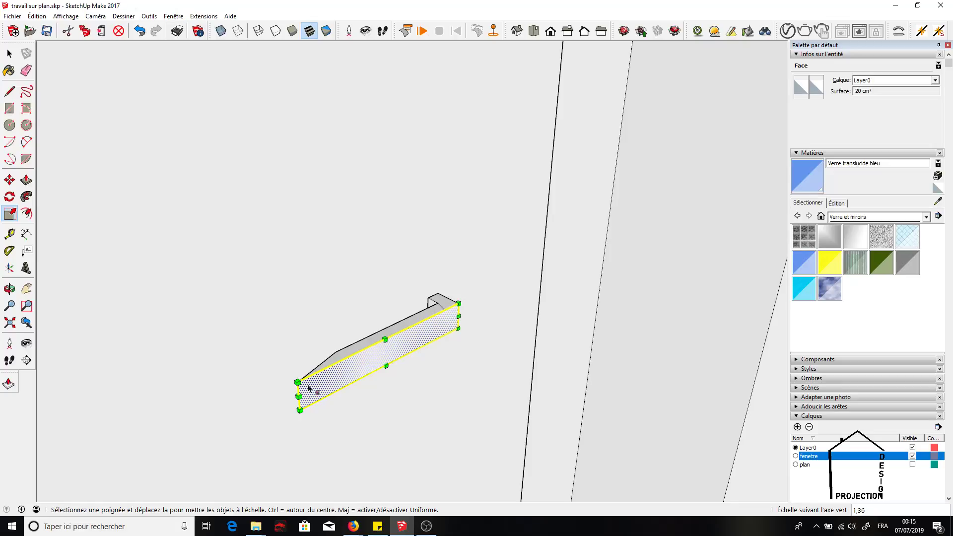
pyautogui.moveTo(361, 365)
pyautogui.mouseDown(button='middle')
pyautogui.moveTo(484, 363)
pyautogui.moveTo(570, 323)
pyautogui.moveTo(600, 281)
pyautogui.moveTo(553, 320)
pyautogui.moveTo(190, 290)
pyautogui.mouseUp(button='middle')
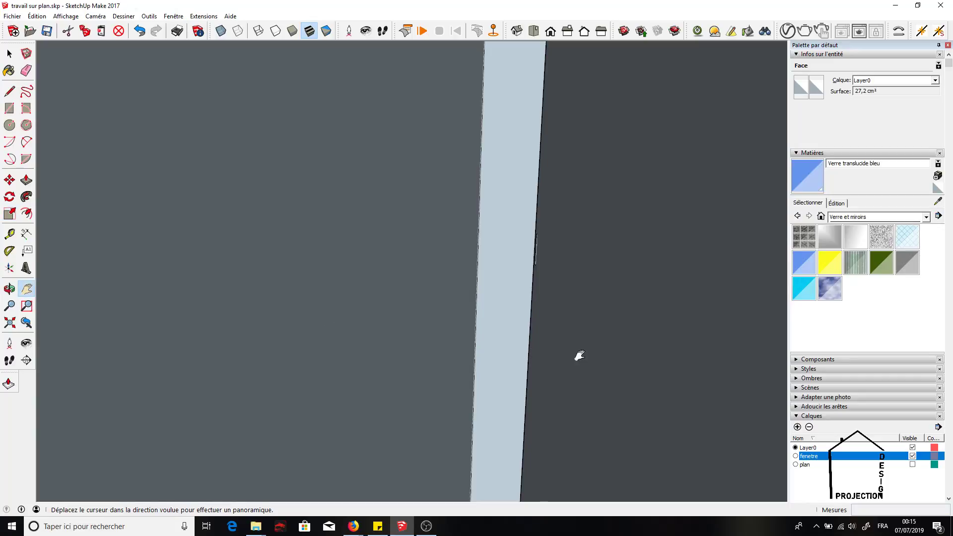
pyautogui.moveTo(576, 356)
pyautogui.keyDown('shift'); pyautogui.mouseDown(button='middle')
pyautogui.moveTo(468, 347)
pyautogui.moveTo(562, 270)
pyautogui.moveTo(560, 173)
pyautogui.moveTo(530, 216)
pyautogui.moveTo(447, 270)
pyautogui.moveTo(344, 278)
pyautogui.mouseUp(button='middle'); pyautogui.keyUp('shift')
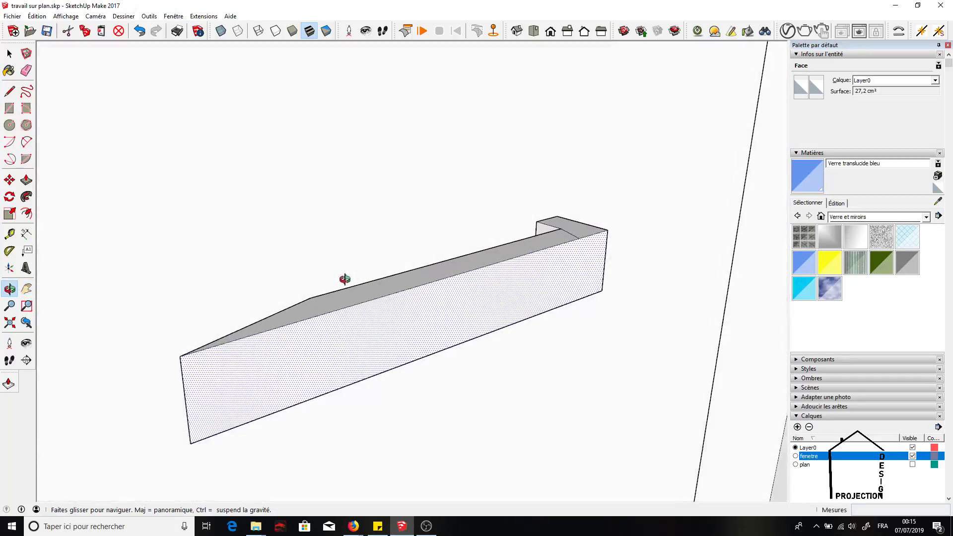
pyautogui.scroll(-1, 341, 276)
pyautogui.scroll(-1, 342, 277)
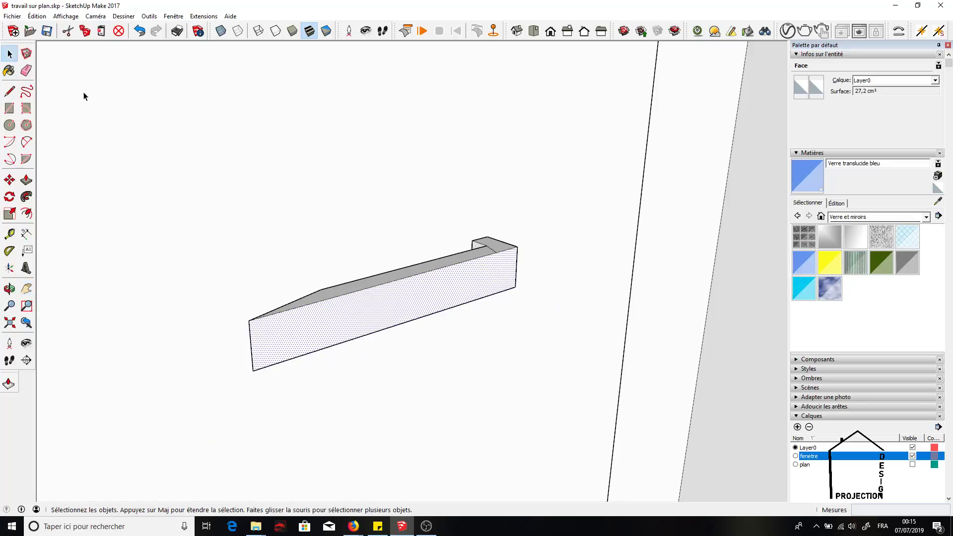
# - Select the entire handle bar and group it into a 25.6 cm³ solid
pyautogui.tripleClick(381, 298)
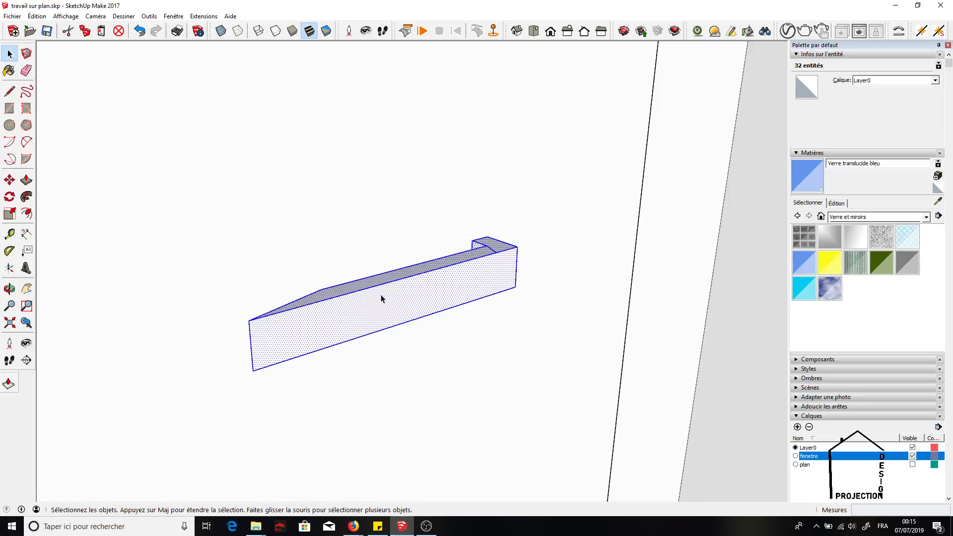
pyautogui.hotkey('ctrl', 'g')
pyautogui.scroll(-1, 382, 298)
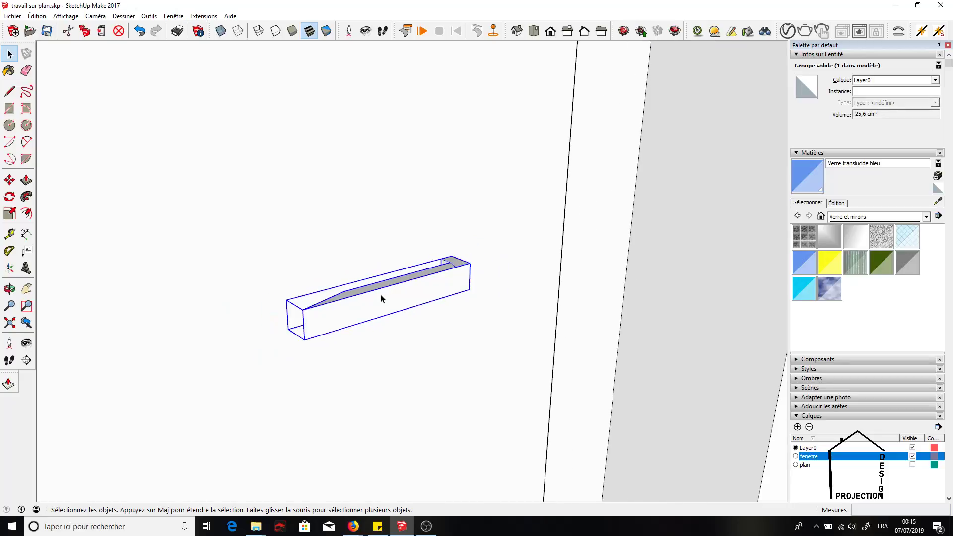
pyautogui.scroll(-1, 378, 302)
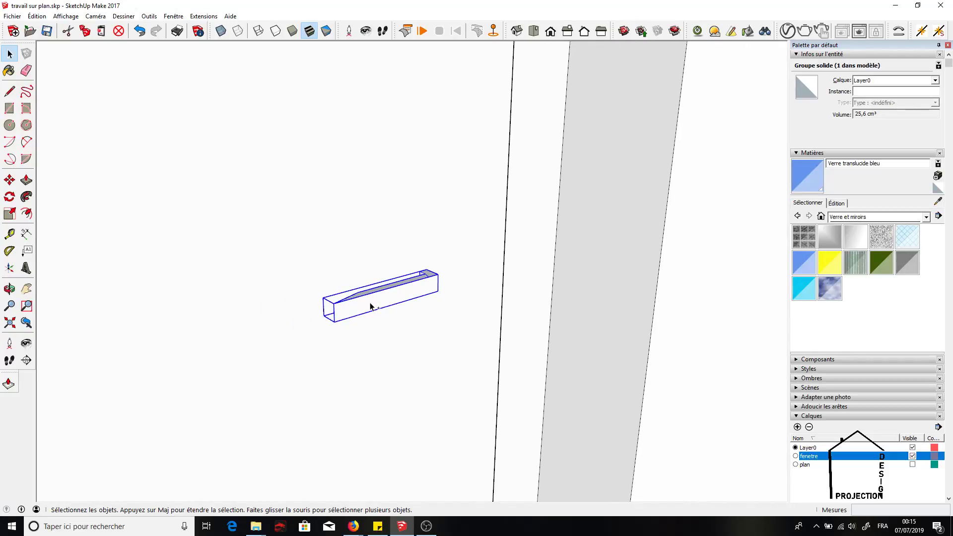
pyautogui.keyDown('ctrl'); pyautogui.click(330, 336); pyautogui.keyUp('ctrl')
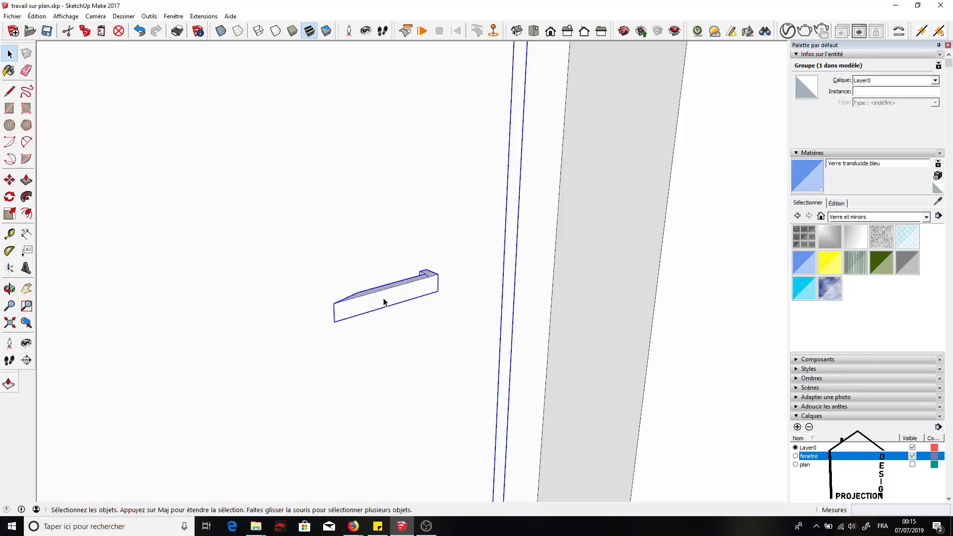
pyautogui.scroll(-2, 407, 272)
pyautogui.scroll(-3, 397, 269)
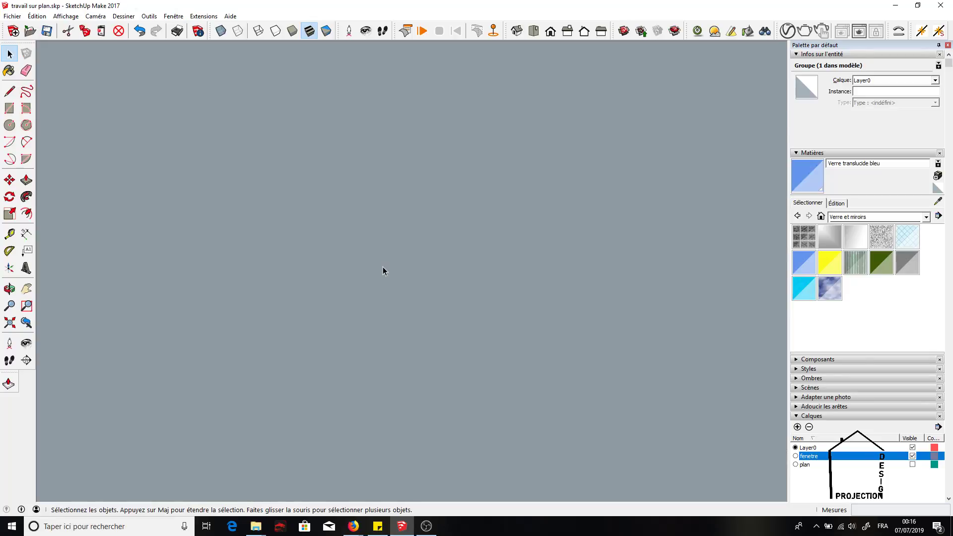
pyautogui.scroll(-3, 382, 271)
# - Zoom out and orbit to view the handled door beside the three glazed windows
pyautogui.moveTo(383, 273); pyautogui.dragTo(277, 279, button='middle')
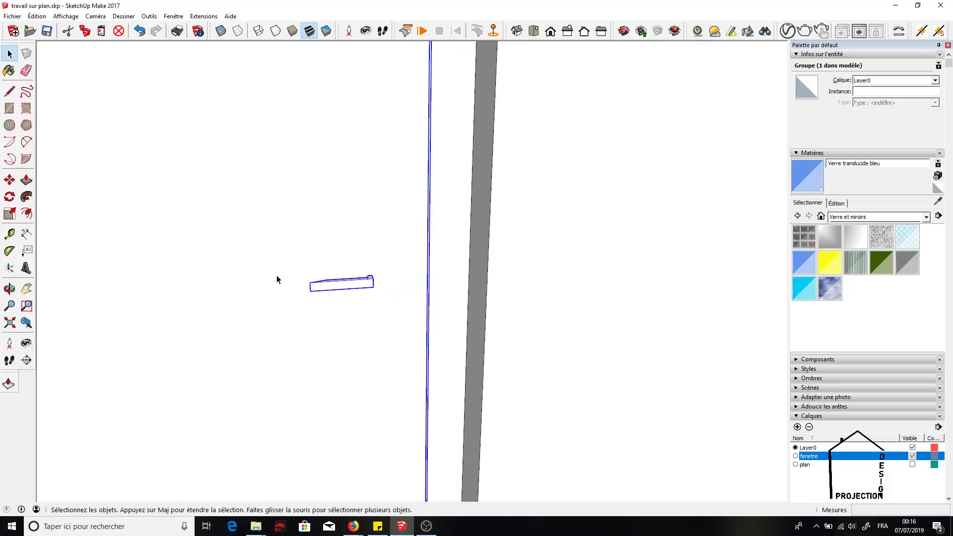
pyautogui.scroll(-3, 277, 279)
pyautogui.scroll(-2, 222, 286)
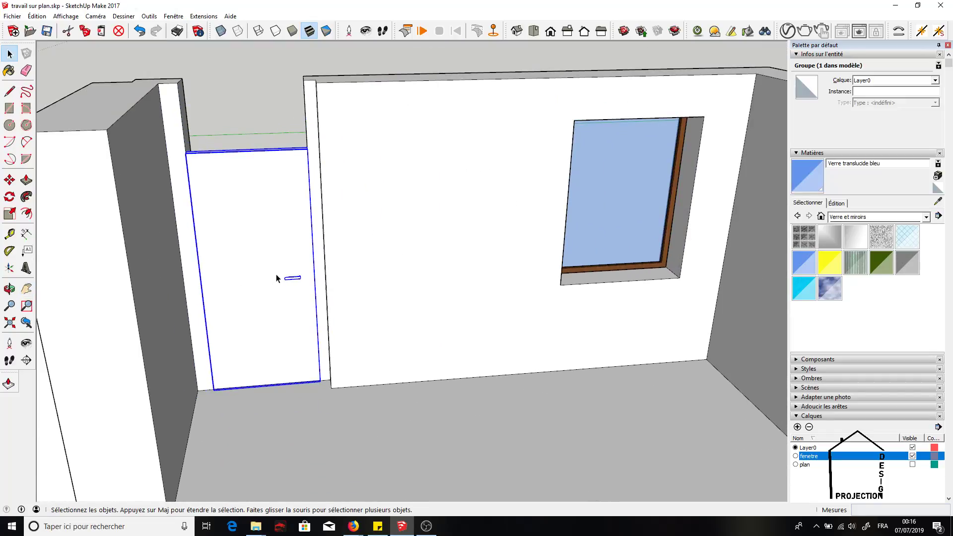
pyautogui.scroll(-3, 277, 278)
pyautogui.scroll(-1, 277, 279)
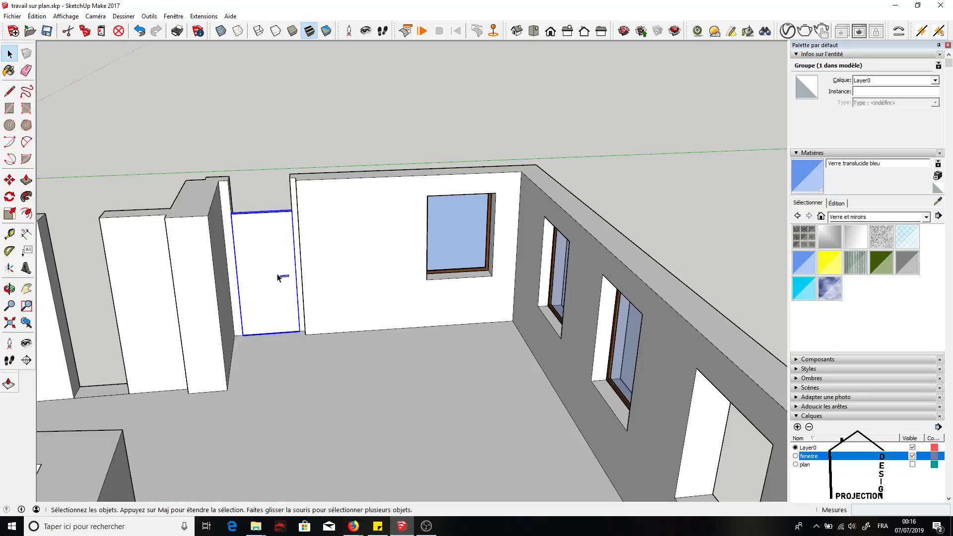
pyautogui.moveTo(277, 277)
pyautogui.mouseDown(button='middle')
pyautogui.moveTo(309, 287)
pyautogui.moveTo(303, 314)
pyautogui.mouseUp(button='middle')
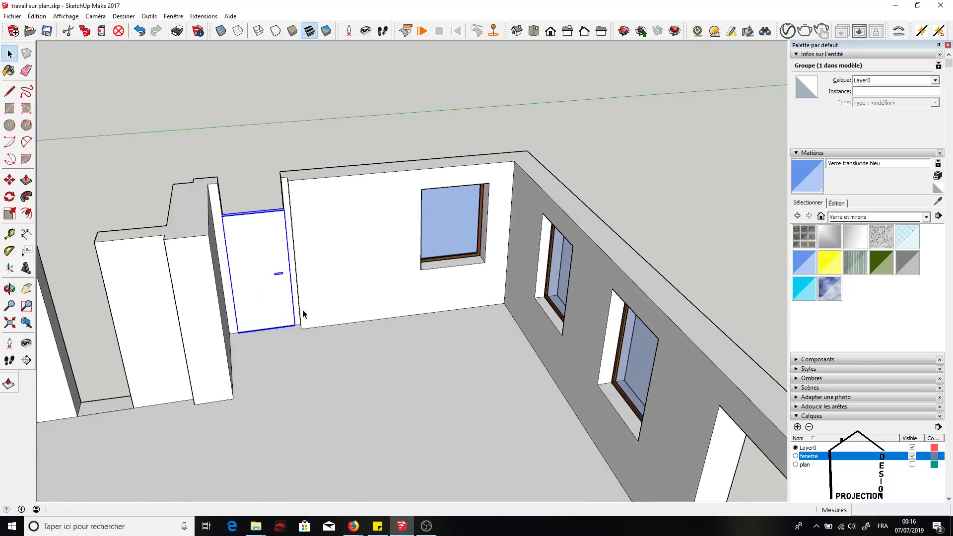